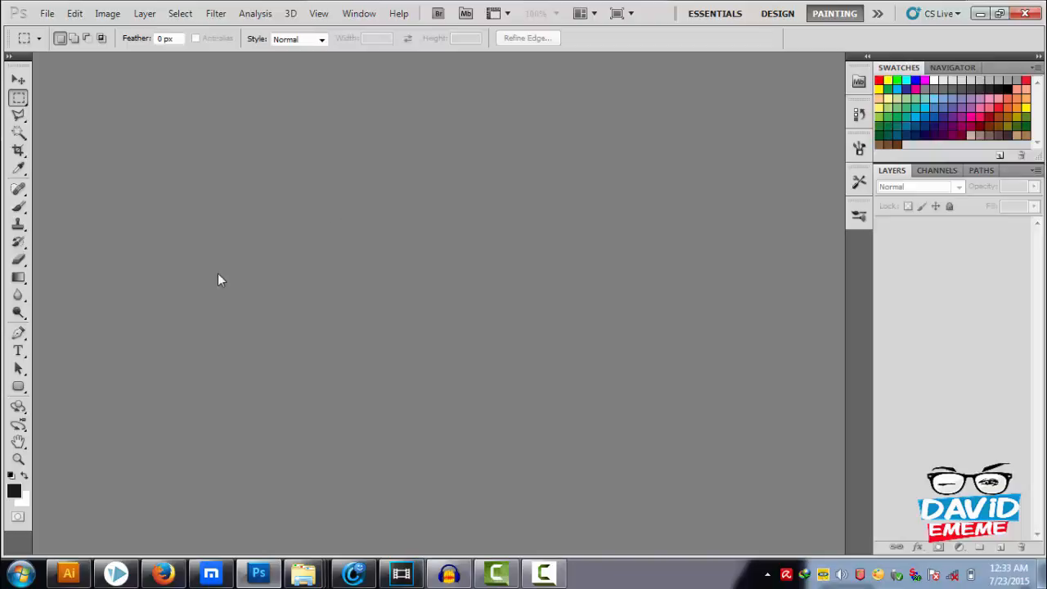
# Step: Look at the lasso tool variants, and make the standard Pen Tool the active tool
pyautogui.click(18, 333)
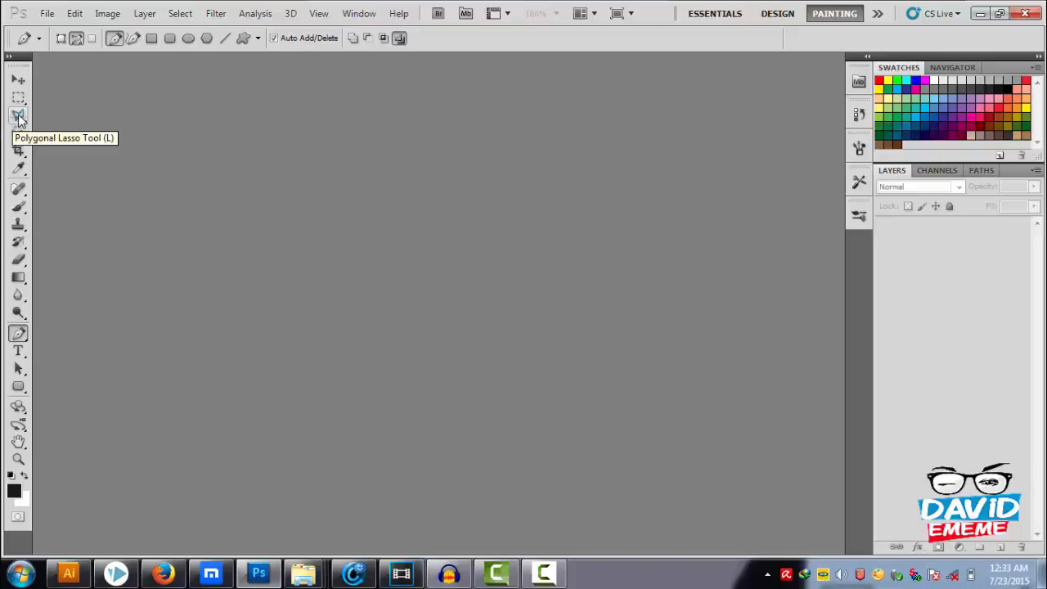
pyautogui.moveTo(19, 114); pyautogui.dragTo(57, 127)
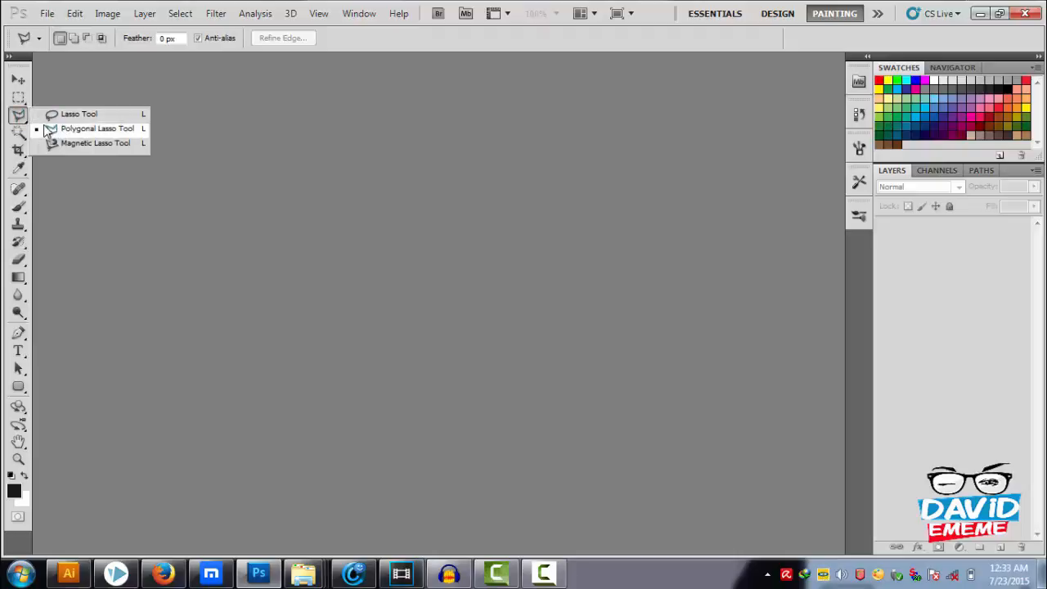
pyautogui.click(15, 116)
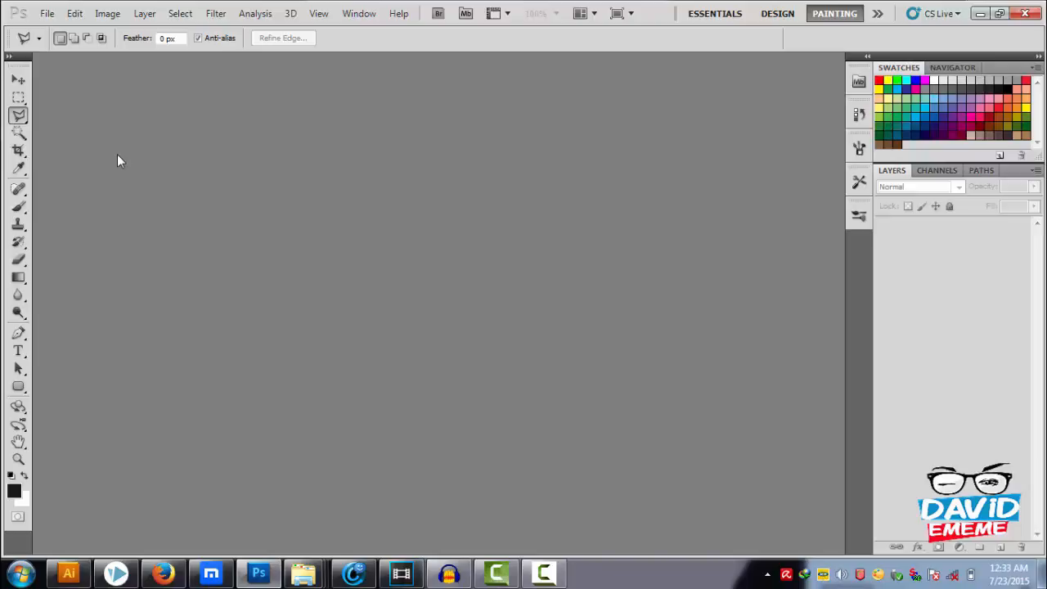
pyautogui.click(18, 337)
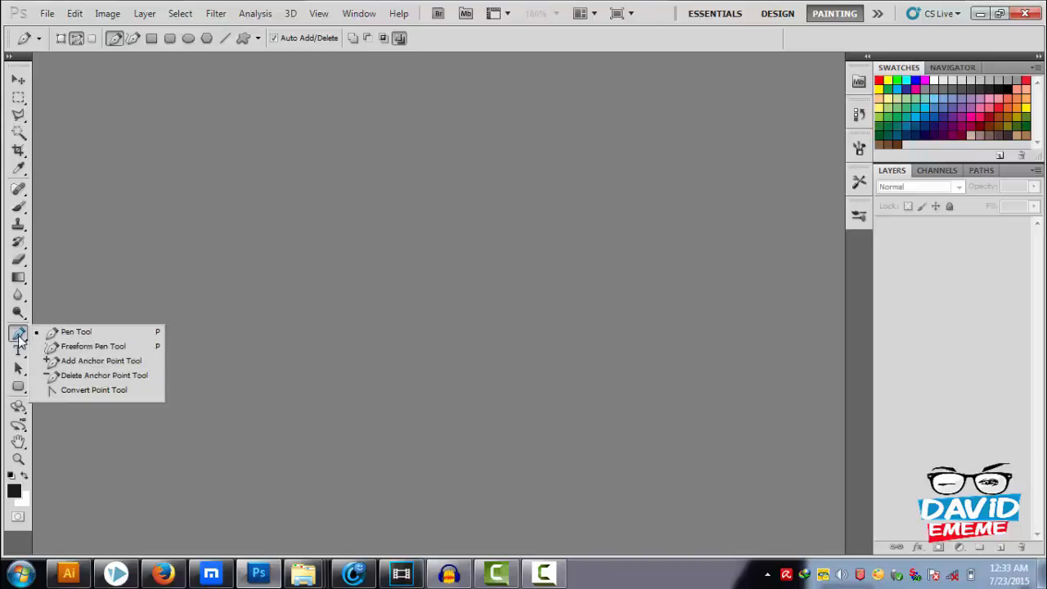
pyautogui.click(96, 332)
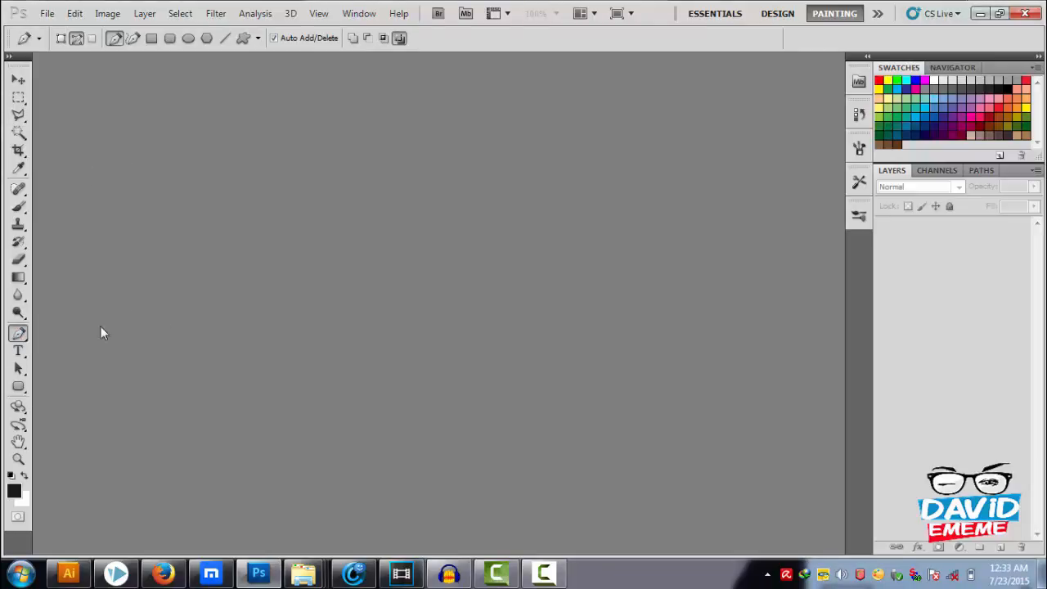
# Step: Create a white 1500 x 1500 pixel RGB document at 300 pixels/cm named THE PEN TOOL, and add a new layer
pyautogui.click(48, 14)
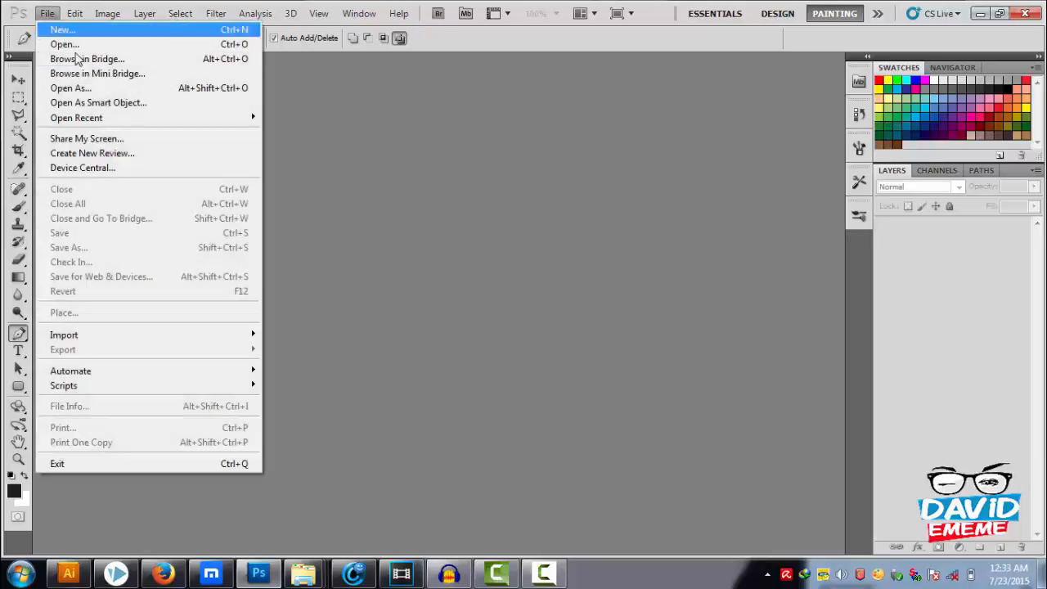
pyautogui.click(98, 35)
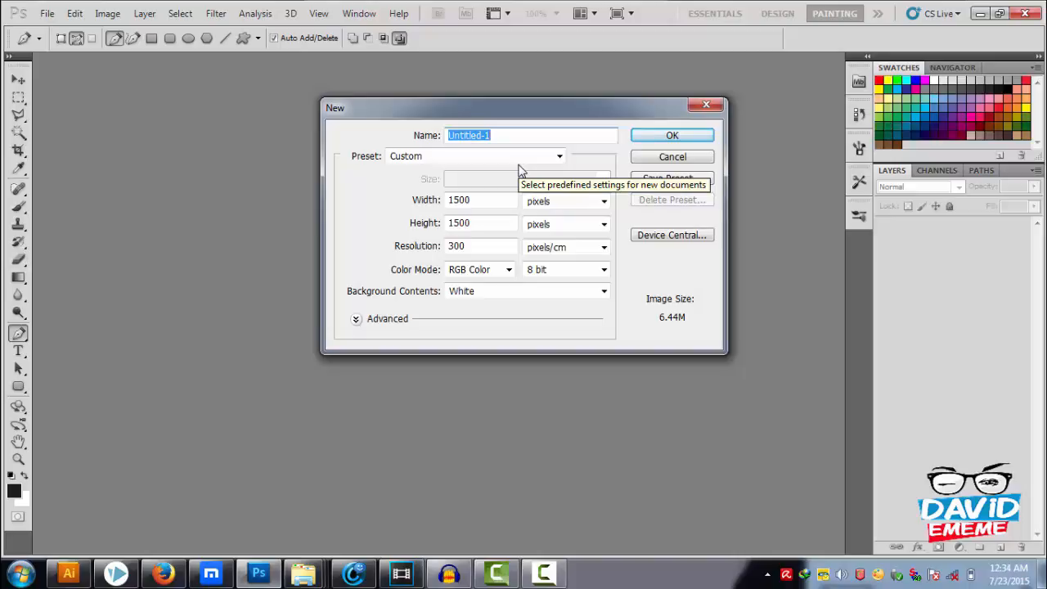
pyautogui.write('THE PEN TOOL')
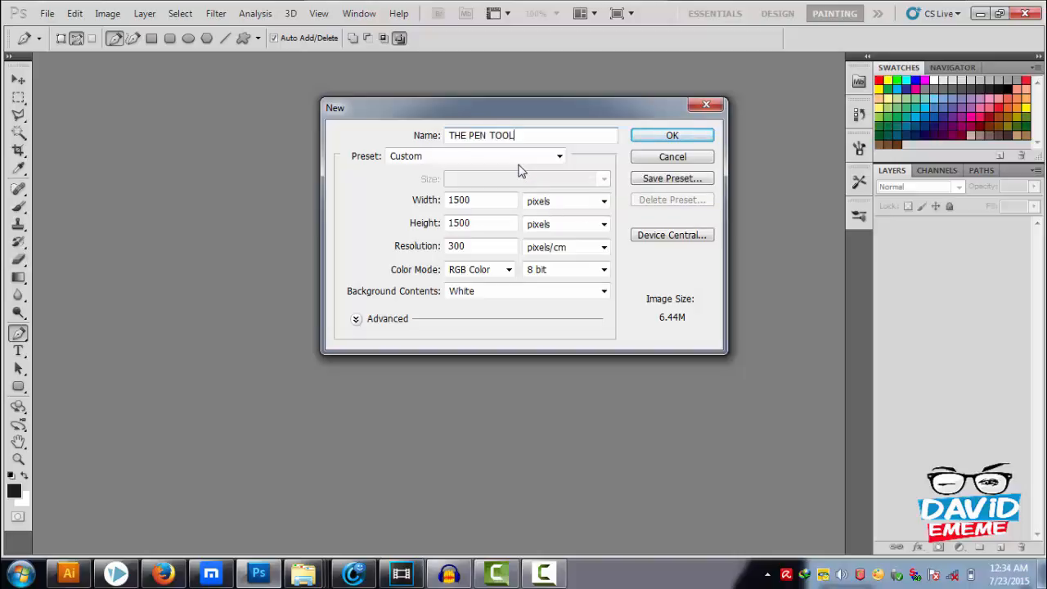
pyautogui.click(491, 201)
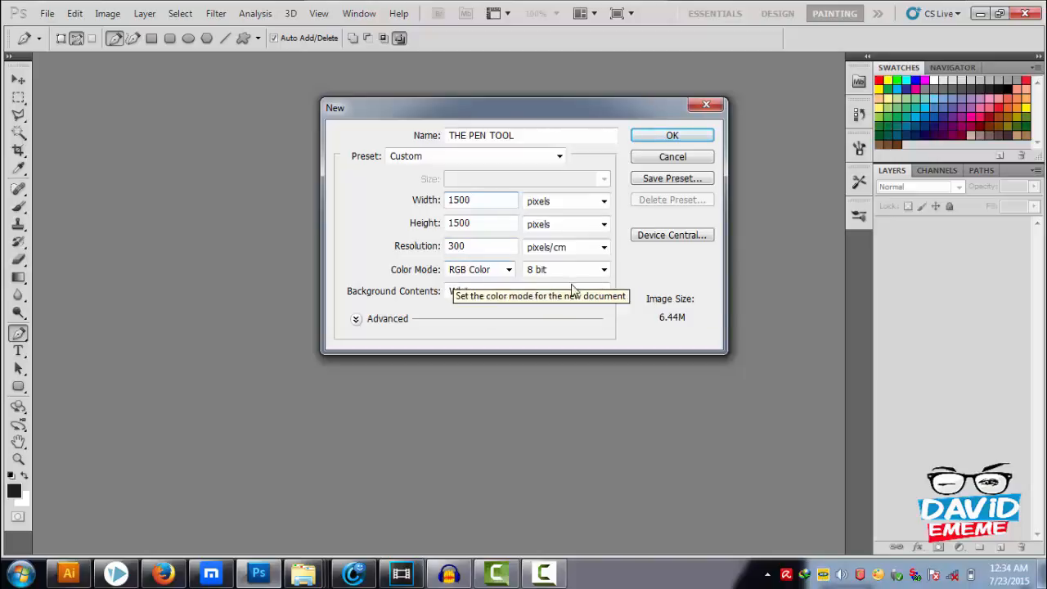
pyautogui.click(672, 136)
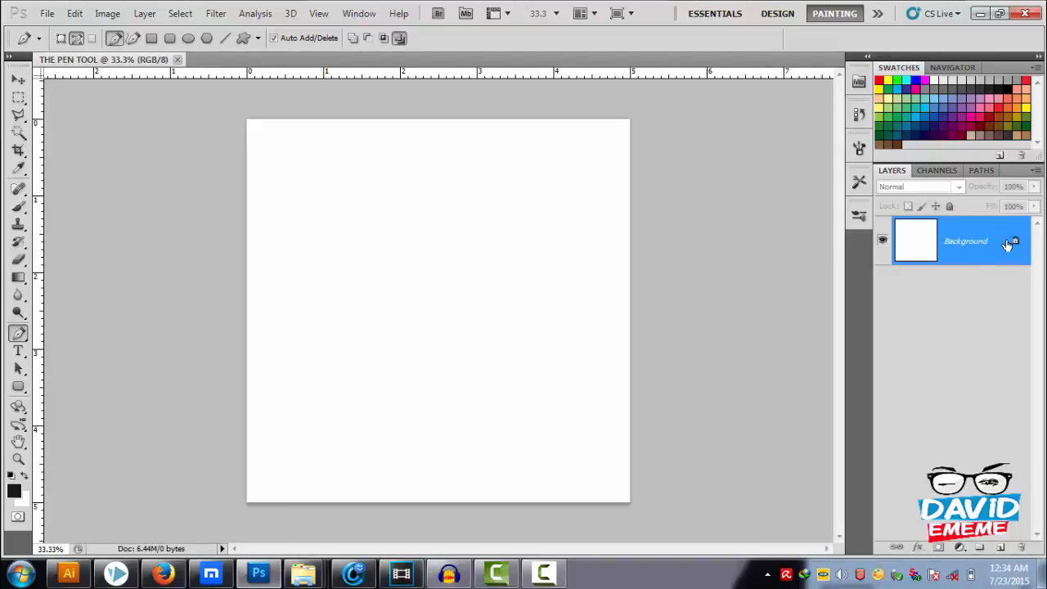
pyautogui.hotkey('ctrl', 'shift', 'alt', 'n')
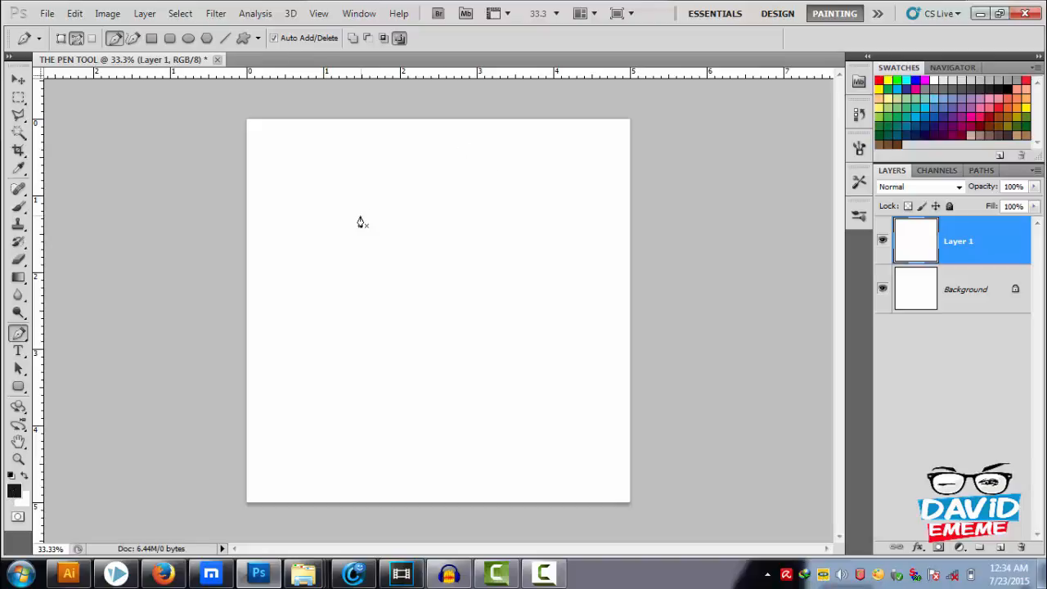
# Step: Draw a closed four-sided Pen Tool path about 2.5 cm wide and 1.4 cm high in the upper middle of the canvas
pyautogui.click(333, 224)
pyautogui.click(523, 225)
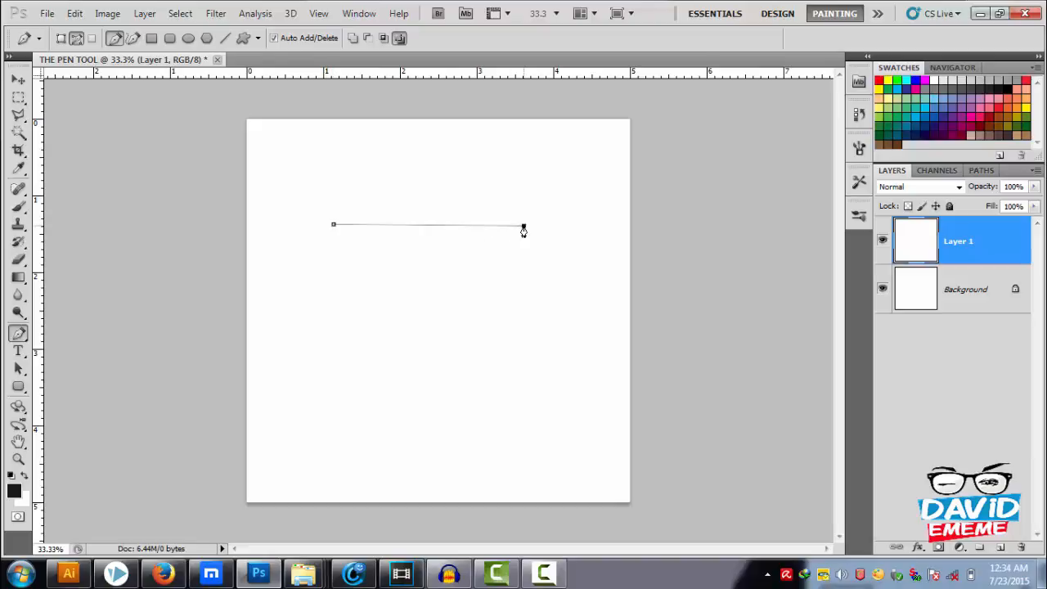
pyautogui.click(518, 329)
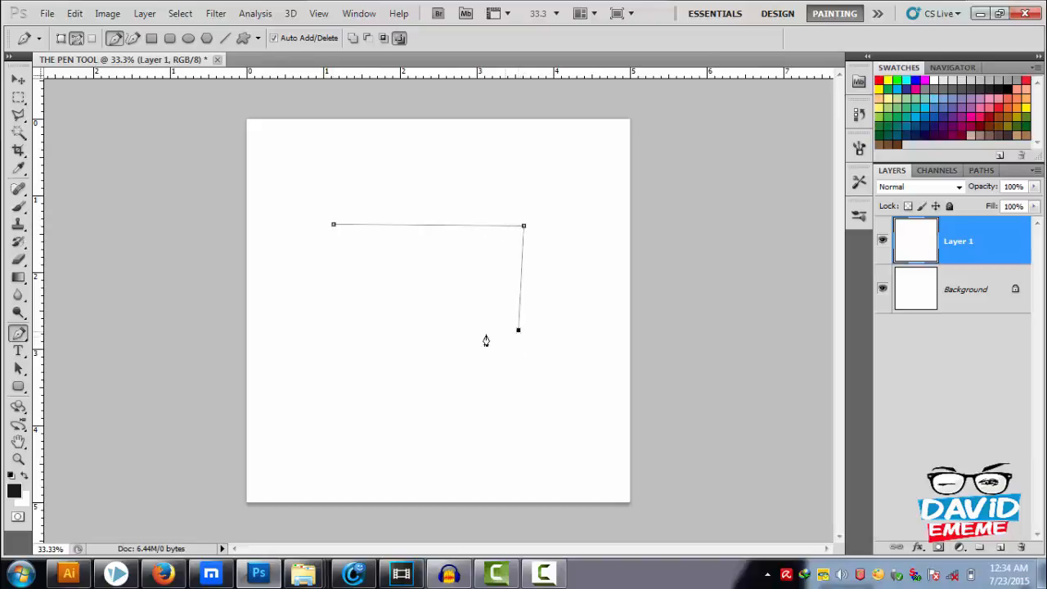
pyautogui.click(323, 327)
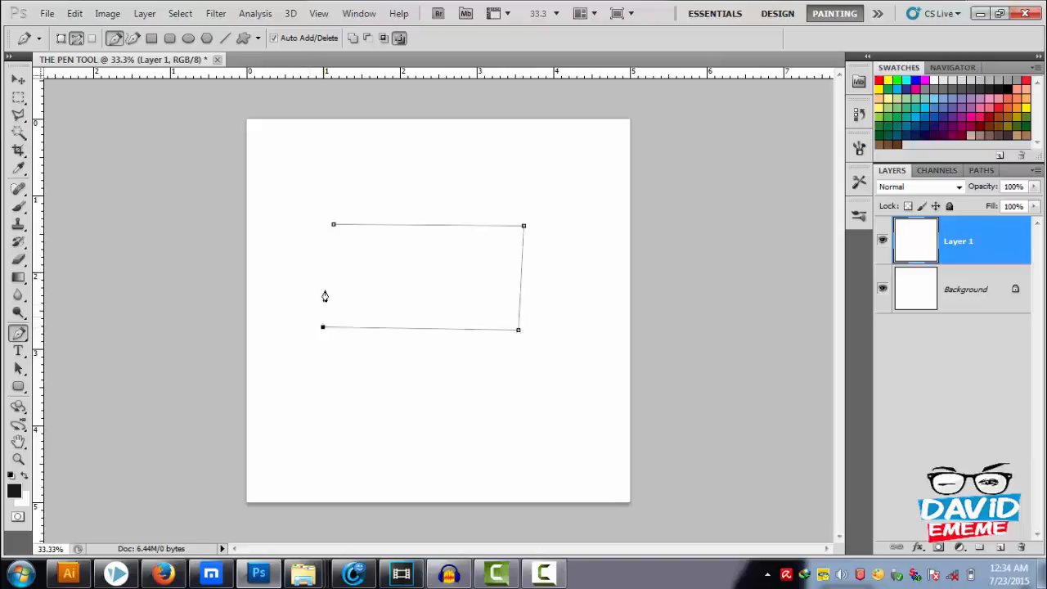
pyautogui.click(334, 227)
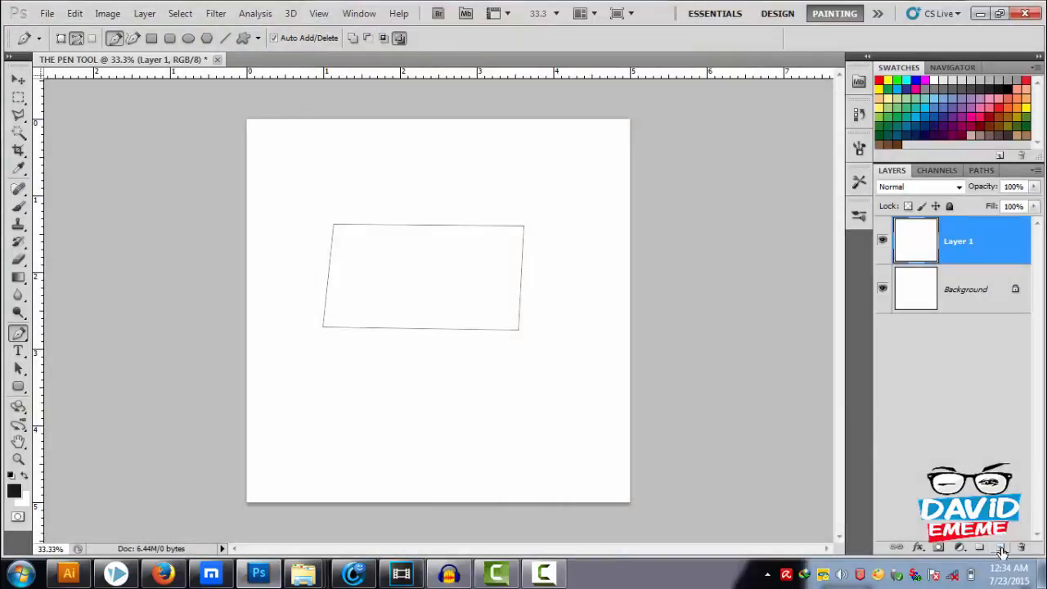
# Step: Add another new layer above the existing ones and delete the four-sided path from the canvas
pyautogui.click(1000, 548)
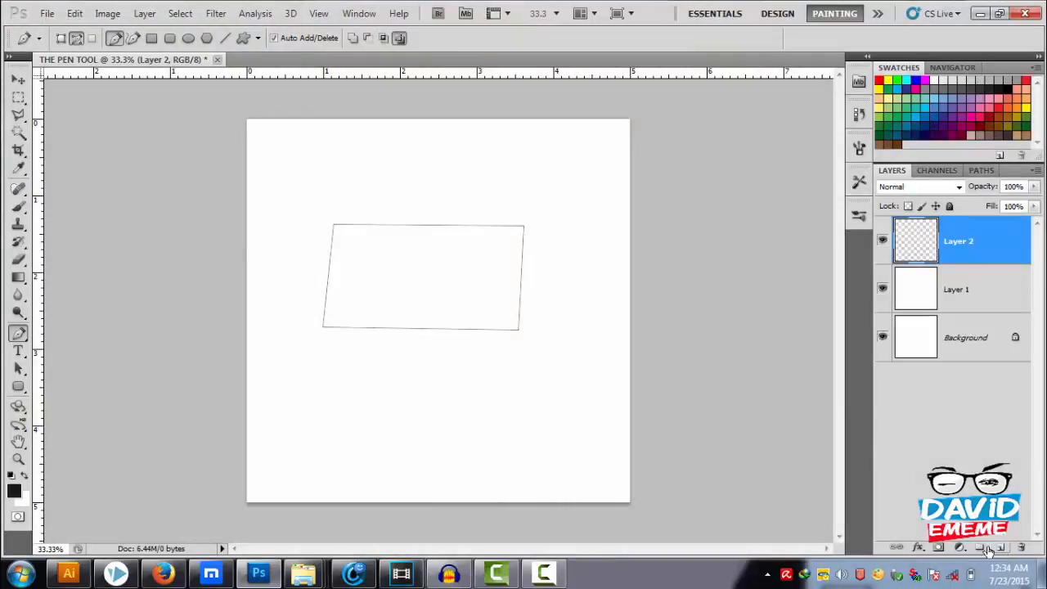
pyautogui.rightClick(393, 308)
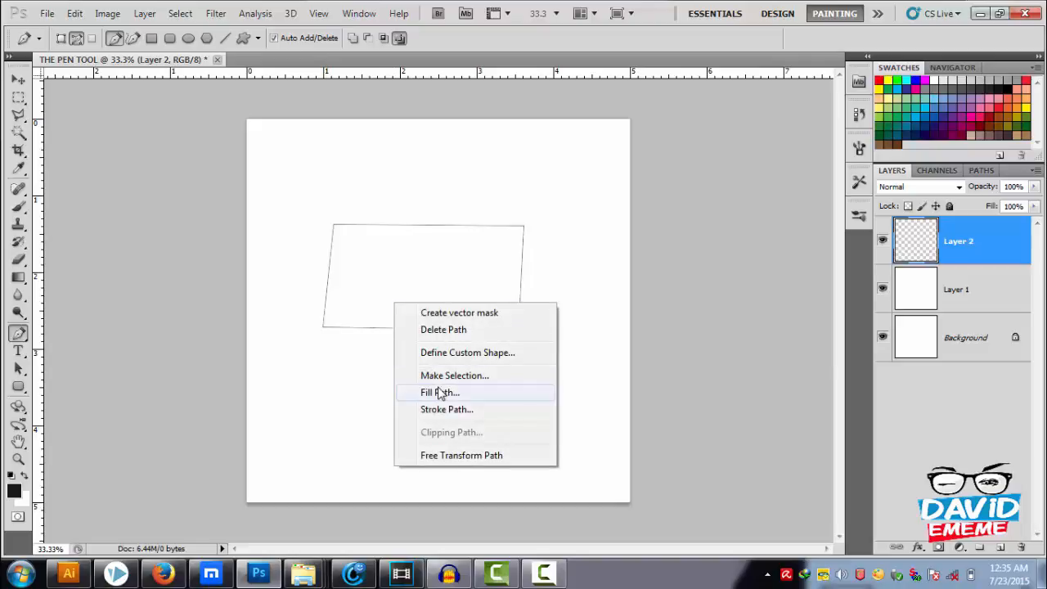
pyautogui.click(373, 238)
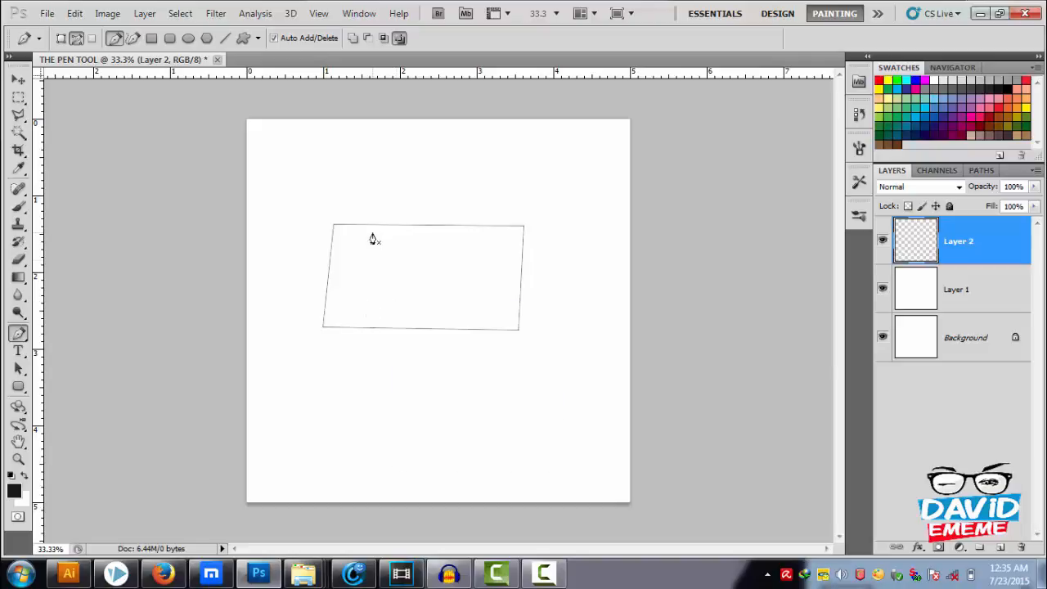
pyautogui.press('Delete')
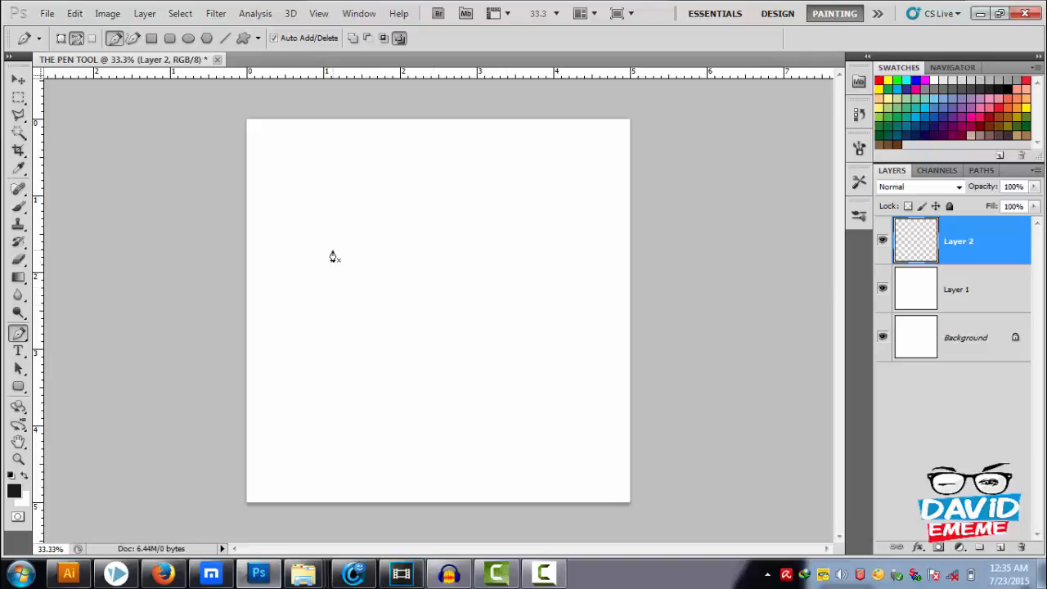
# Step: Draw a closed four-sided Pen Tool path about 2.2 cm wide and 1.1 cm high near the middle of the canvas
pyautogui.scroll(3, 333, 257)
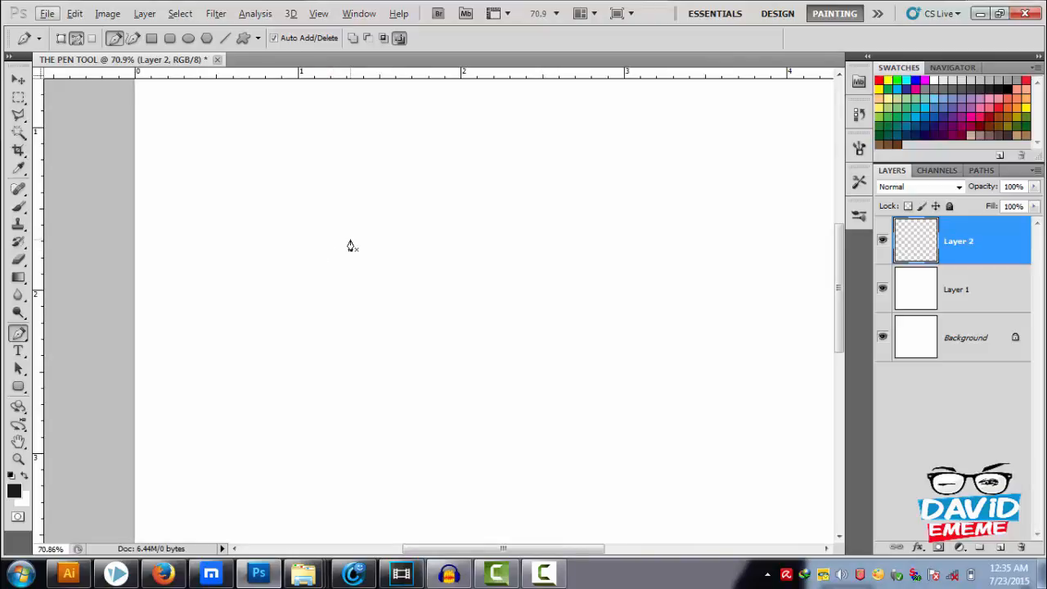
pyautogui.click(350, 240)
pyautogui.scroll(-2, 676, 273)
pyautogui.scroll(-3, 662, 274)
pyautogui.moveTo(670, 254); pyautogui.dragTo(522, 290)
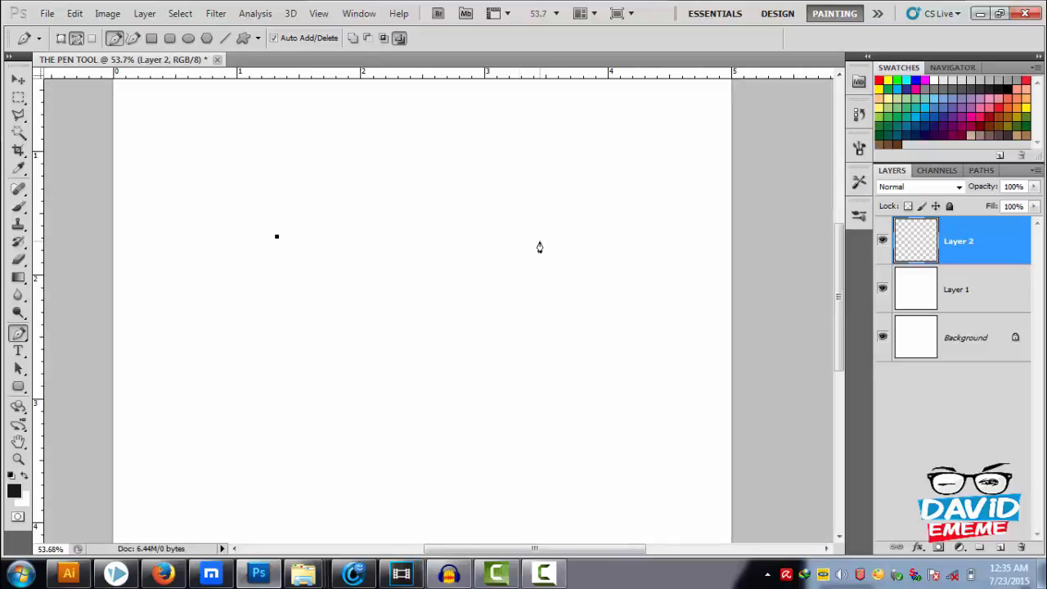
pyautogui.click(538, 242)
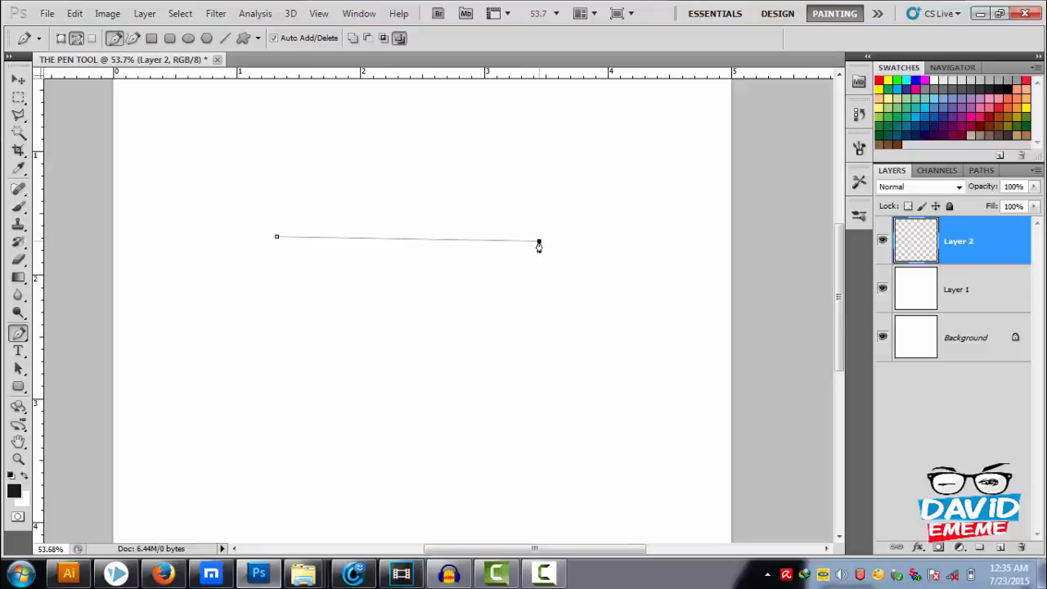
pyautogui.click(534, 373)
pyautogui.click(263, 365)
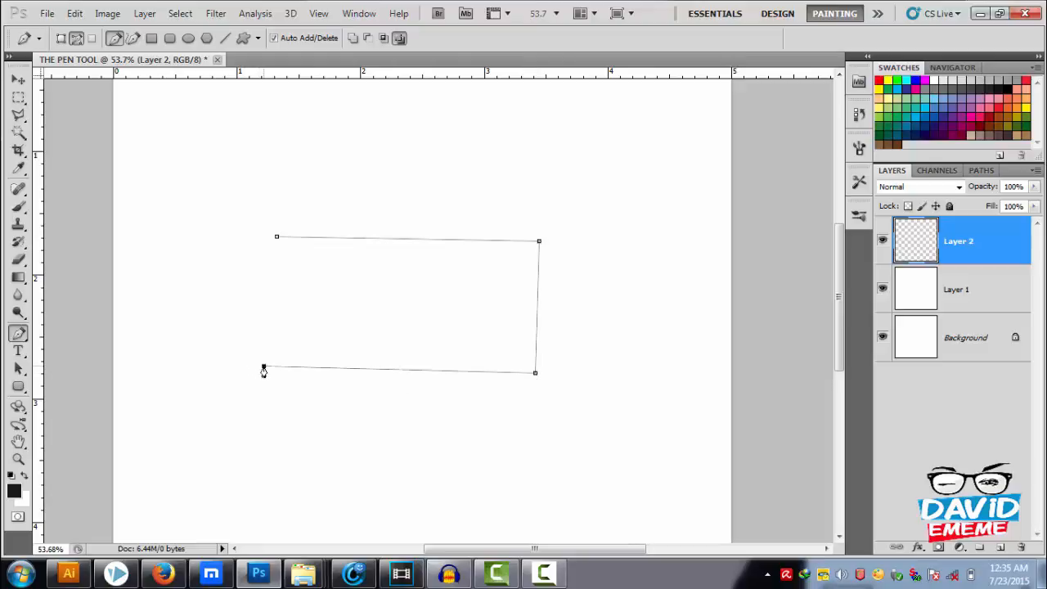
pyautogui.click(278, 239)
# Step: Fill the four-sided path with the foreground color in Normal mode at 100% opacity and 0 pixels feather
pyautogui.rightClick(327, 299)
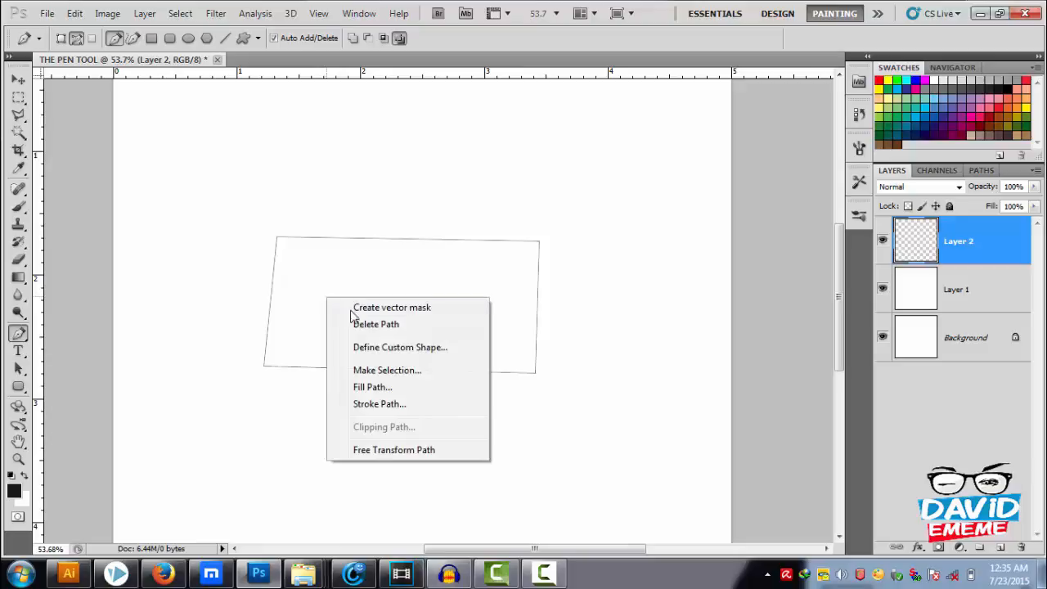
pyautogui.click(393, 396)
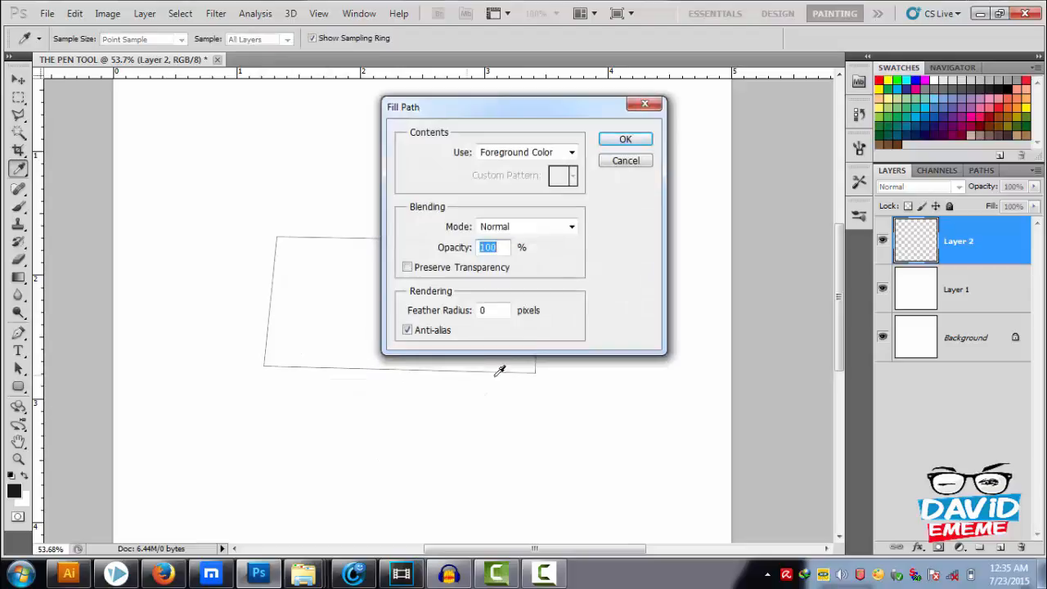
pyautogui.moveTo(429, 108); pyautogui.dragTo(629, 114)
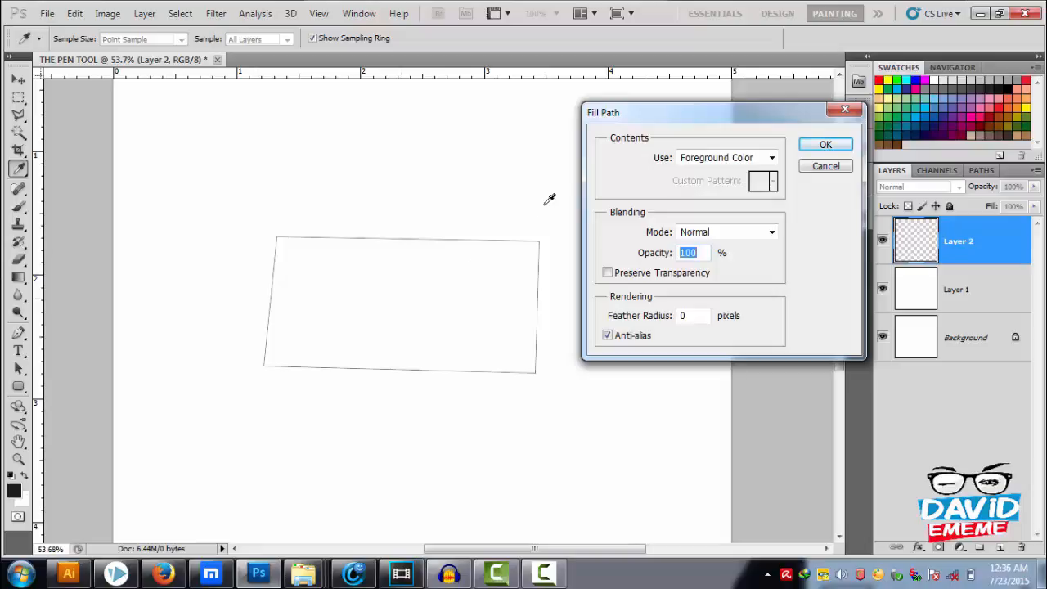
pyautogui.click(826, 145)
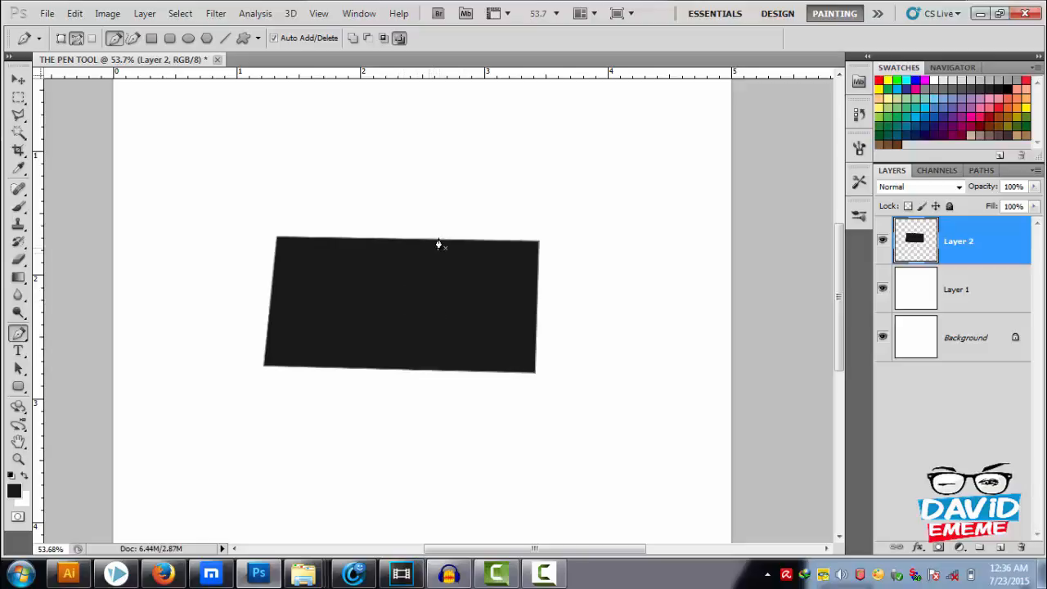
# Step: Draw a closed, thin rectangular path about 1.9 cm wide and 0.4 cm high just above the black shape
pyautogui.scroll(5, 425, 249)
pyautogui.scroll(5, 425, 250)
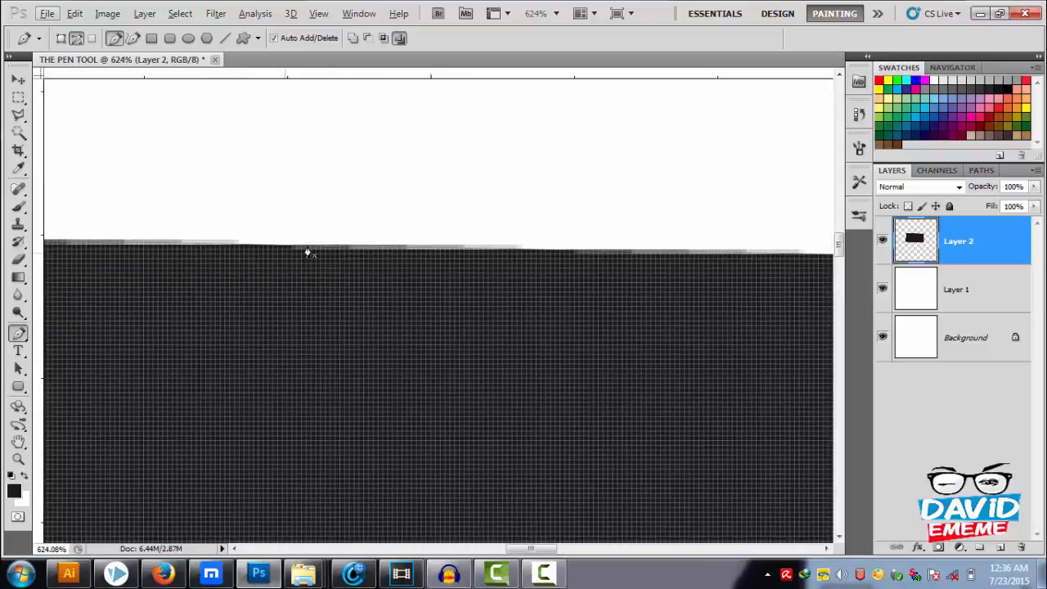
pyautogui.scroll(-5, 446, 258)
pyautogui.scroll(-4, 446, 258)
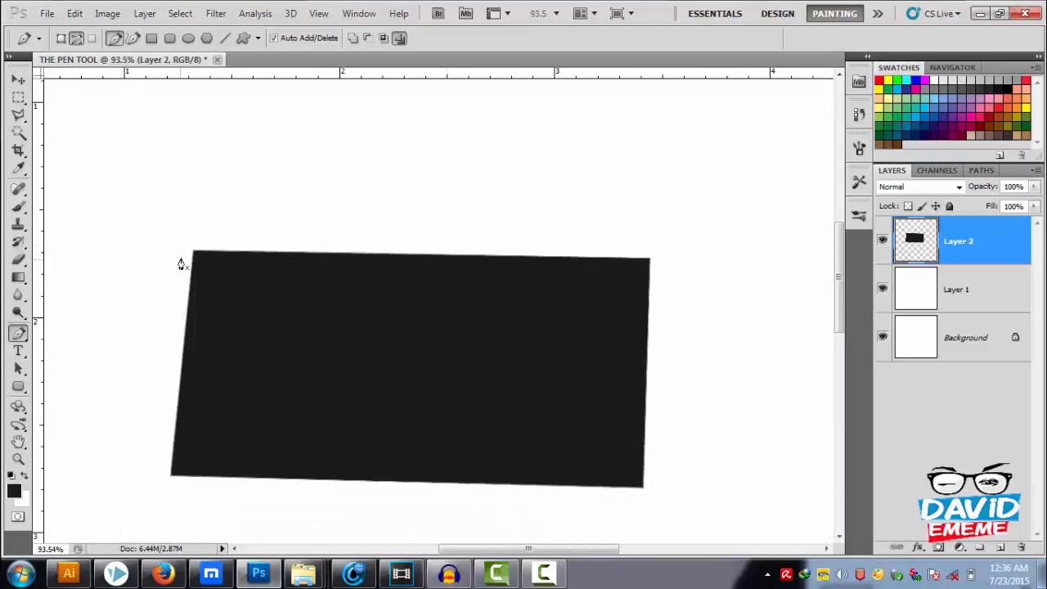
pyautogui.click(195, 171)
pyautogui.click(593, 170)
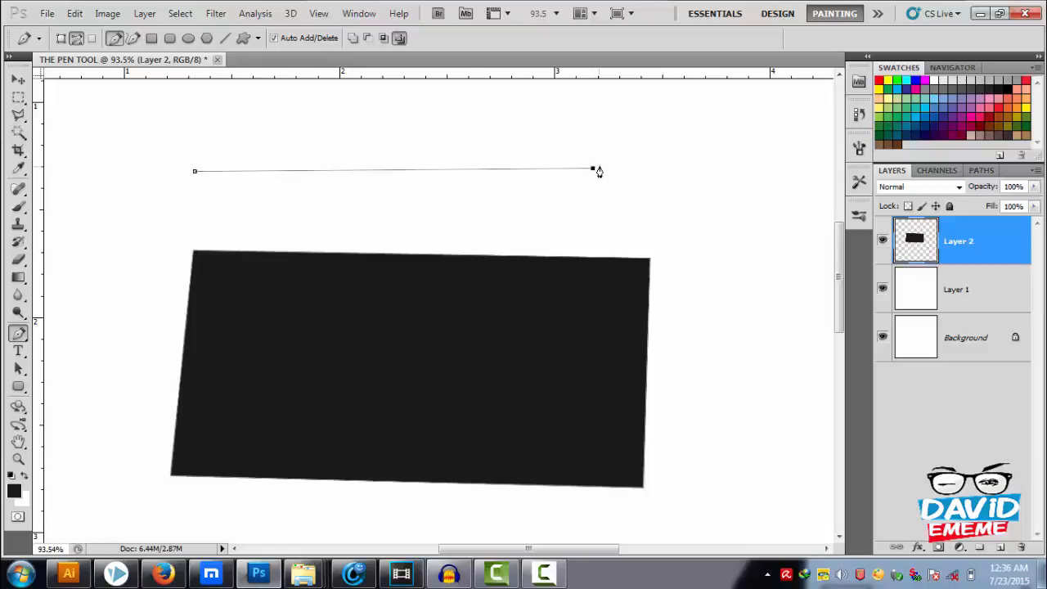
pyautogui.click(593, 248)
pyautogui.click(189, 248)
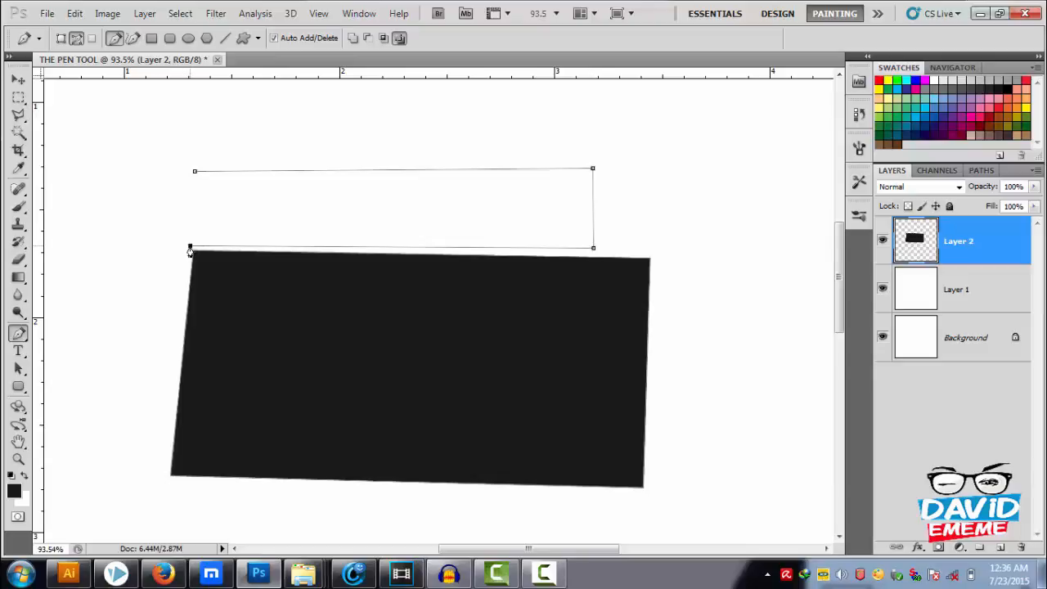
pyautogui.click(194, 174)
# Step: Change the foreground color to a bright, saturated pink
pyautogui.rightClick(330, 220)
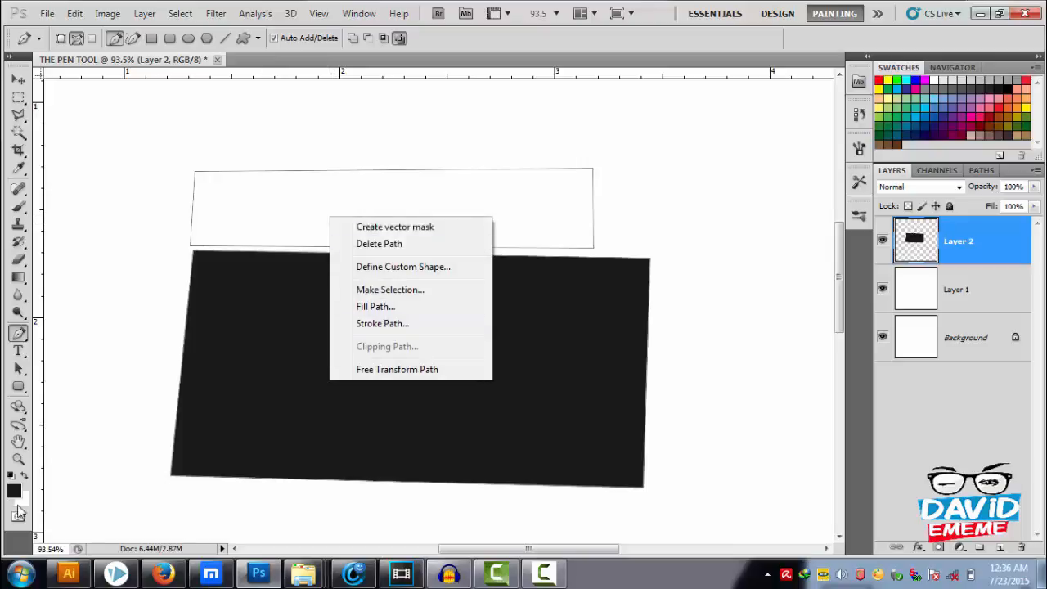
pyautogui.click(14, 490)
pyautogui.click(14, 491)
pyautogui.moveTo(493, 153); pyautogui.dragTo(519, 135)
pyautogui.click(692, 129)
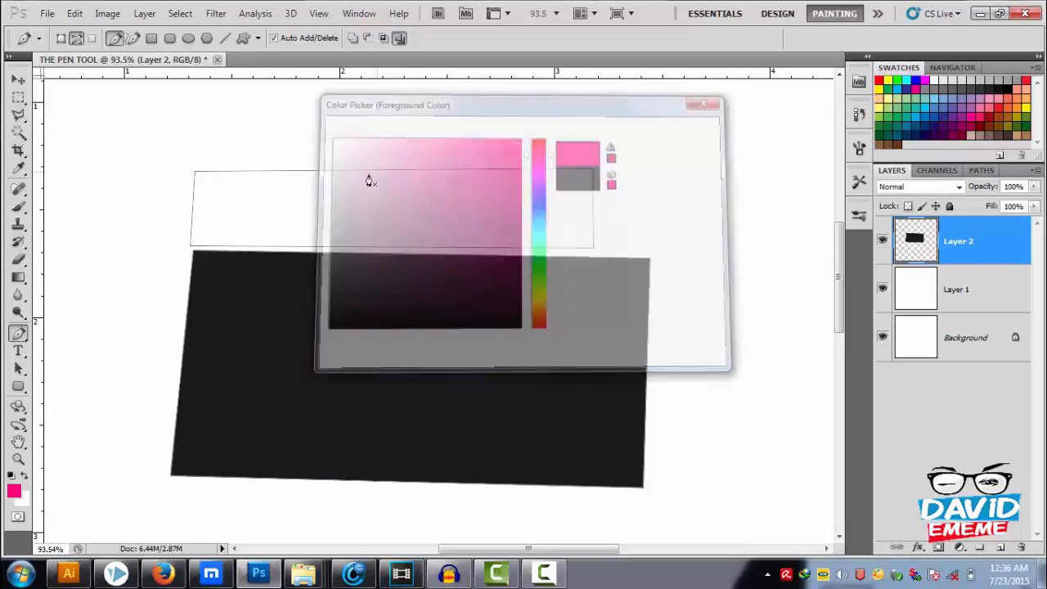
# Step: Fill both closed paths with the pink foreground color in Normal mode at 100% opacity with a 0-pixel feather radius
pyautogui.rightClick(353, 181)
pyautogui.click(404, 274)
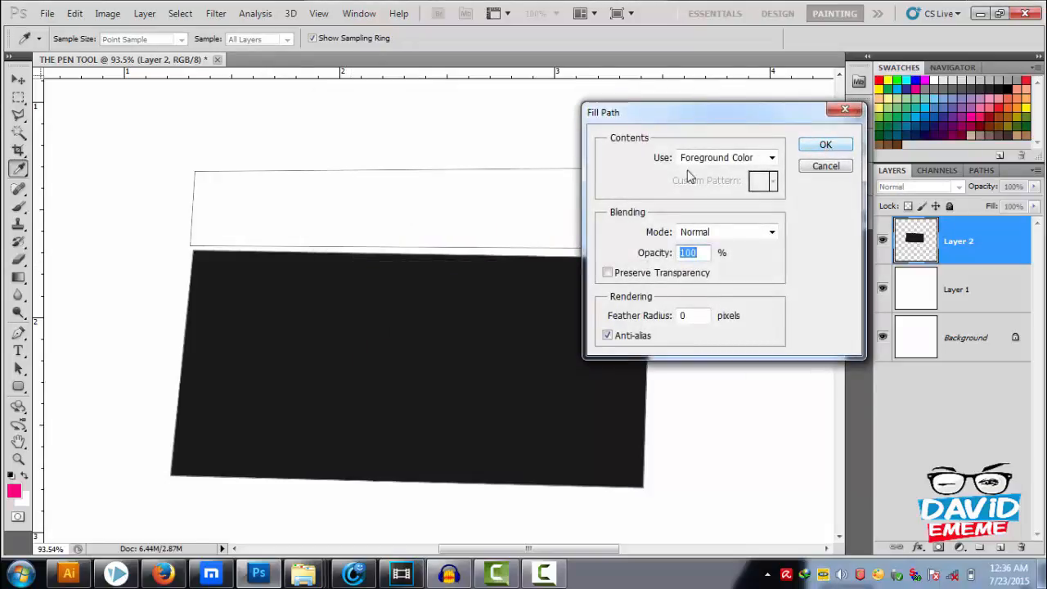
pyautogui.click(770, 158)
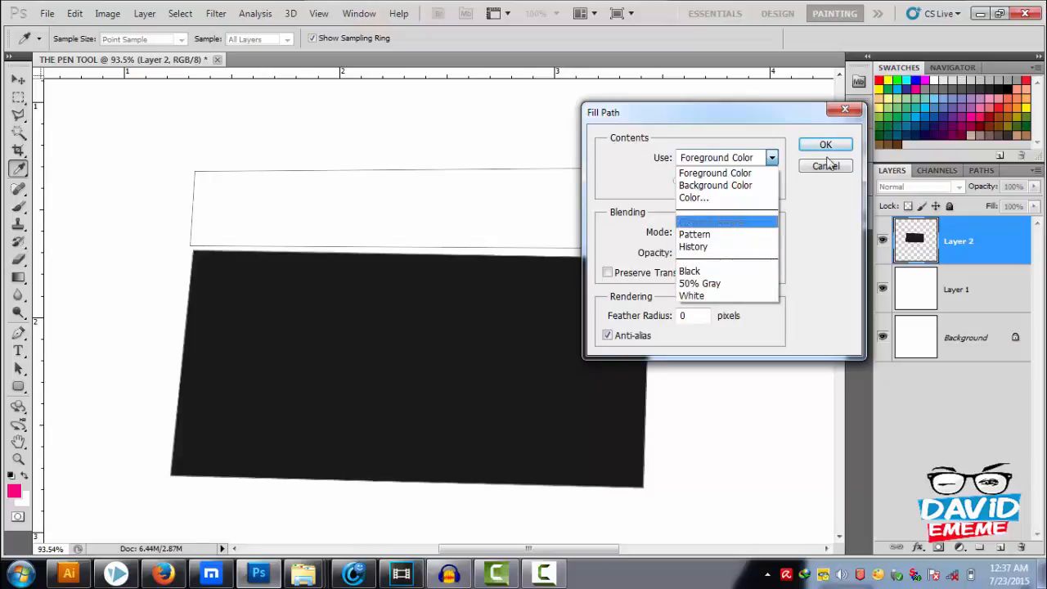
pyautogui.click(826, 243)
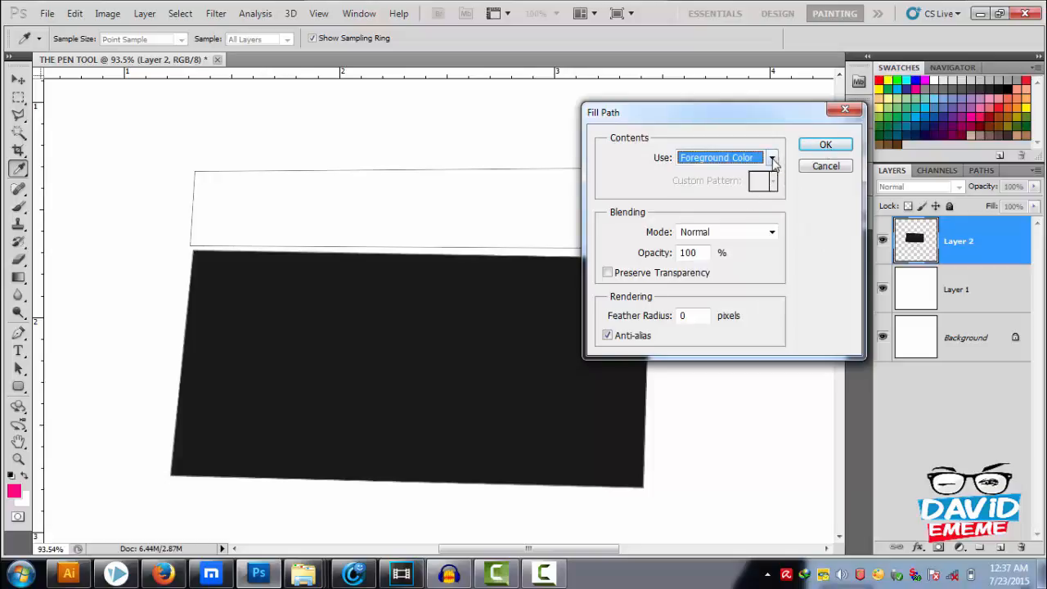
pyautogui.click(771, 158)
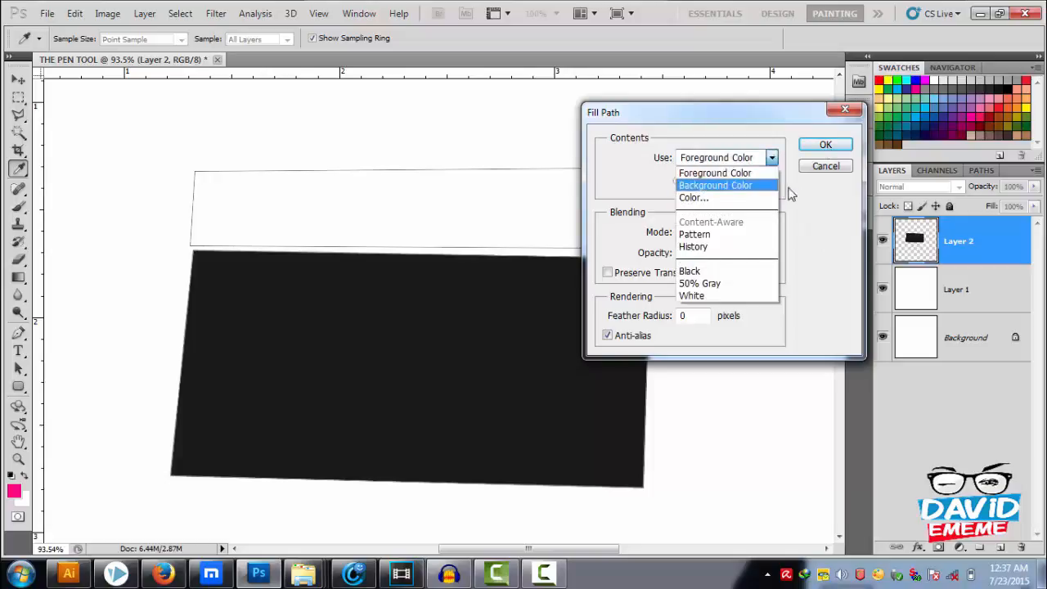
pyautogui.click(818, 210)
pyautogui.click(771, 233)
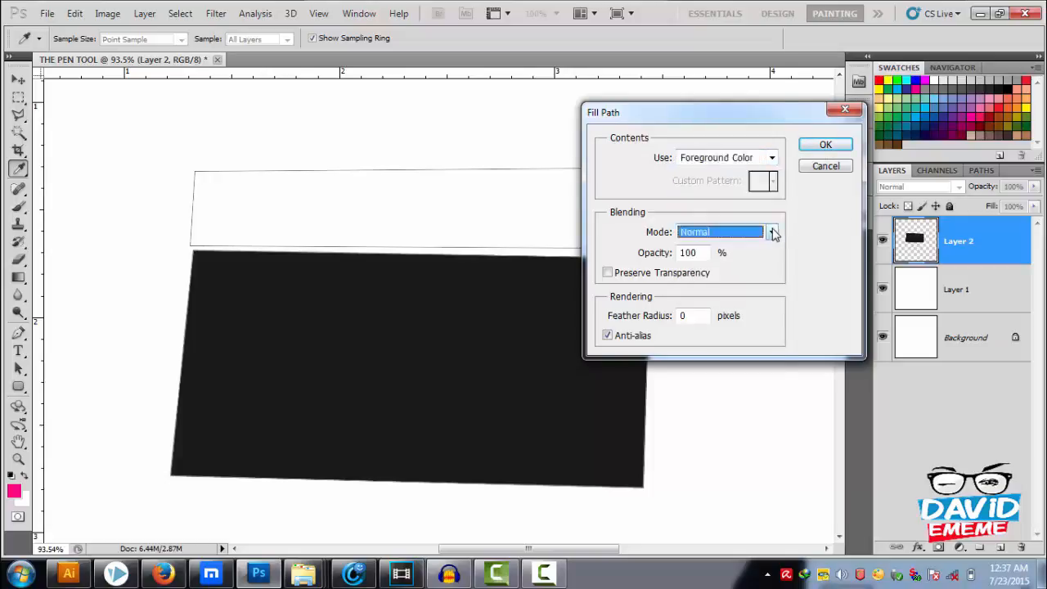
pyautogui.click(835, 246)
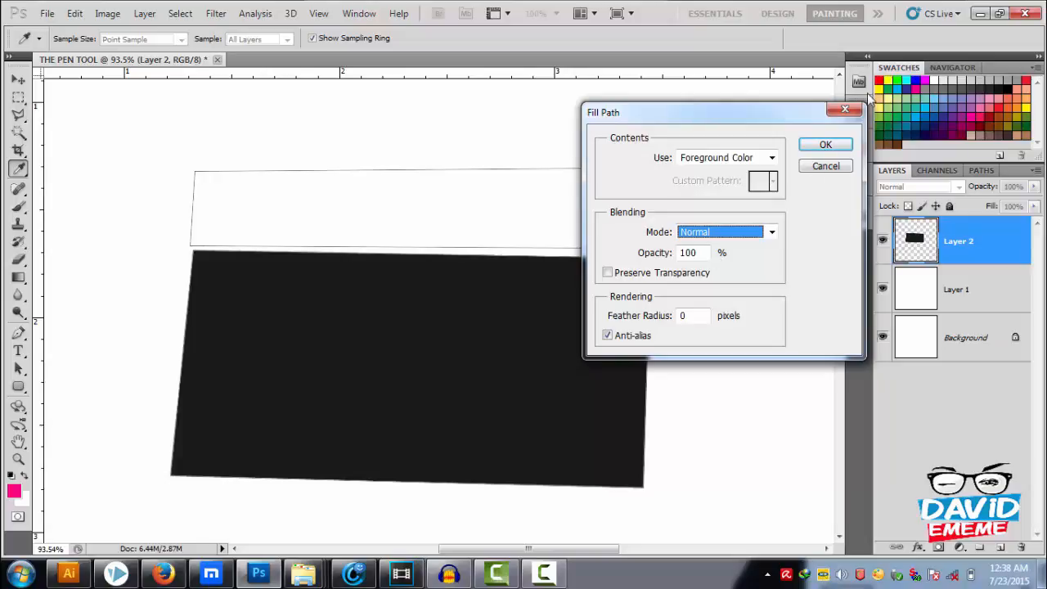
pyautogui.click(817, 149)
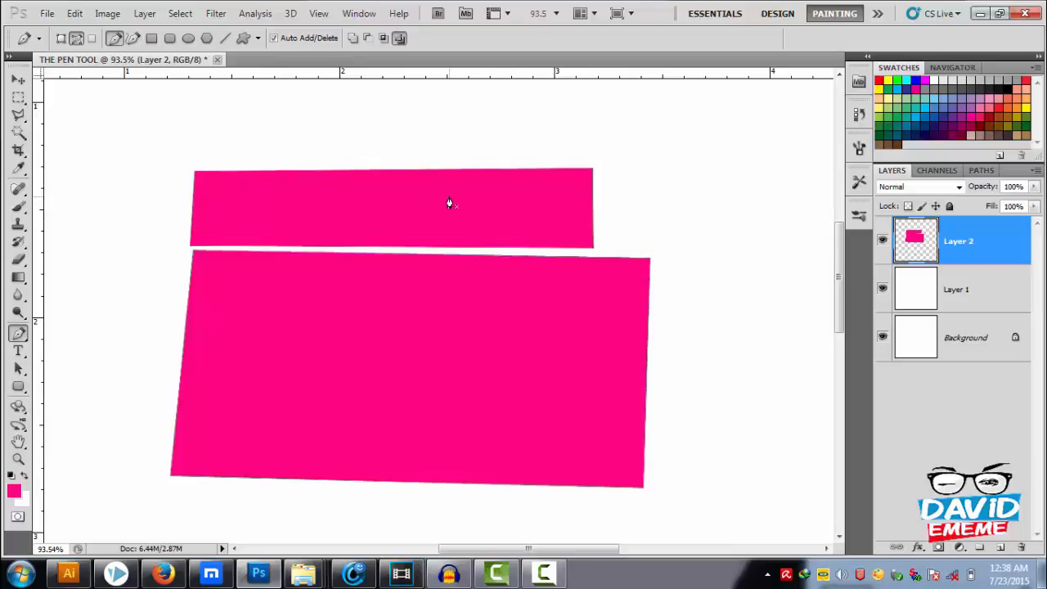
# Step: Delete the path outlining the two pink shapes
pyautogui.scroll(9, 504, 244)
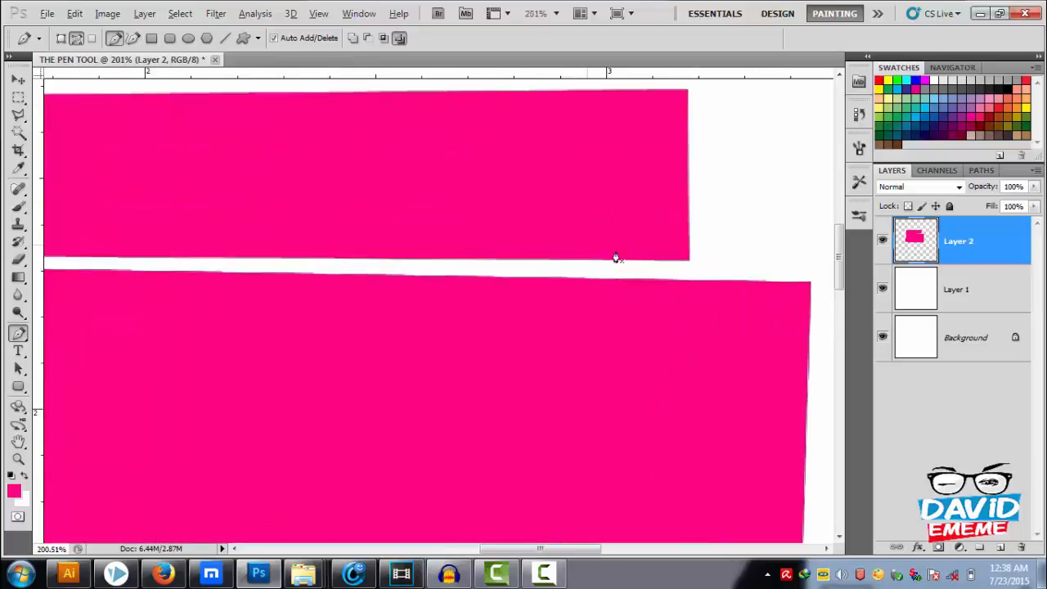
pyautogui.scroll(-5, 649, 265)
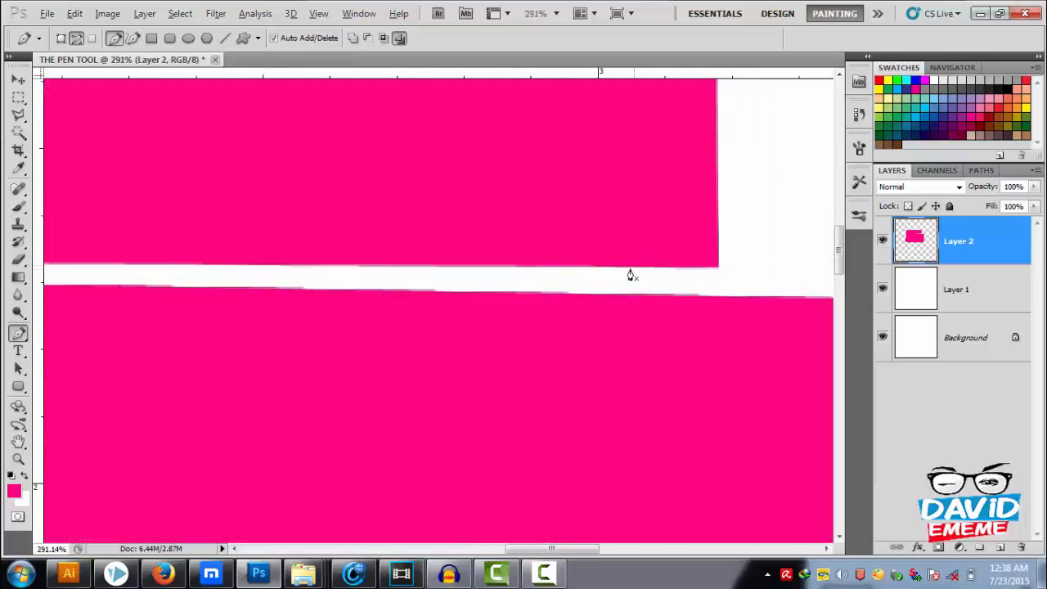
pyautogui.scroll(-3, 628, 276)
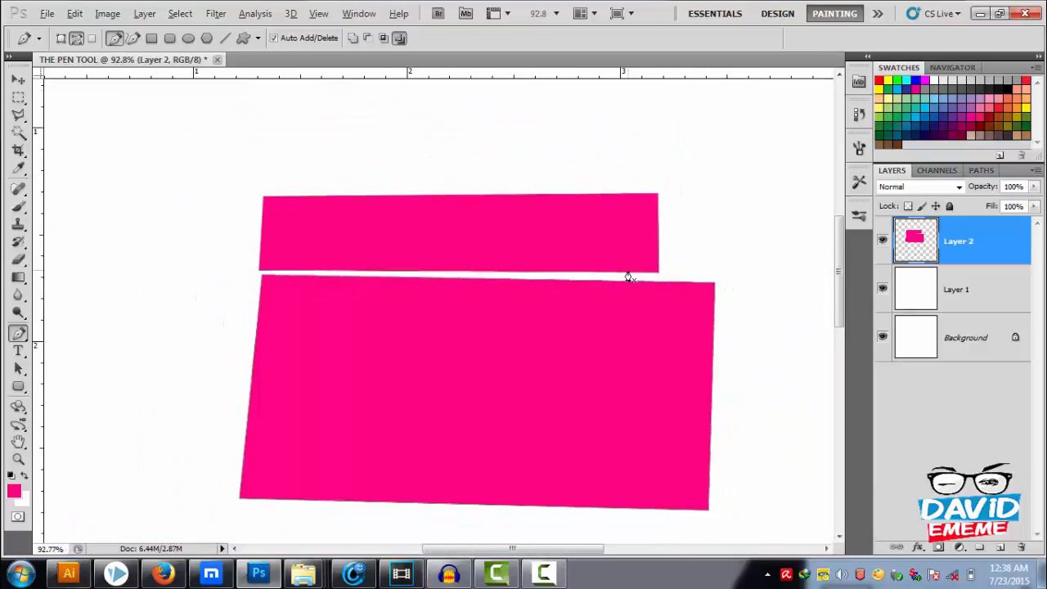
pyautogui.scroll(2, 628, 276)
pyautogui.rightClick(628, 278)
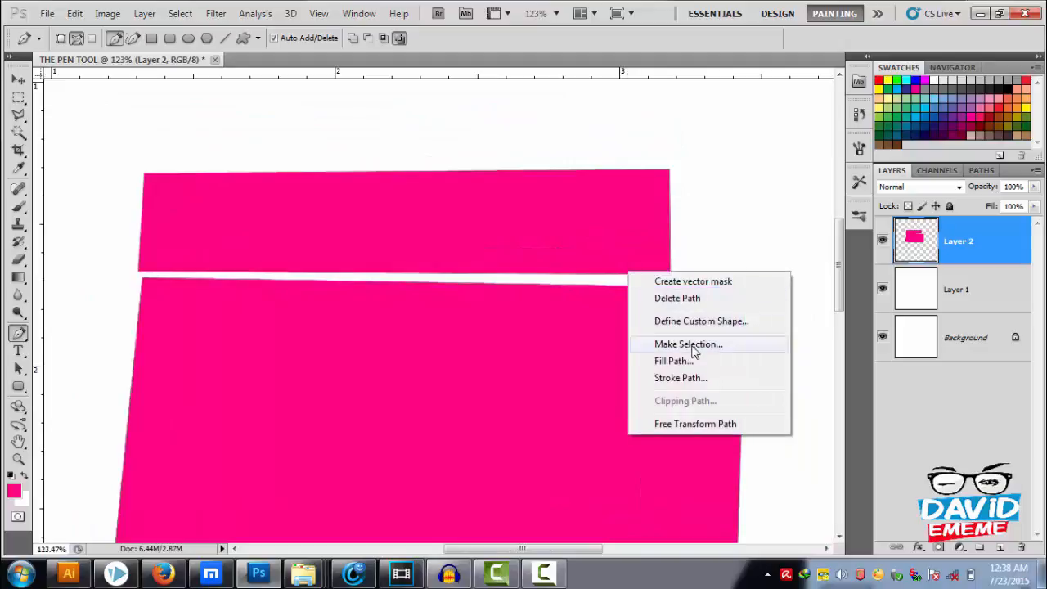
pyautogui.click(693, 299)
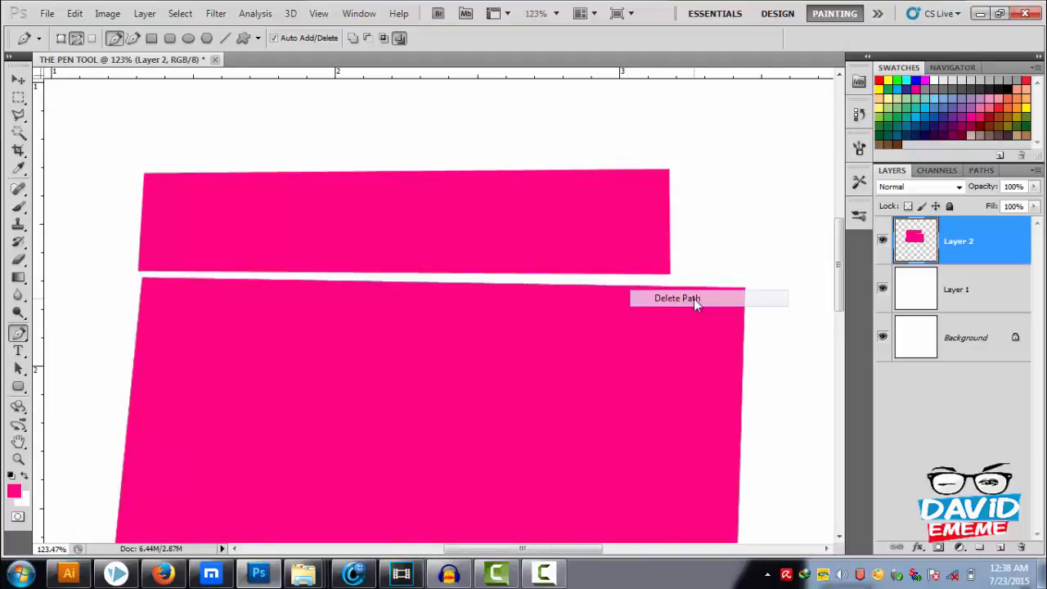
# Step: Remove the Delete Path state from the document history
pyautogui.scroll(5, 602, 294)
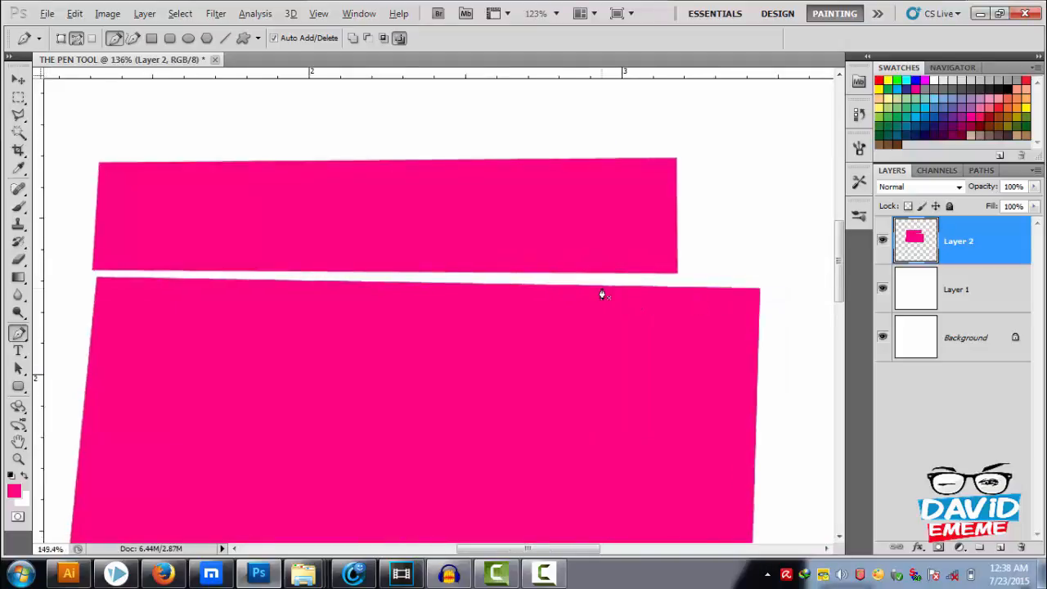
pyautogui.scroll(-5, 602, 294)
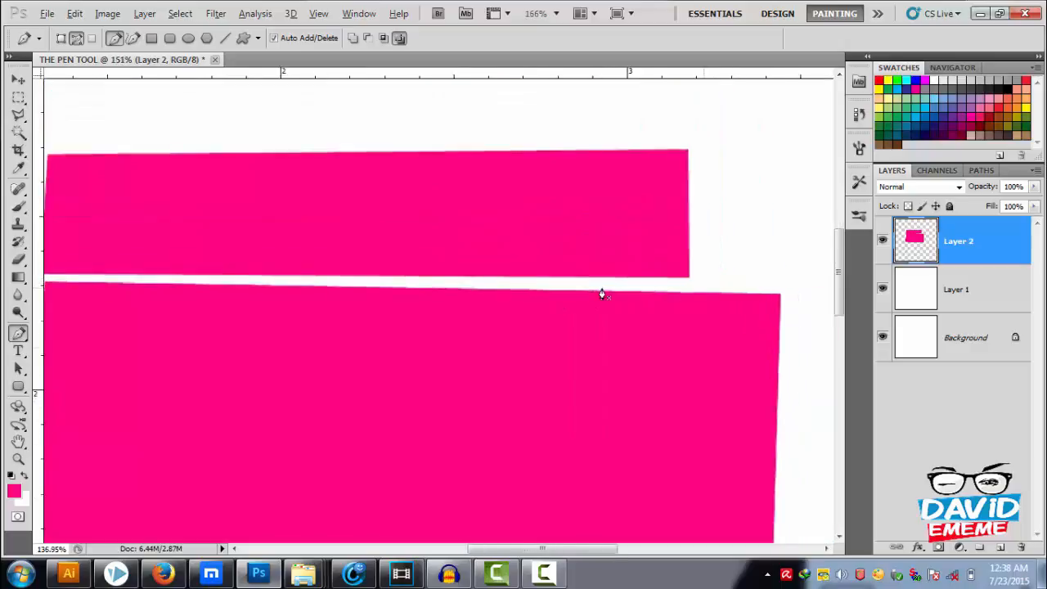
pyautogui.click(859, 113)
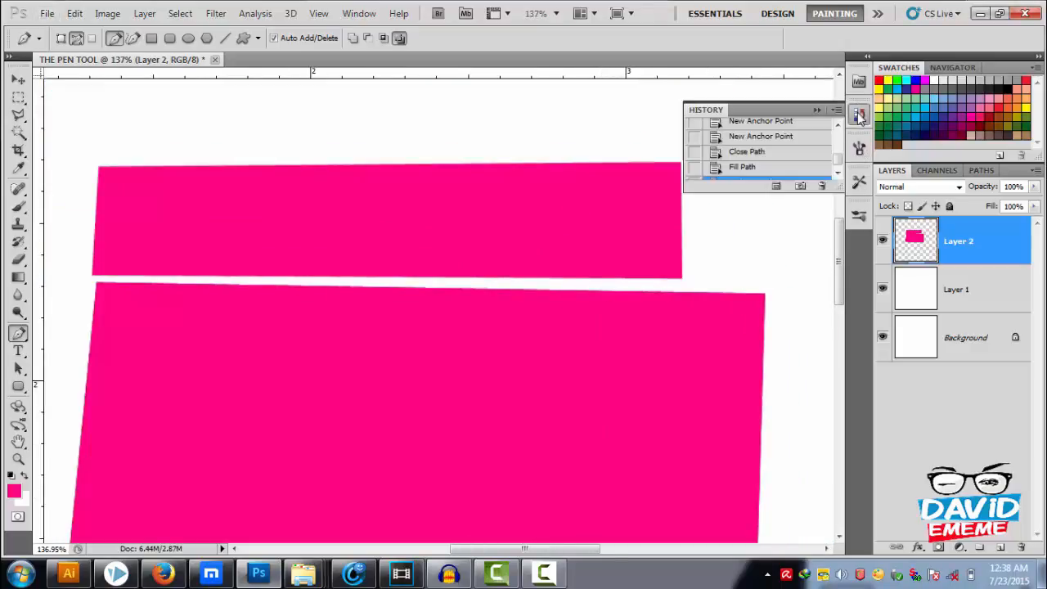
pyautogui.scroll(-1, 834, 167)
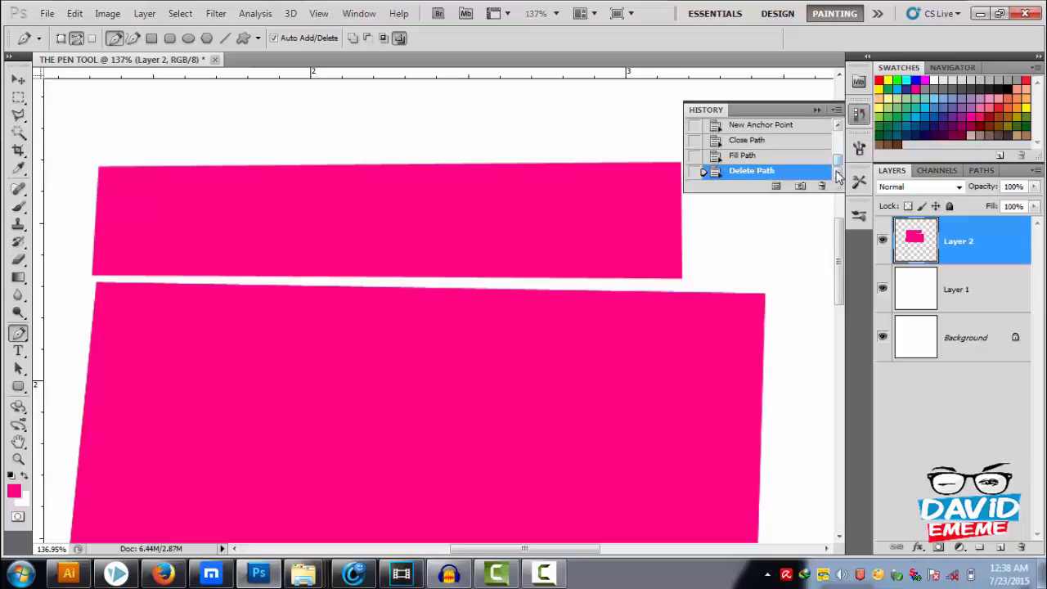
pyautogui.click(821, 187)
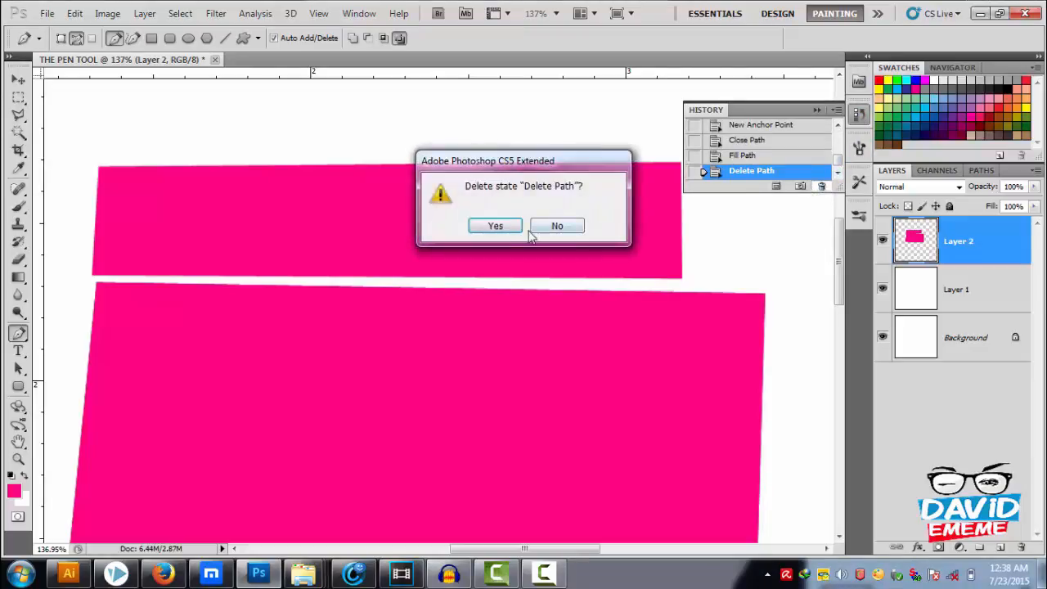
pyautogui.click(500, 226)
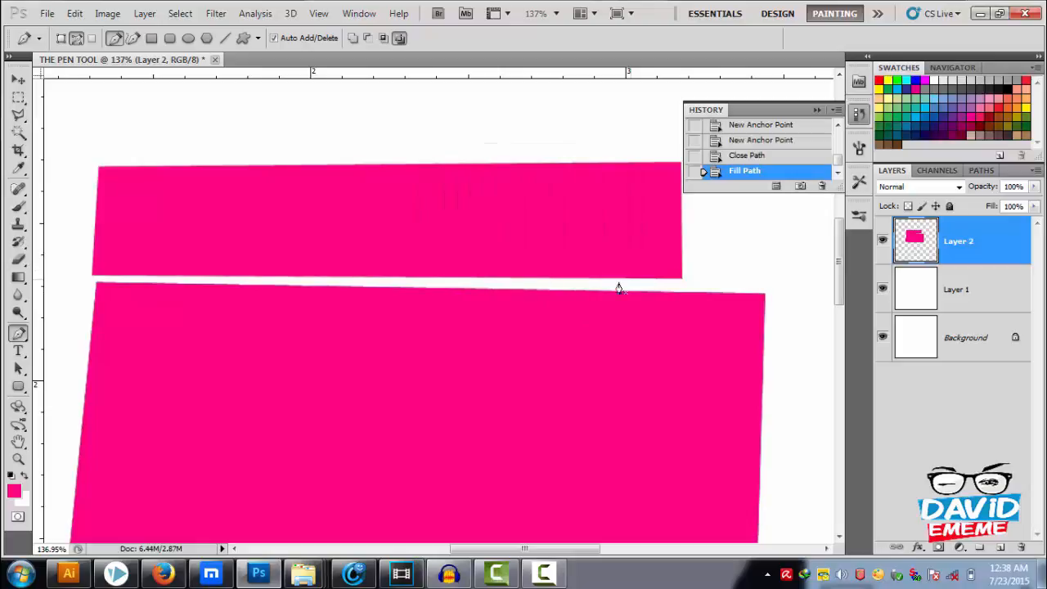
# Step: Hide Layer 2 and show it again to check which artwork it holds
pyautogui.scroll(2, 313, 304)
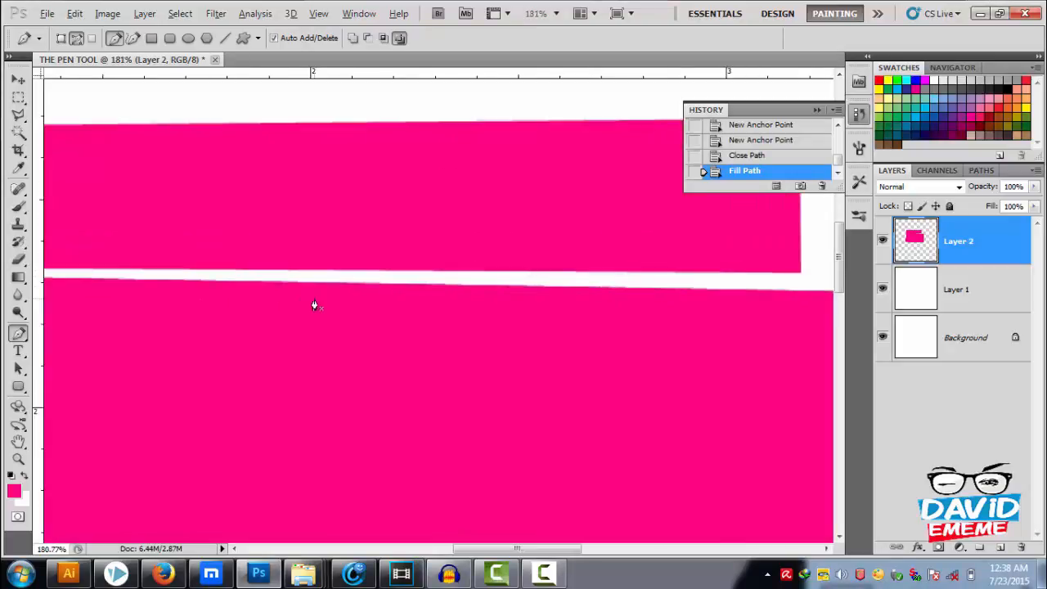
pyautogui.scroll(-4, 343, 292)
pyautogui.click(883, 241)
pyautogui.click(882, 240)
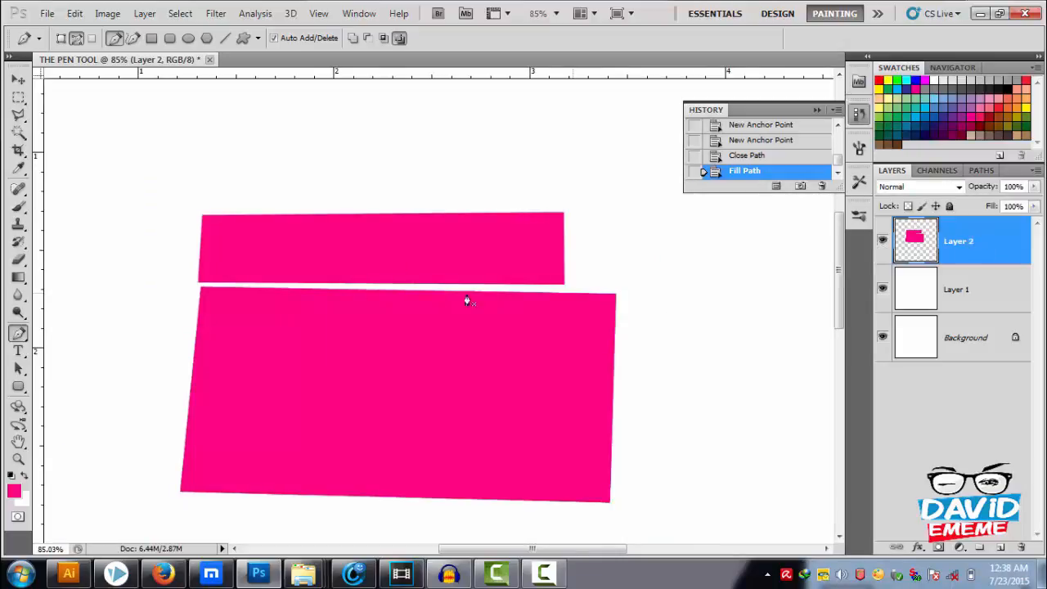
# Step: Move the two pink shapes on Layer 2 slightly down and to the right with the Move Tool
pyautogui.scroll(-3, 393, 288)
pyautogui.press('alt')
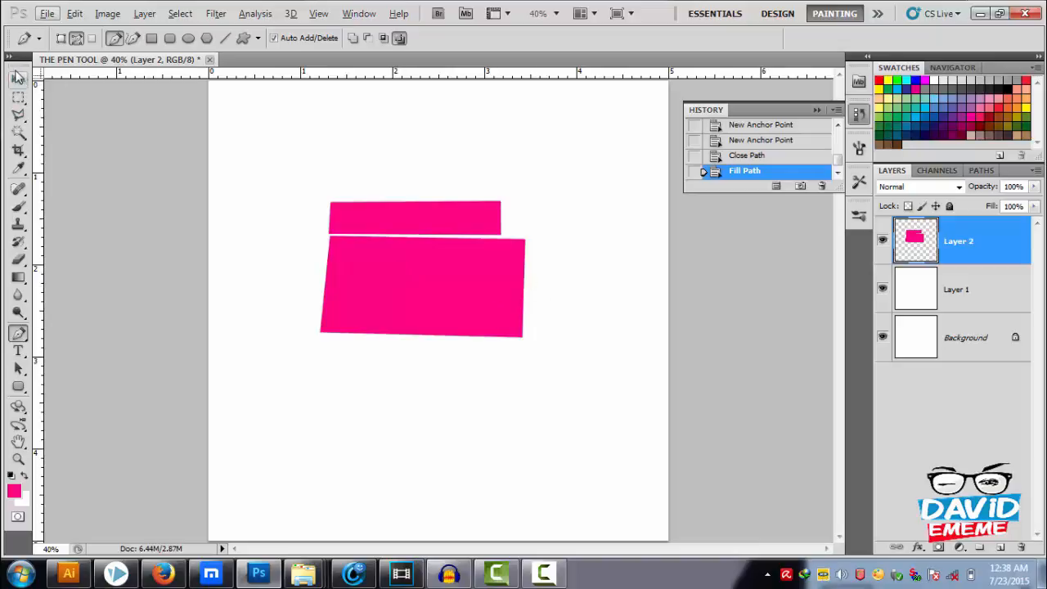
pyautogui.click(18, 78)
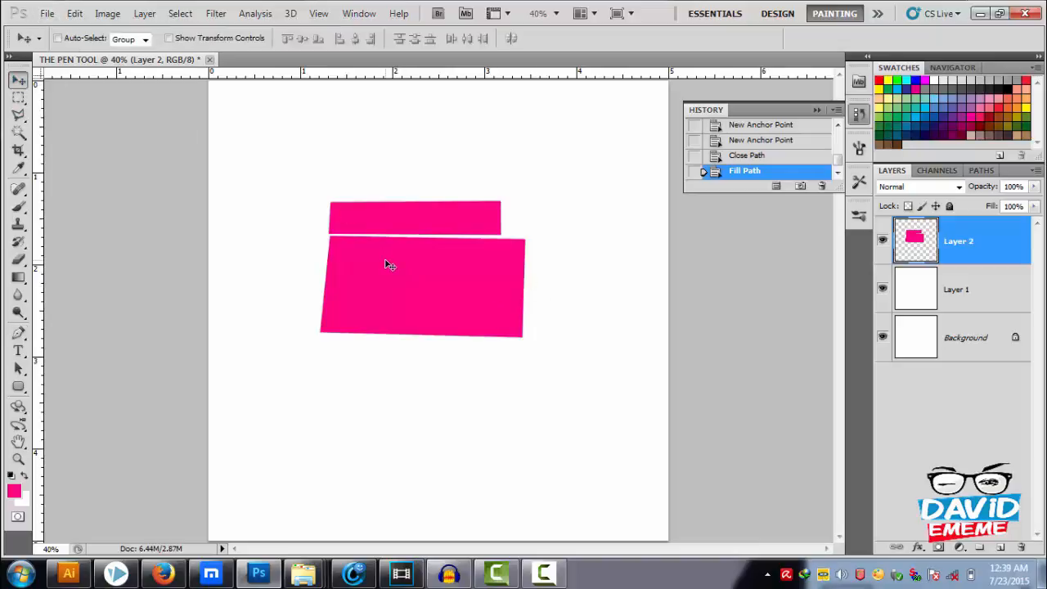
pyautogui.moveTo(389, 265); pyautogui.dragTo(423, 282)
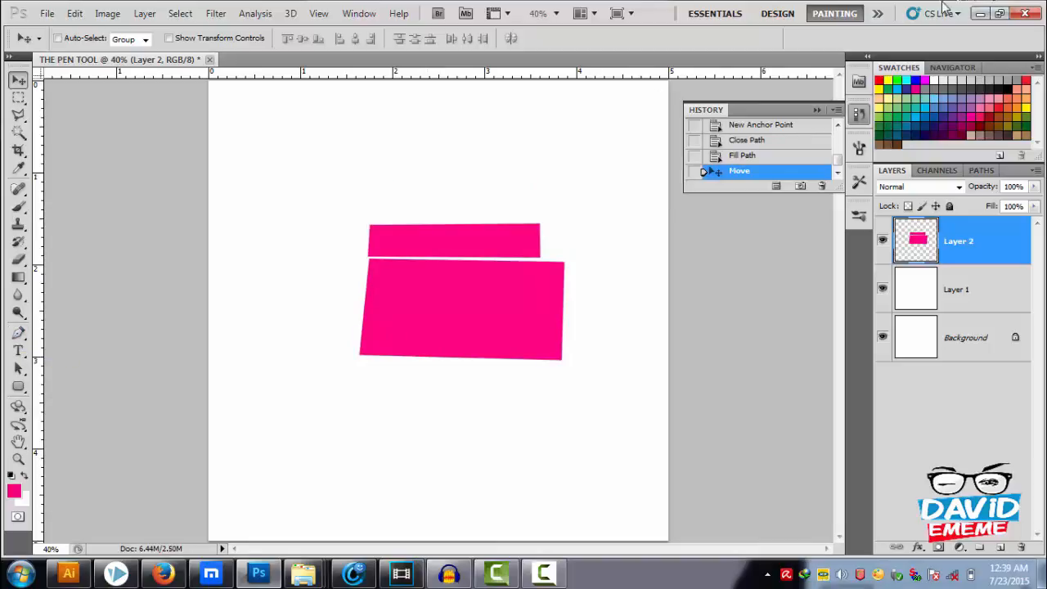
# Step: Switch to the file explorer window and go back from INTRO VIDEOS to the EXCERSE FILES folder
pyautogui.click(980, 13)
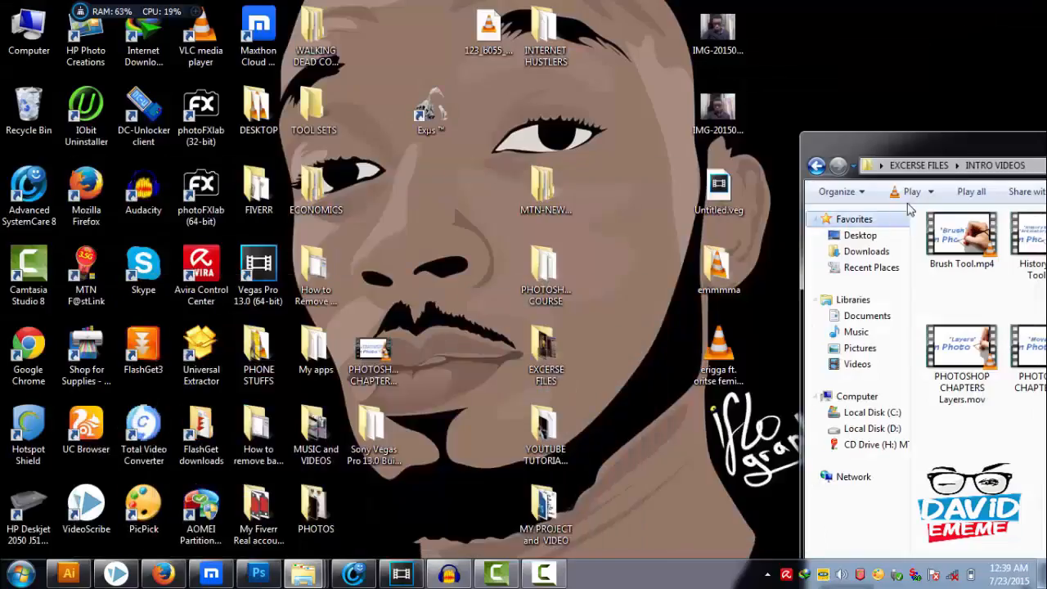
pyautogui.moveTo(993, 147); pyautogui.dragTo(512, 94)
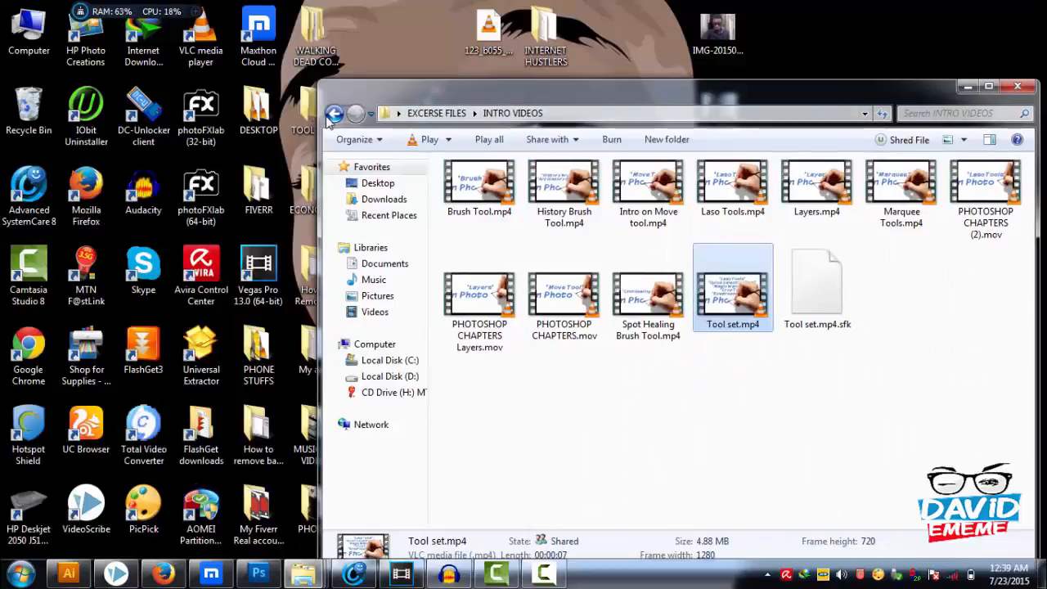
pyautogui.click(333, 113)
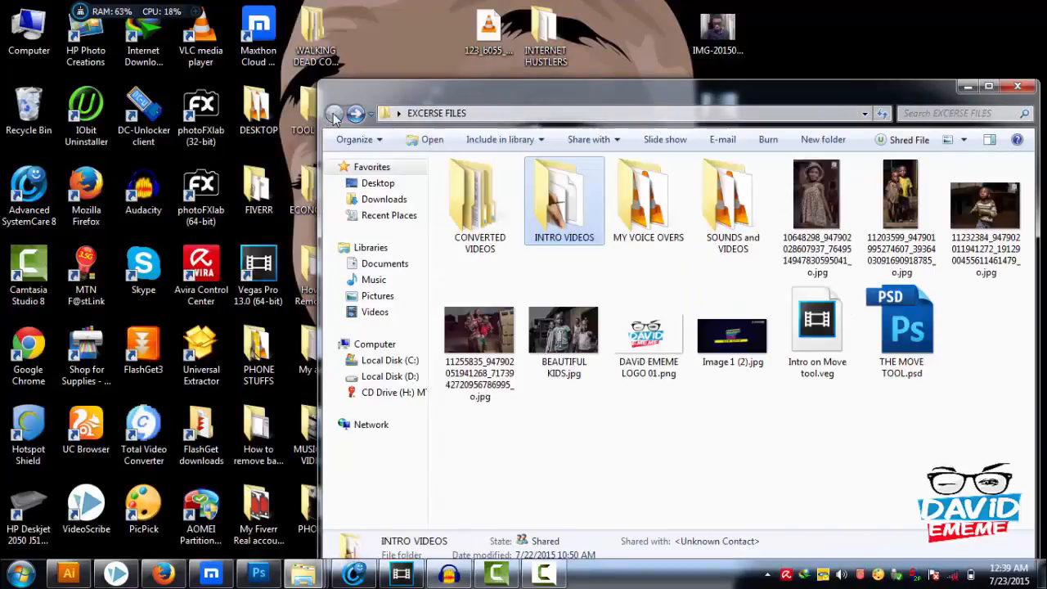
# Step: Open the JPEG group photo of the boys, whose file name starts with 11255835, in Adobe Photoshop CS5
pyautogui.click(570, 353)
pyautogui.click(468, 349)
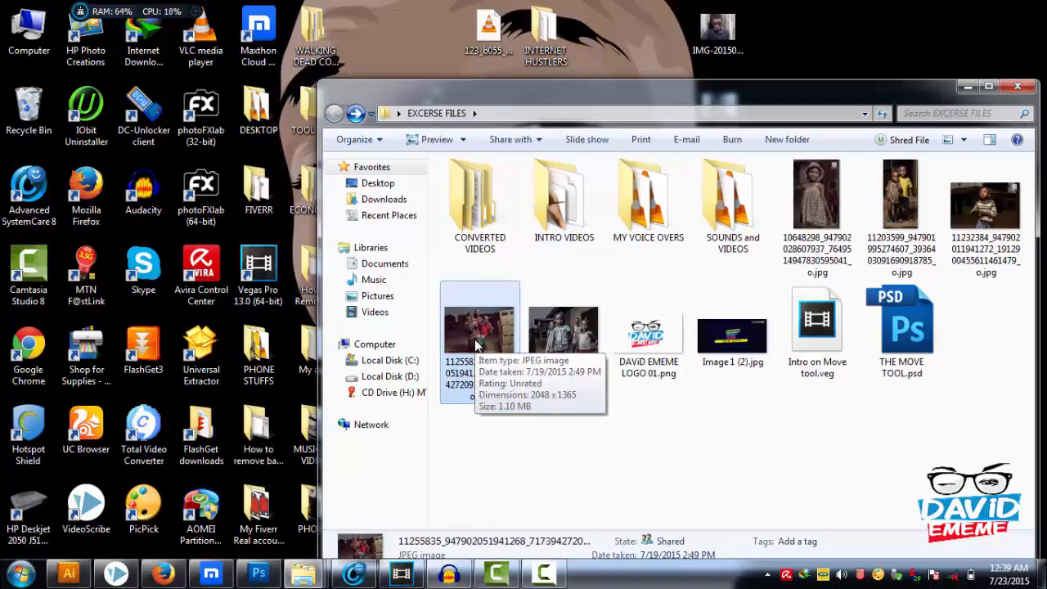
pyautogui.rightClick(474, 329)
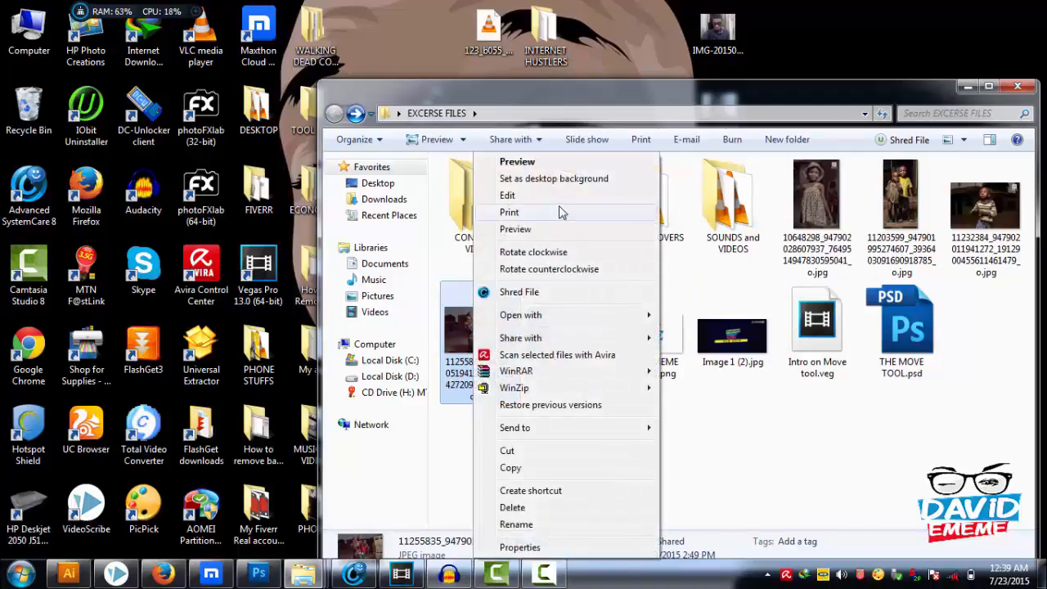
pyautogui.moveTo(628, 317)
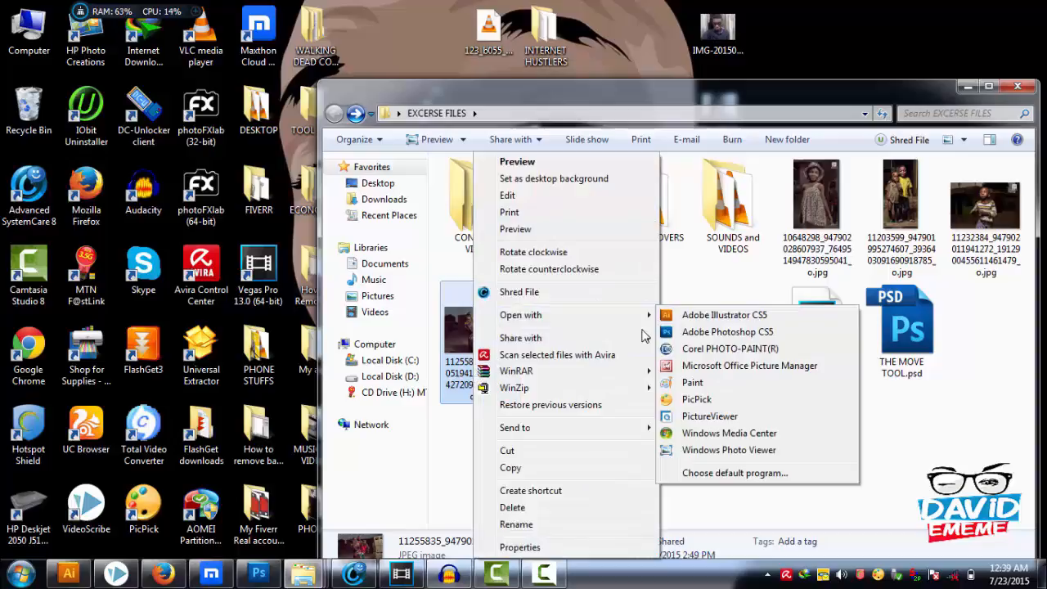
pyautogui.click(708, 335)
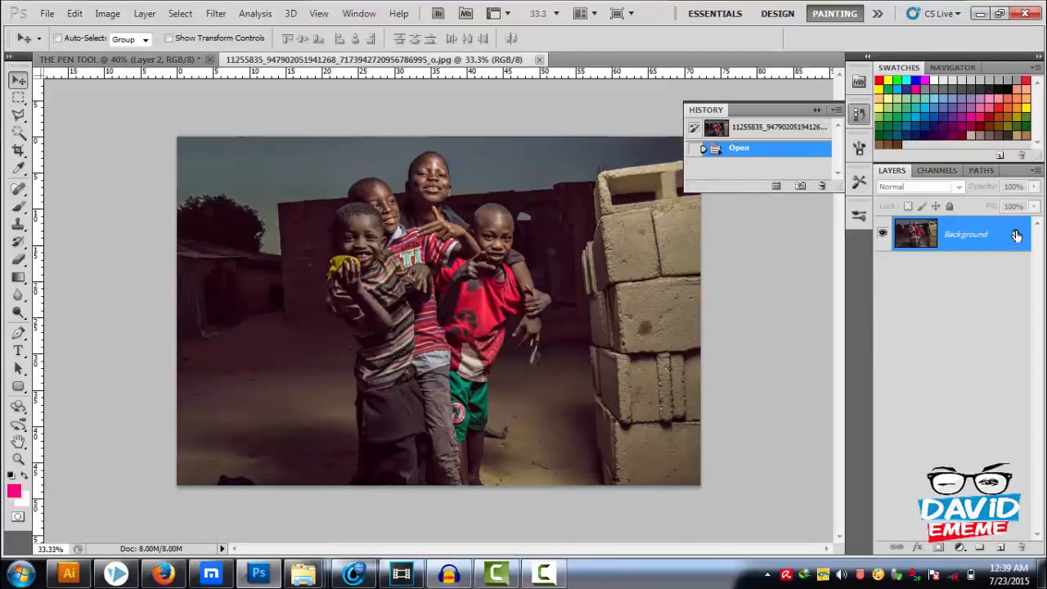
# Step: Duplicate the photo's Background layer
pyautogui.scroll(5, 424, 221)
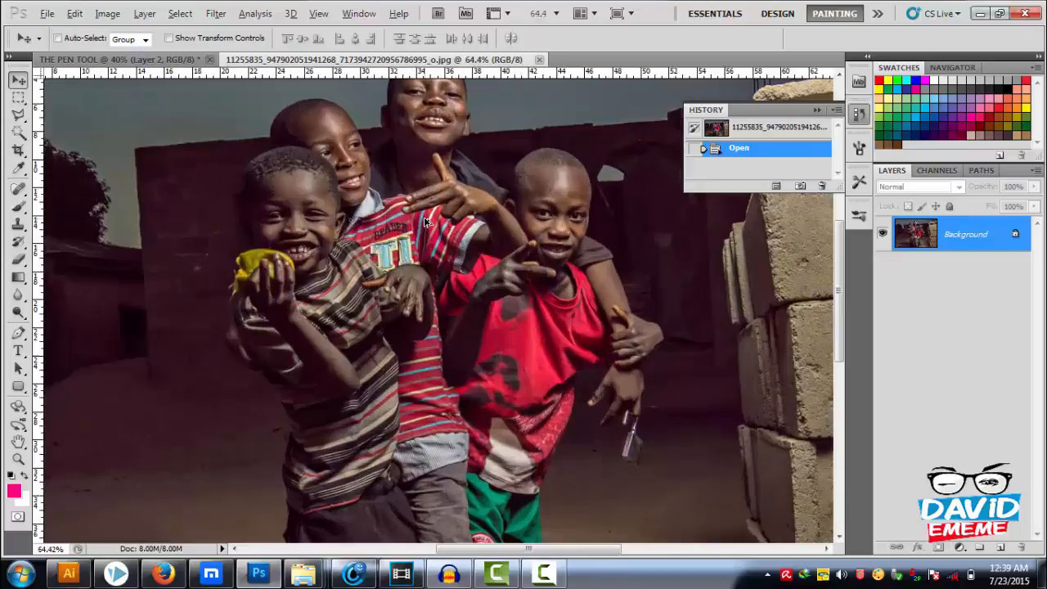
pyautogui.scroll(-1, 424, 220)
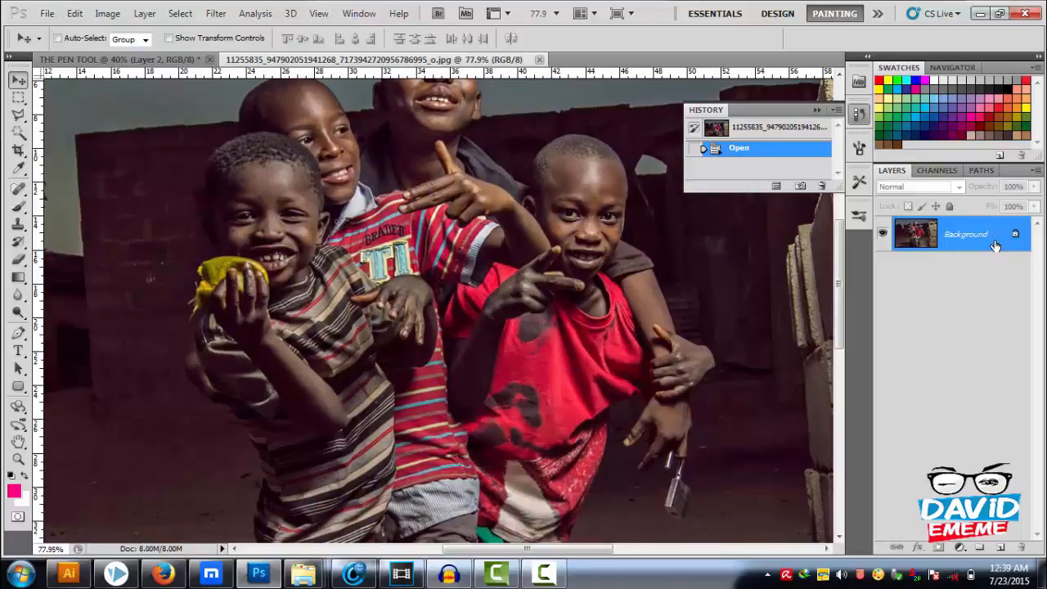
pyautogui.hotkey('ctrl', 'j')
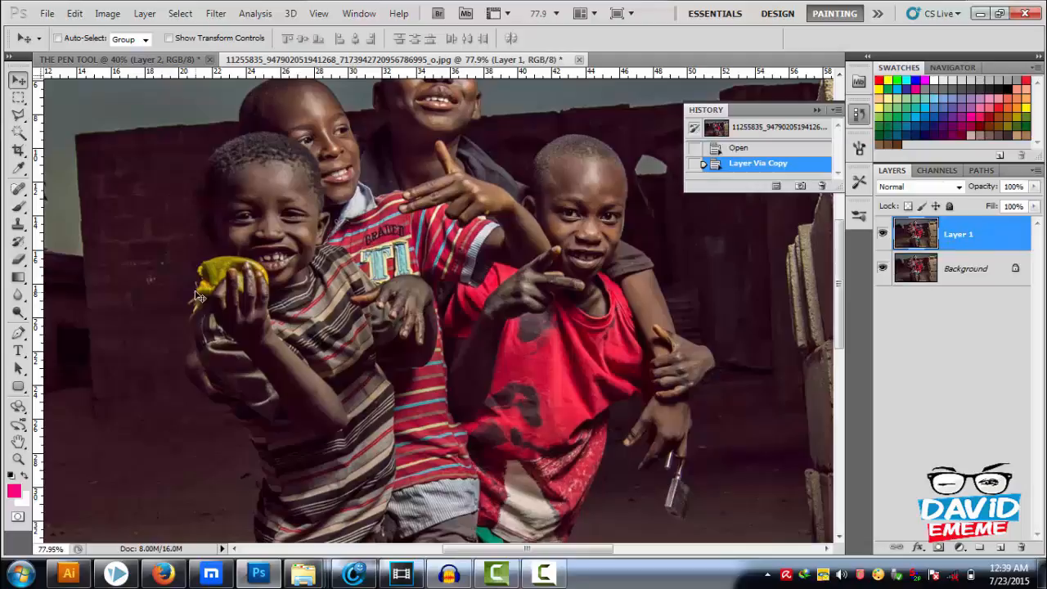
# Step: Start a Pen tool path at the photo's bottom edge beside the leftmost boy's foot, placing the first anchors along its outline
pyautogui.click(18, 332)
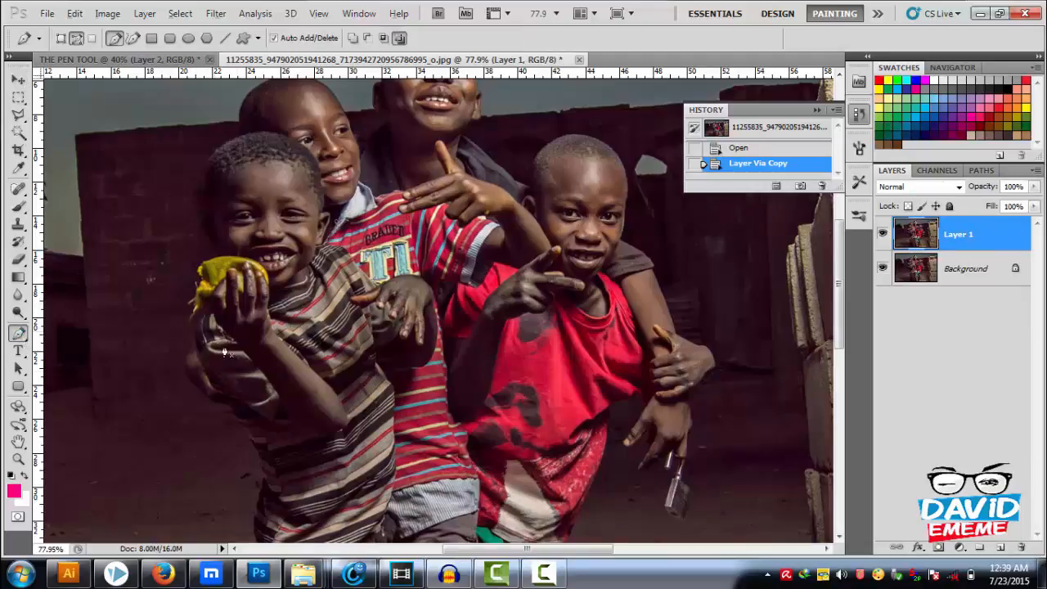
pyautogui.scroll(2, 276, 441)
pyautogui.scroll(-8, 278, 402)
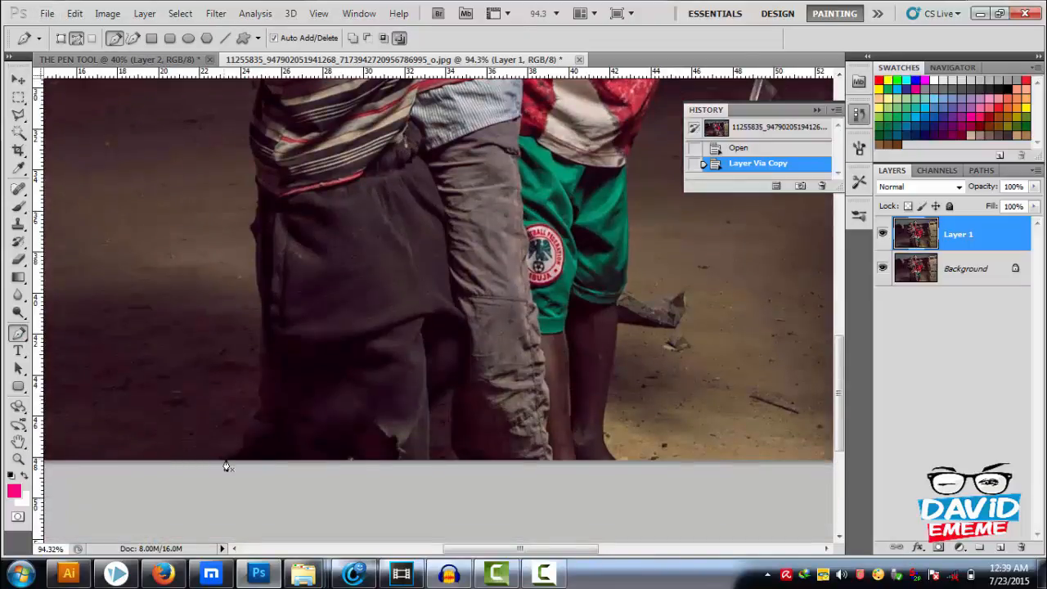
pyautogui.scroll(15, 227, 465)
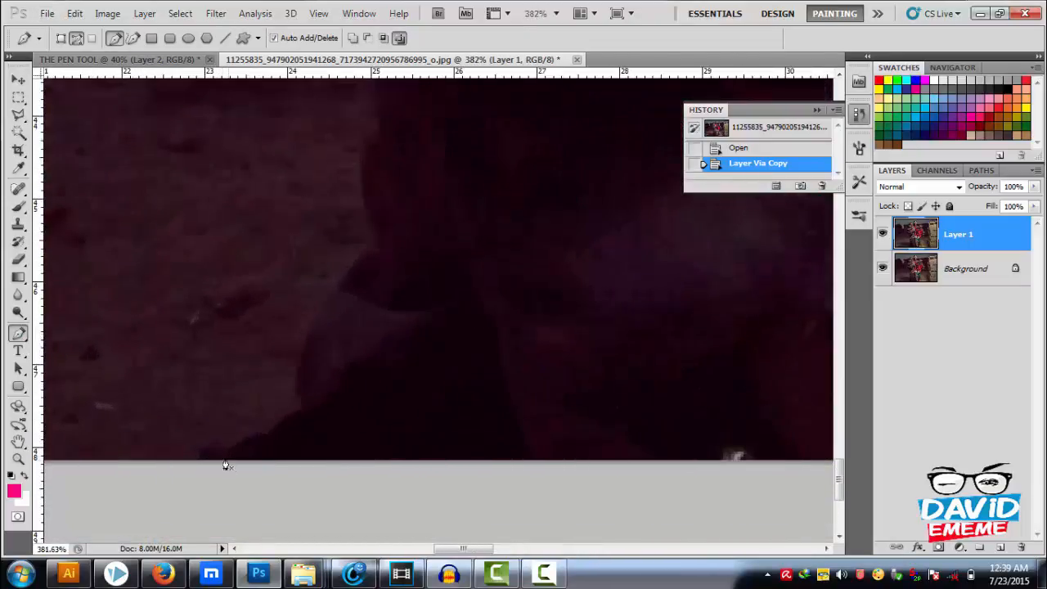
pyautogui.click(217, 454)
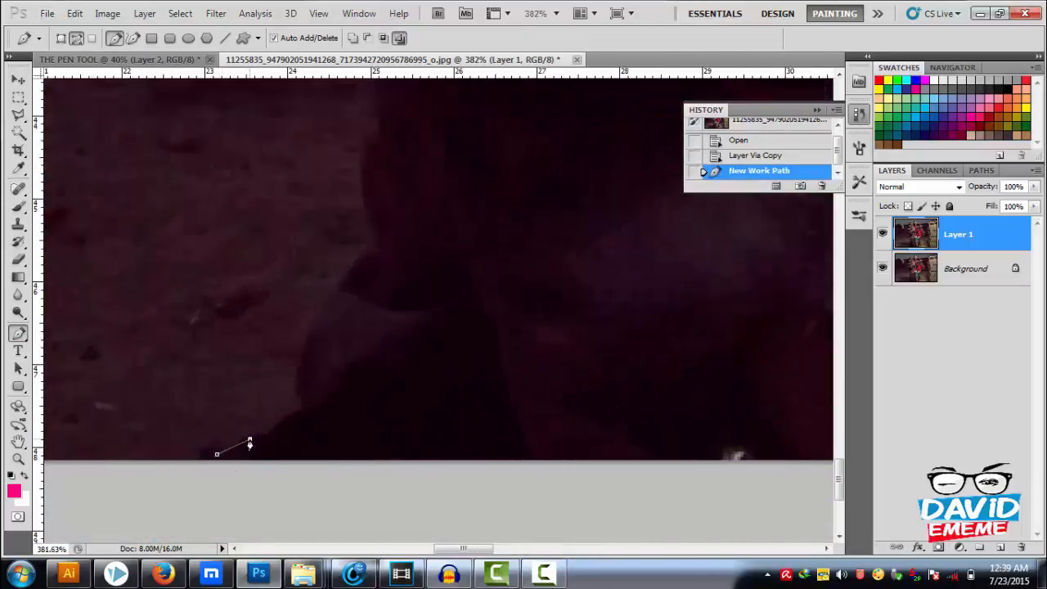
pyautogui.moveTo(244, 442); pyautogui.dragTo(270, 433)
pyautogui.scroll(5, 265, 437)
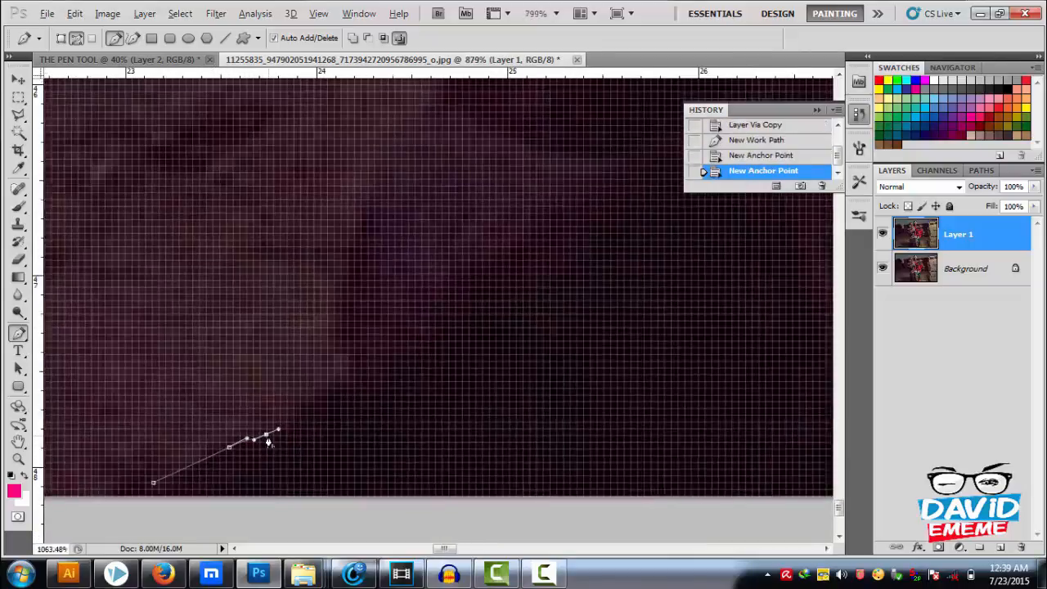
# Step: Extend the path with curved anchors from the leftmost boy's foot up along the bottom of his trouser leg
pyautogui.moveTo(312, 399); pyautogui.dragTo(323, 390)
pyautogui.moveTo(369, 355); pyautogui.dragTo(407, 325)
pyautogui.moveTo(396, 223); pyautogui.dragTo(401, 185)
pyautogui.moveTo(415, 120); pyautogui.dragTo(406, 459)
pyautogui.click(428, 337)
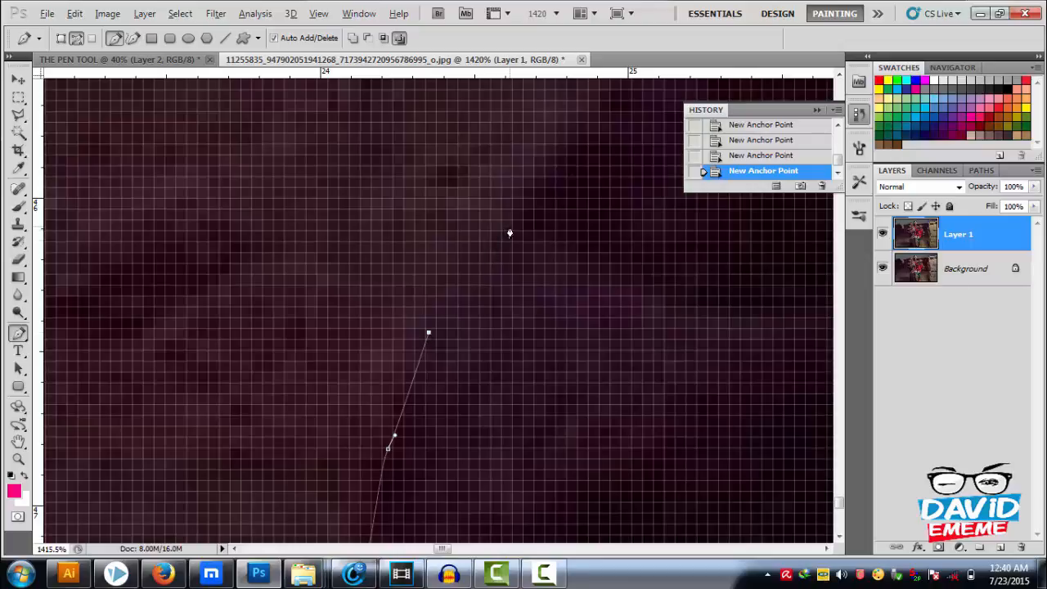
pyautogui.moveTo(512, 222); pyautogui.dragTo(523, 210)
# Step: Trace the lower folds of the leftmost boy's trouser leg with further straight and curved anchors
pyautogui.moveTo(550, 173); pyautogui.dragTo(512, 306)
pyautogui.scroll(-5, 568, 158)
pyautogui.click(532, 366)
pyautogui.moveTo(507, 250); pyautogui.dragTo(528, 211)
pyautogui.moveTo(537, 188); pyautogui.dragTo(539, 178)
pyautogui.click(518, 116)
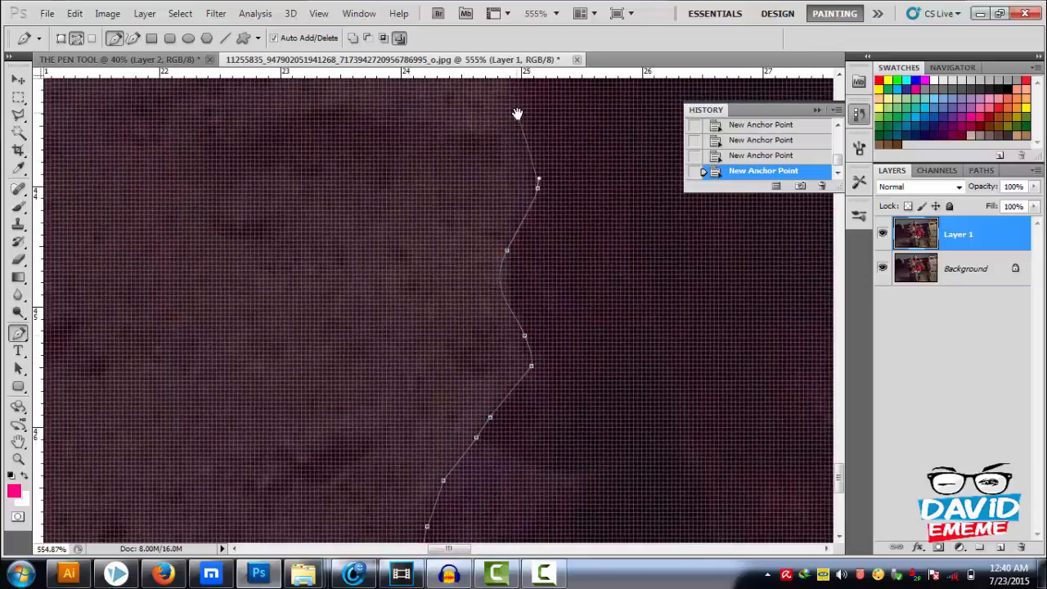
# Step: Continue the path up the outer edge of the trousers to the small pointed bulge below the shirt hem
pyautogui.moveTo(518, 115); pyautogui.dragTo(540, 443)
pyautogui.moveTo(545, 394); pyautogui.dragTo(557, 325)
pyautogui.moveTo(546, 275); pyautogui.dragTo(545, 254)
pyautogui.moveTo(552, 135); pyautogui.dragTo(552, 130)
pyautogui.moveTo(555, 282); pyautogui.dragTo(559, 498)
pyautogui.moveTo(545, 454); pyautogui.dragTo(544, 428)
pyautogui.click(517, 270)
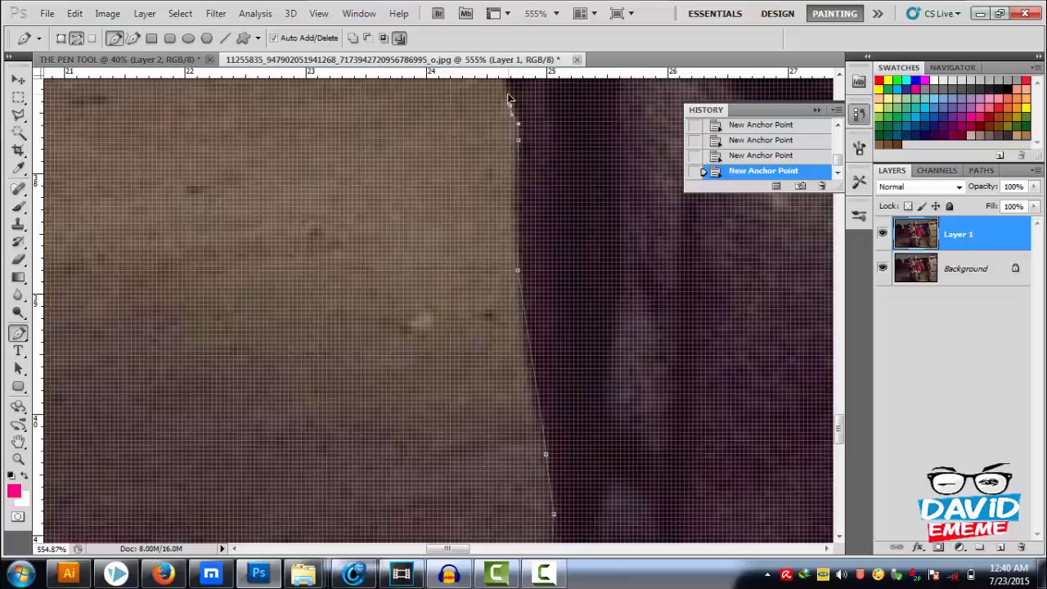
pyautogui.moveTo(509, 270); pyautogui.dragTo(501, 422)
pyautogui.moveTo(482, 372); pyautogui.dragTo(476, 363)
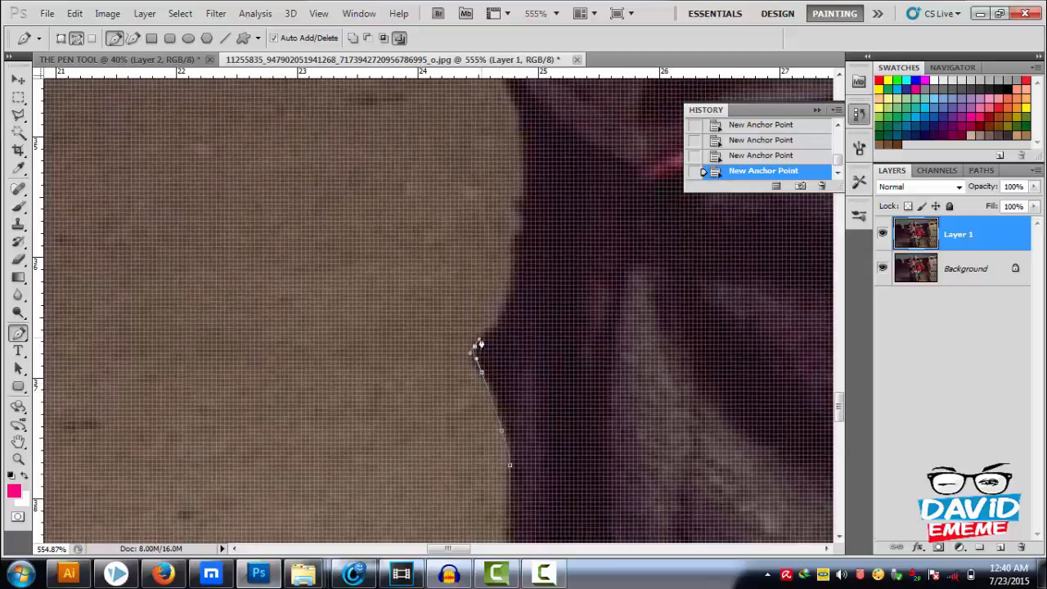
# Step: Remove the outgoing handle of the anchor at the trouser bulge and extend the path with two curved anchors
pyautogui.scroll(-3, 479, 343)
pyautogui.scroll(-5, 481, 345)
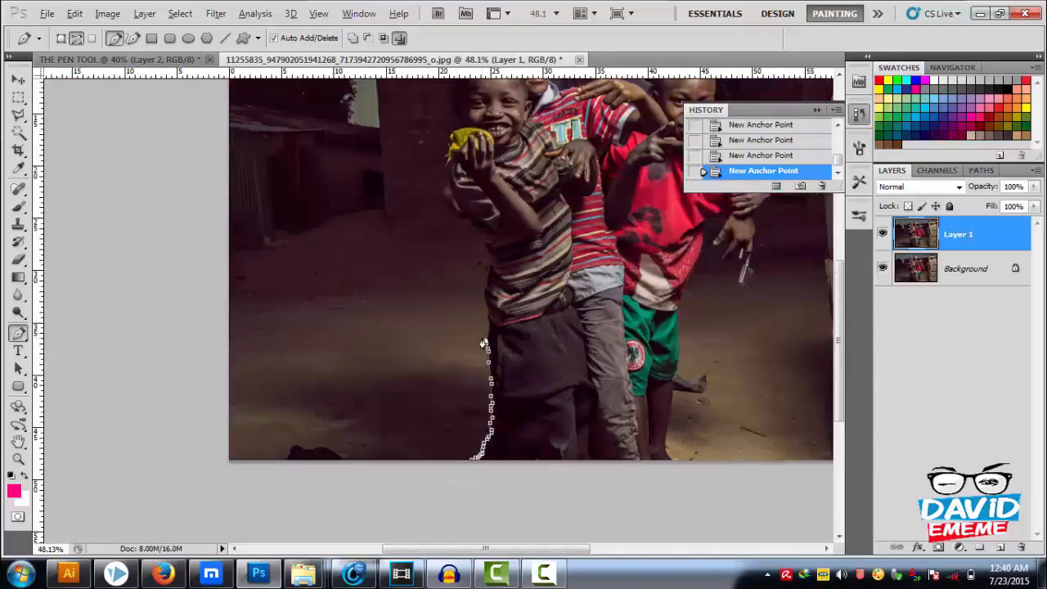
pyautogui.scroll(8, 483, 343)
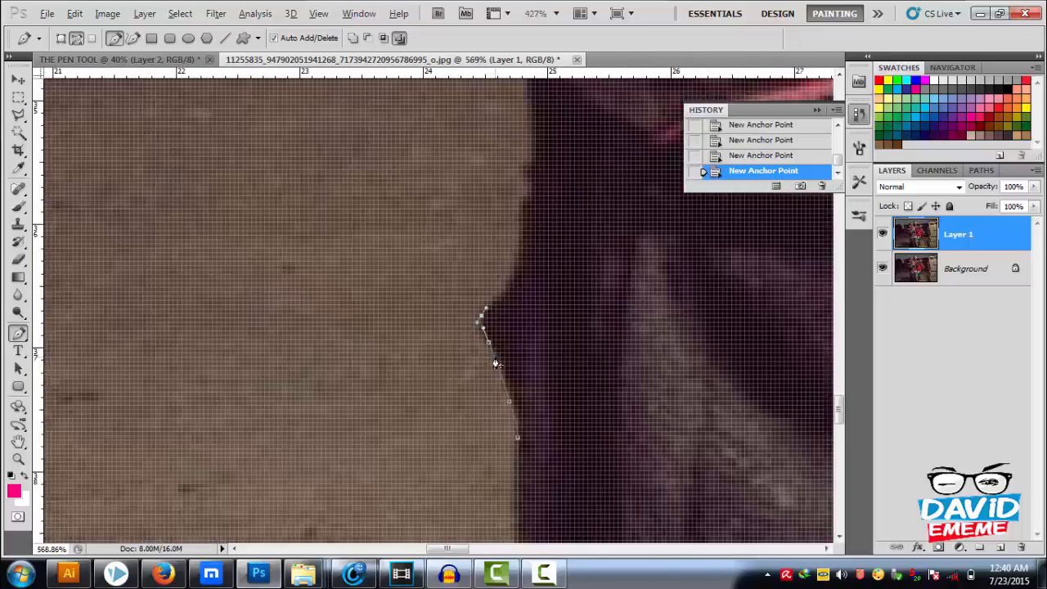
pyautogui.scroll(2, 495, 363)
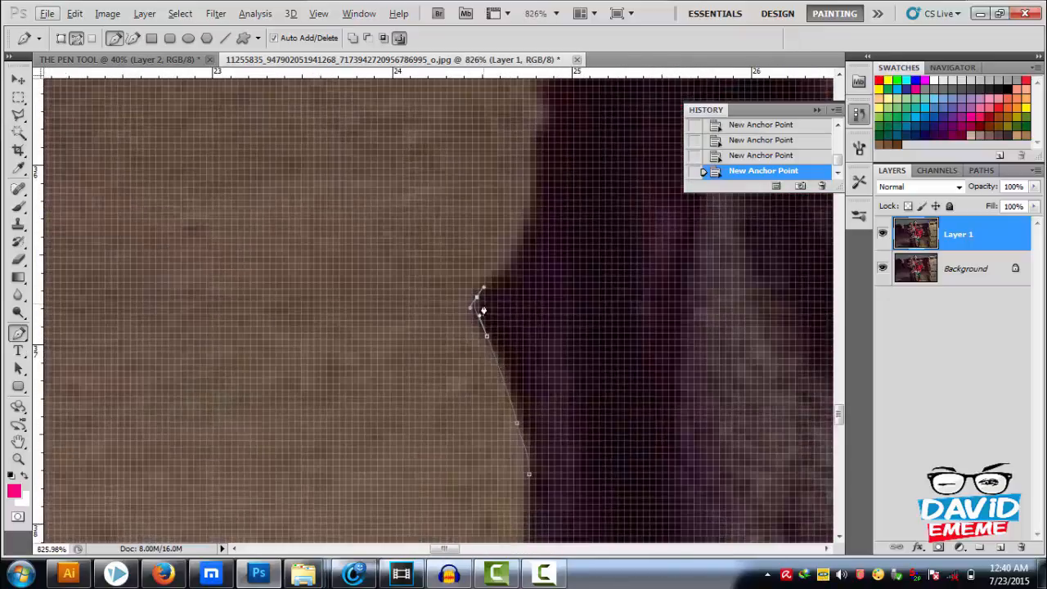
pyautogui.scroll(4, 483, 309)
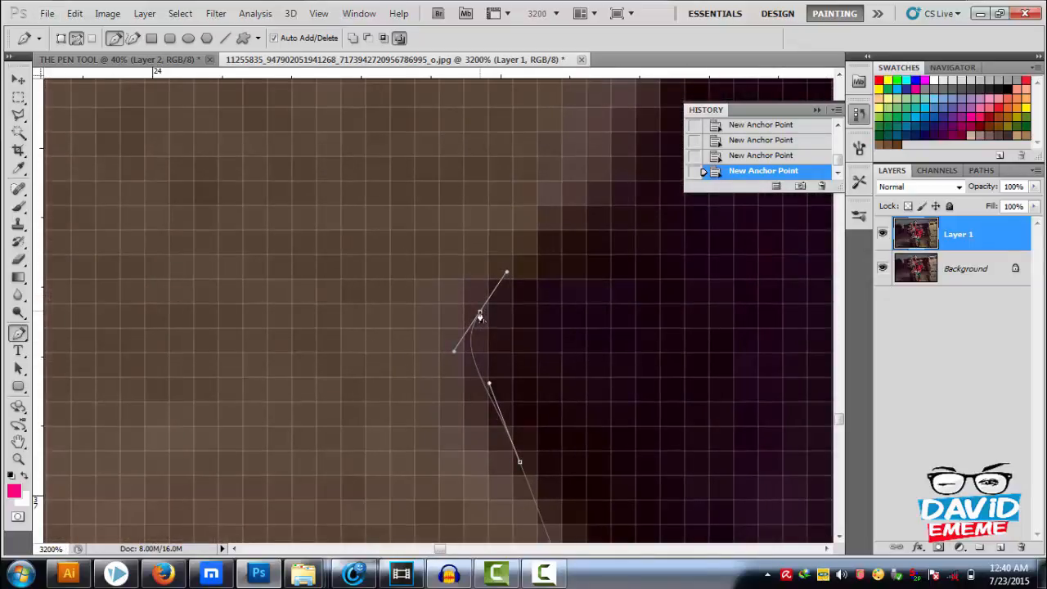
pyautogui.click(479, 315)
pyautogui.moveTo(543, 218); pyautogui.dragTo(579, 201)
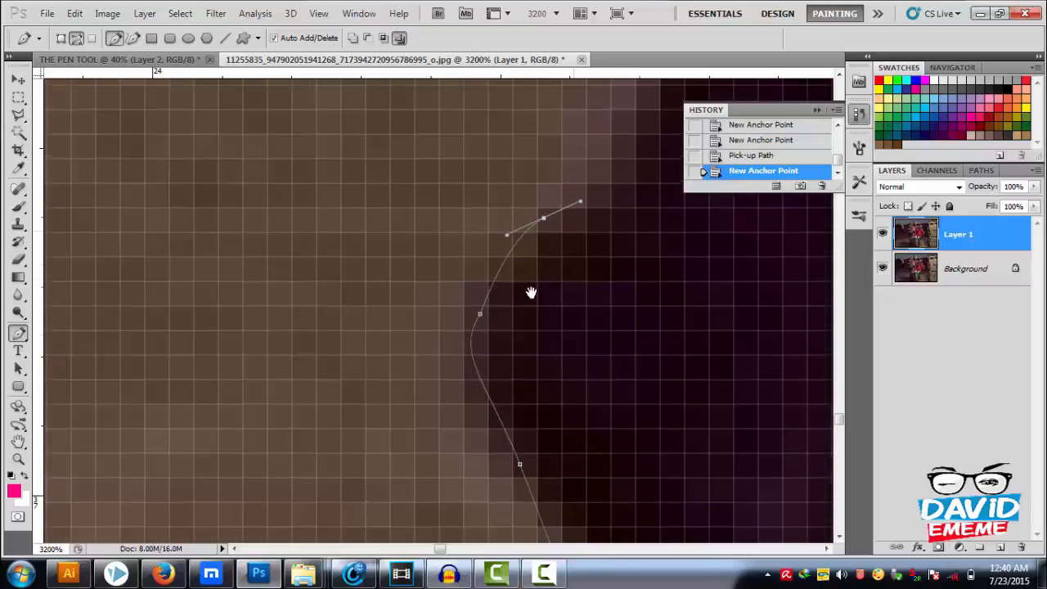
pyautogui.moveTo(530, 292); pyautogui.dragTo(374, 458)
pyautogui.moveTo(492, 280); pyautogui.dragTo(496, 241)
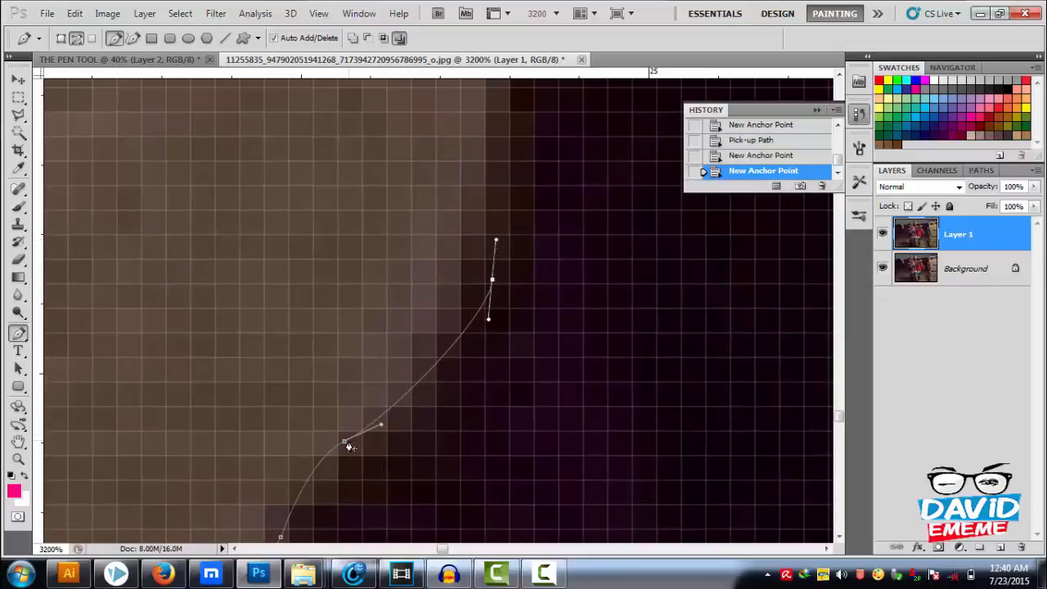
# Step: Cancel deleting the latest anchor point state, and hide and redisplay the History panel
pyautogui.click(821, 186)
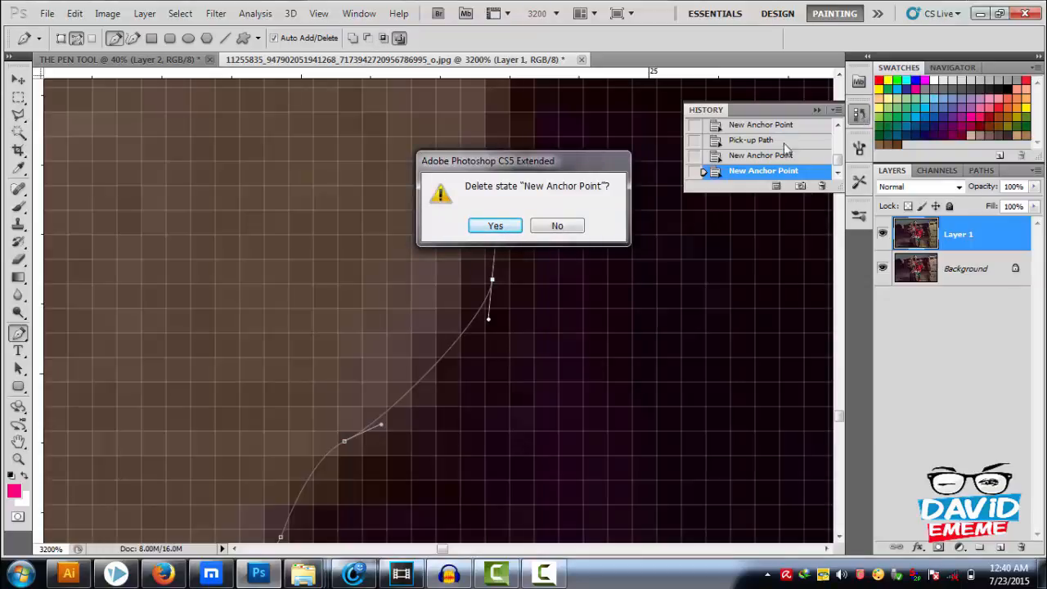
pyautogui.click(560, 232)
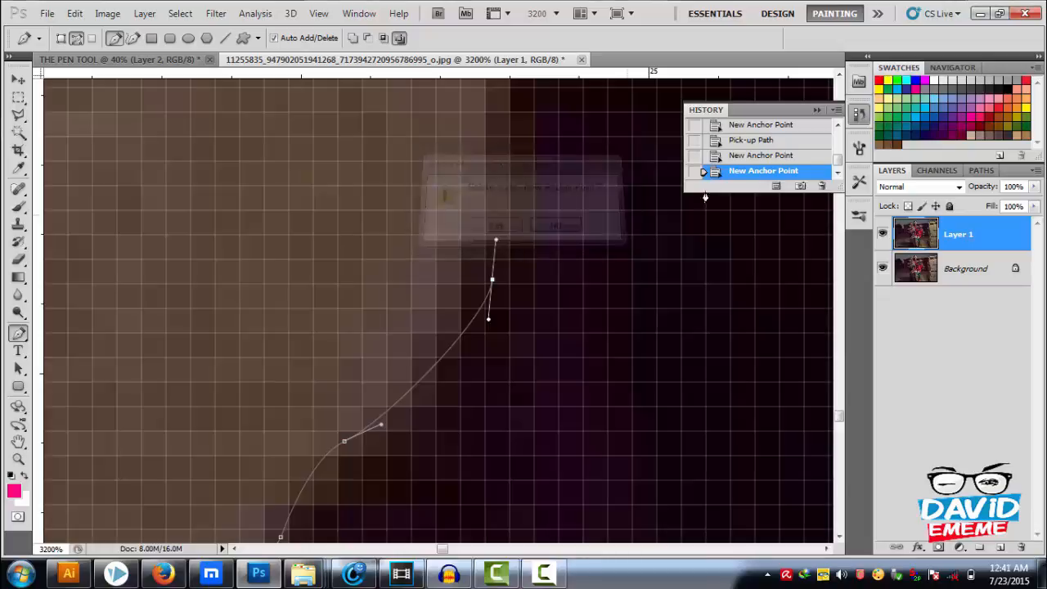
pyautogui.click(859, 116)
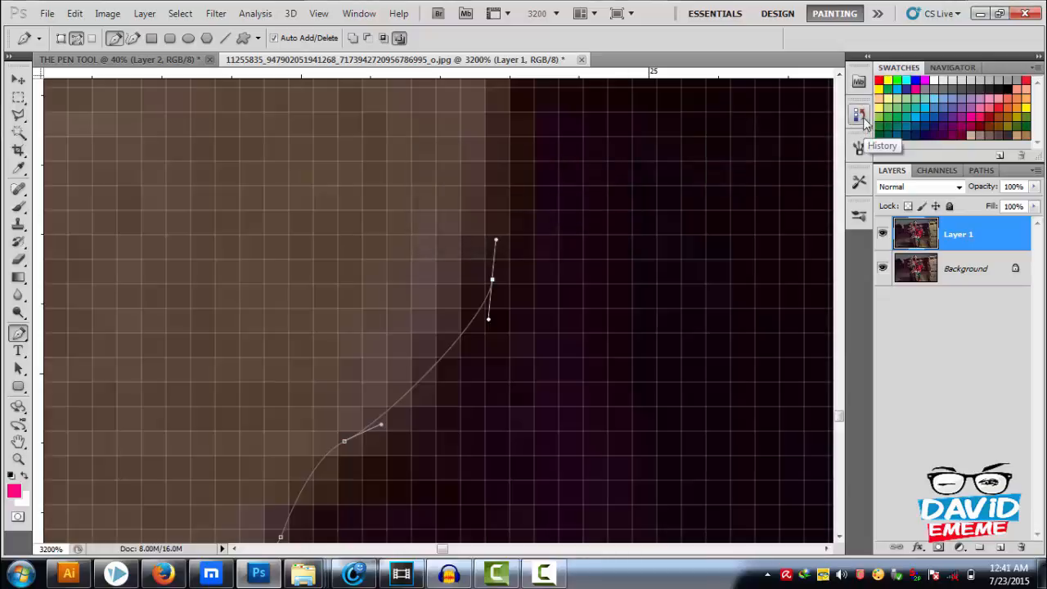
pyautogui.click(359, 14)
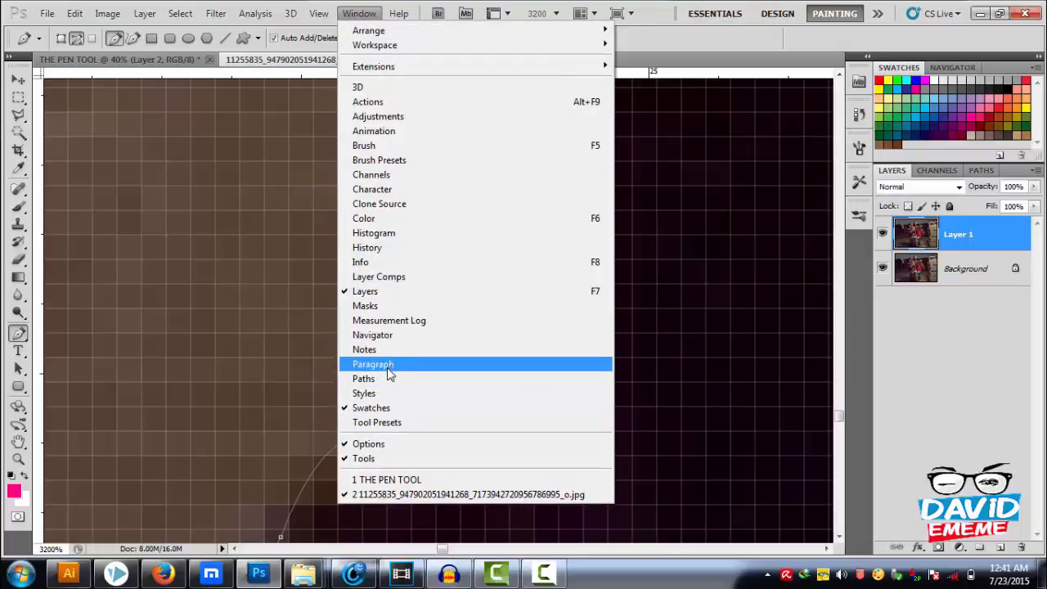
pyautogui.click(365, 248)
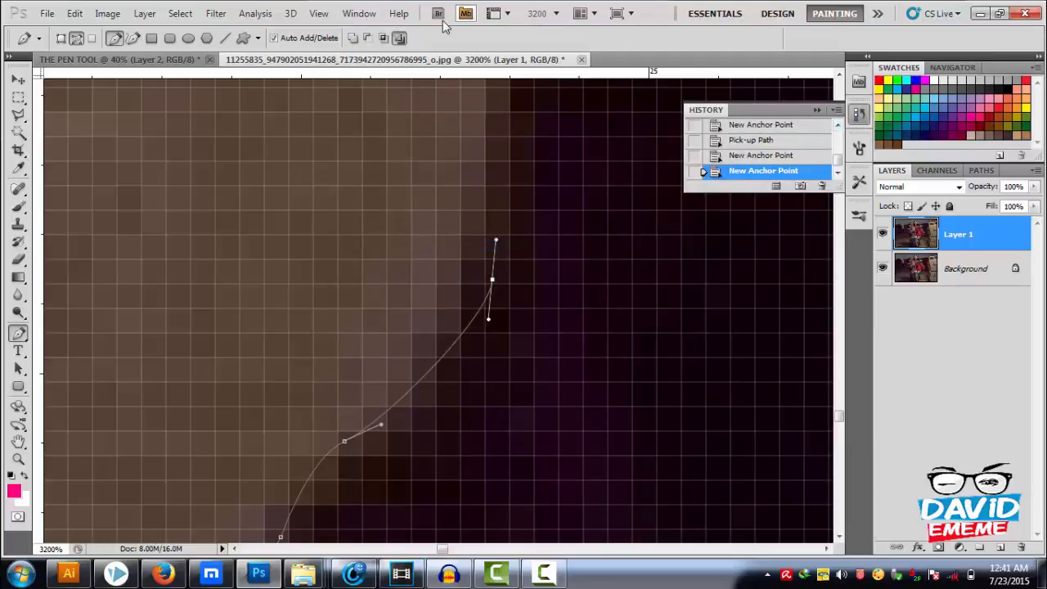
pyautogui.click(359, 13)
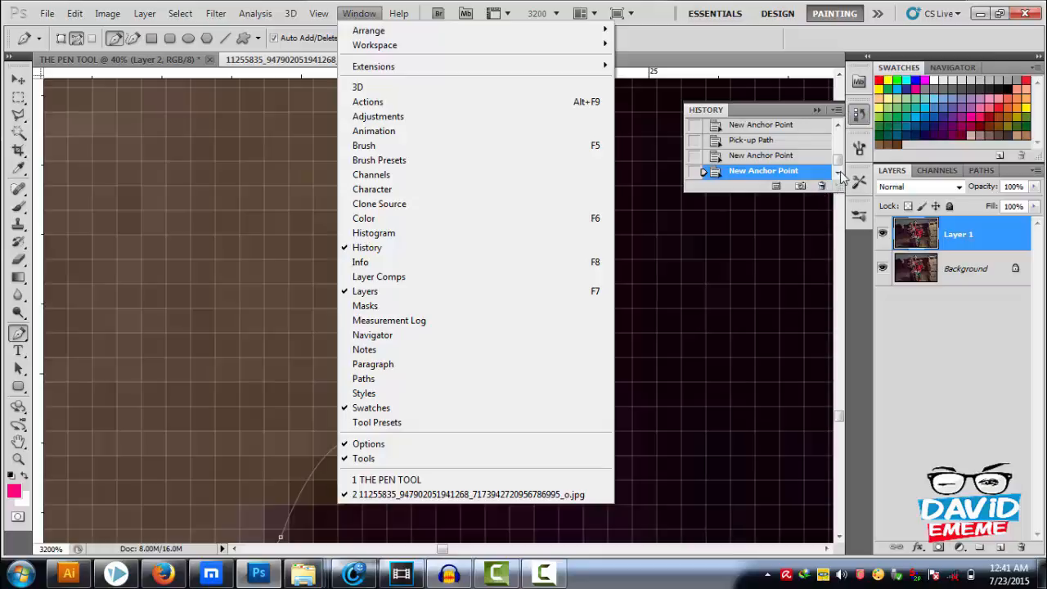
pyautogui.click(836, 174)
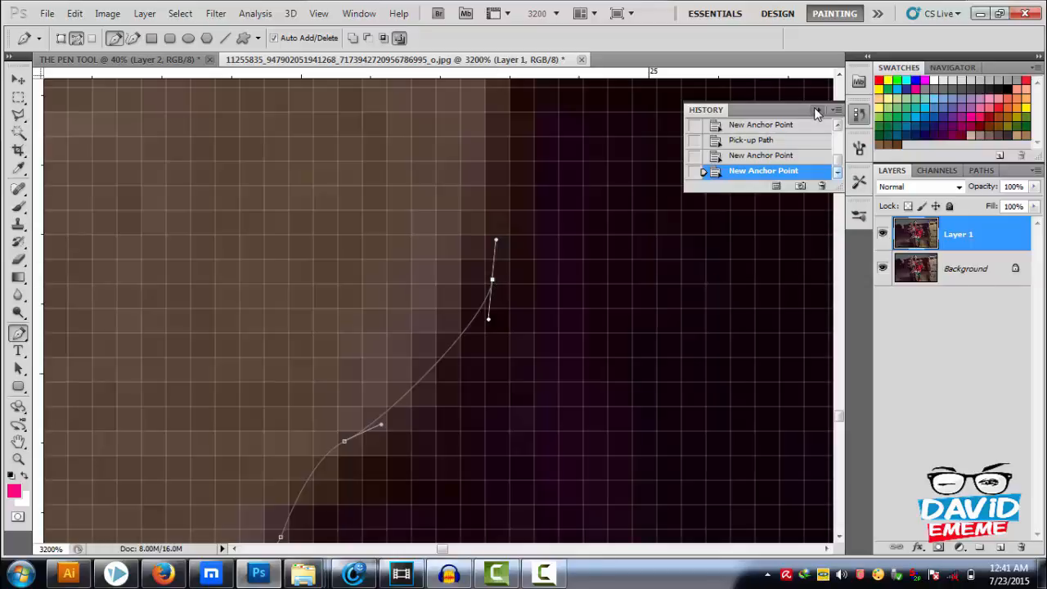
# Step: Remove the last anchor's outgoing handle and trace the trouser edge above the bulge with curved anchors around the small notch
pyautogui.click(490, 284)
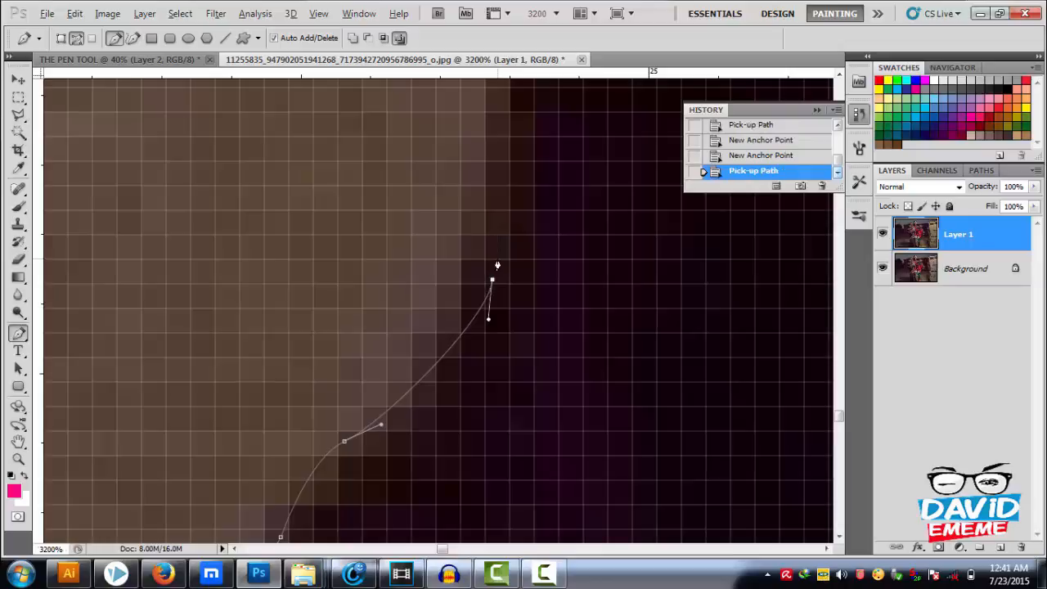
pyautogui.scroll(-8, 498, 266)
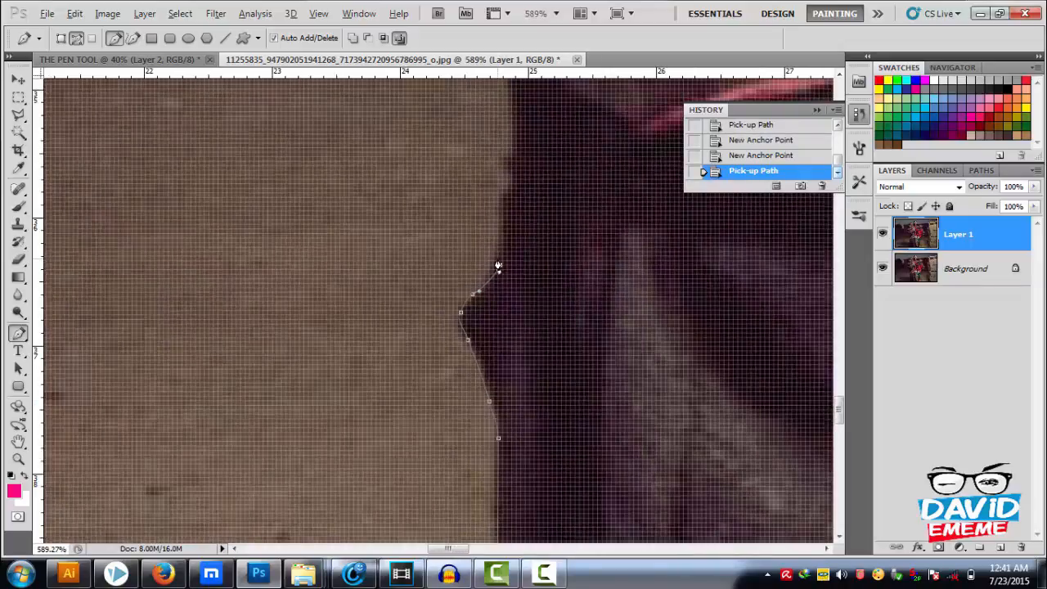
pyautogui.scroll(2, 497, 265)
pyautogui.moveTo(514, 223); pyautogui.dragTo(504, 121)
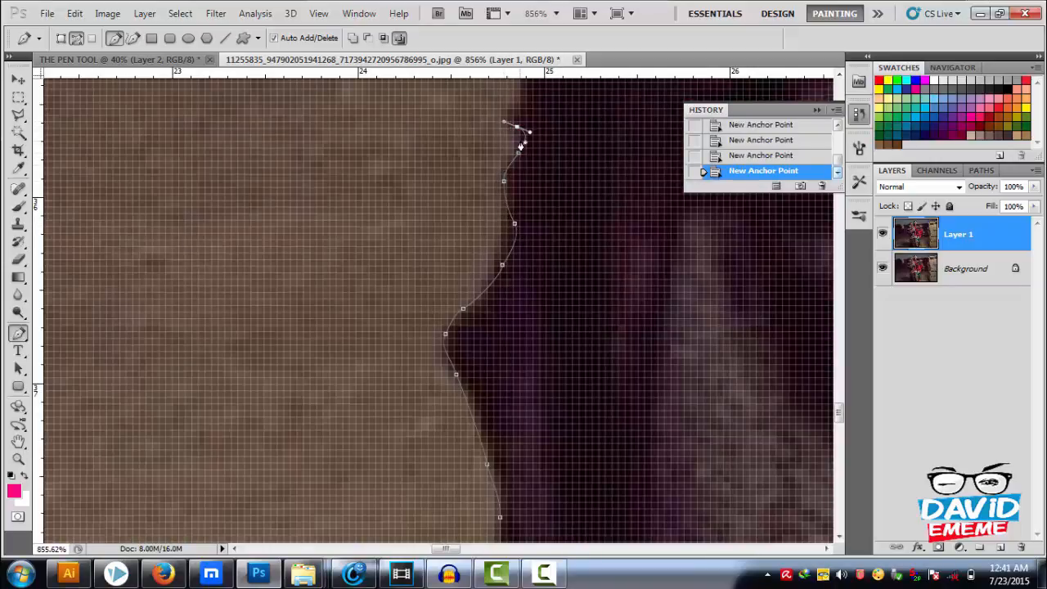
pyautogui.scroll(7, 518, 147)
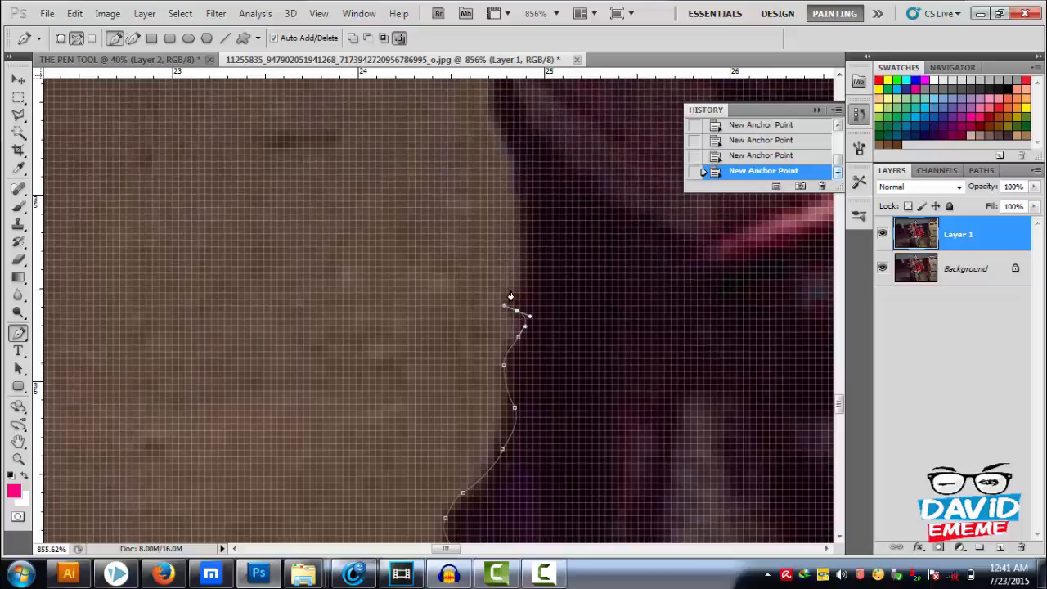
pyautogui.scroll(4, 510, 295)
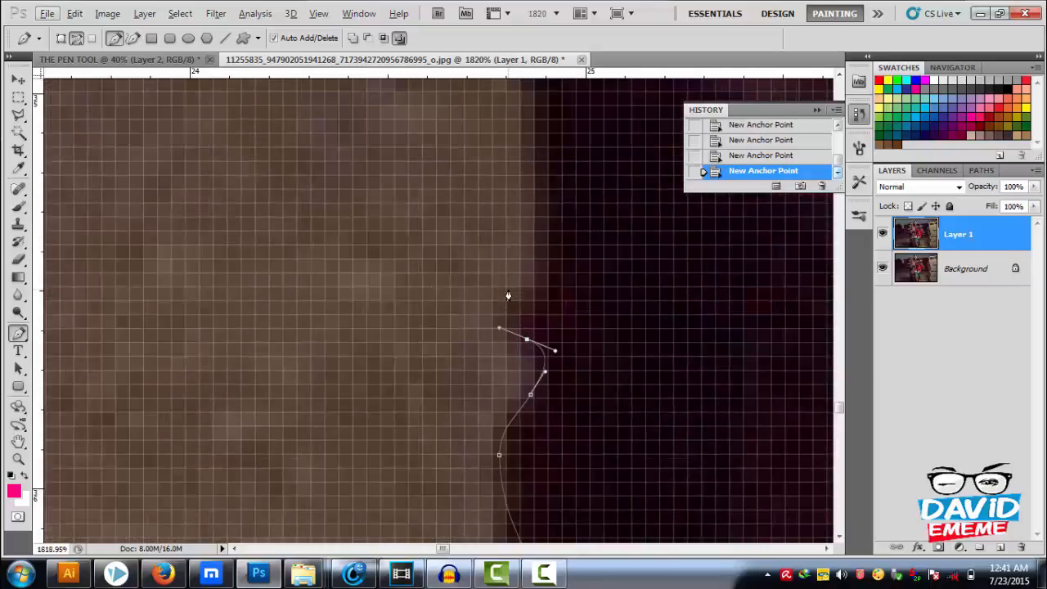
pyautogui.moveTo(518, 289); pyautogui.dragTo(570, 279)
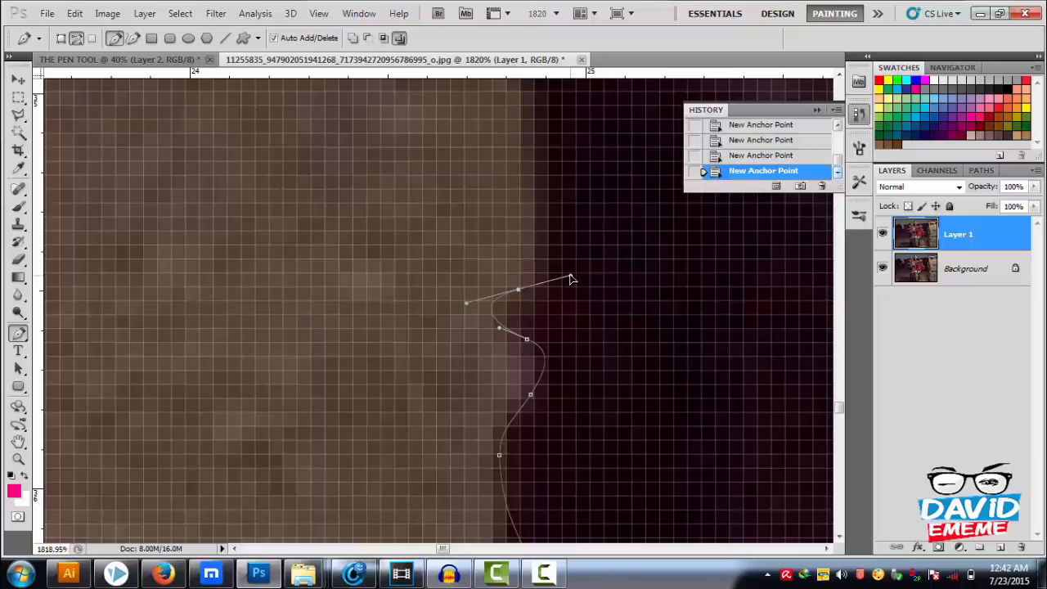
# Step: Remove the notch anchor's outgoing handle, and add a curved anchor above it that also has no outgoing handle
pyautogui.keyDown('alt'); pyautogui.click(519, 293); pyautogui.keyUp('alt')
pyautogui.moveTo(534, 206); pyautogui.dragTo(529, 128)
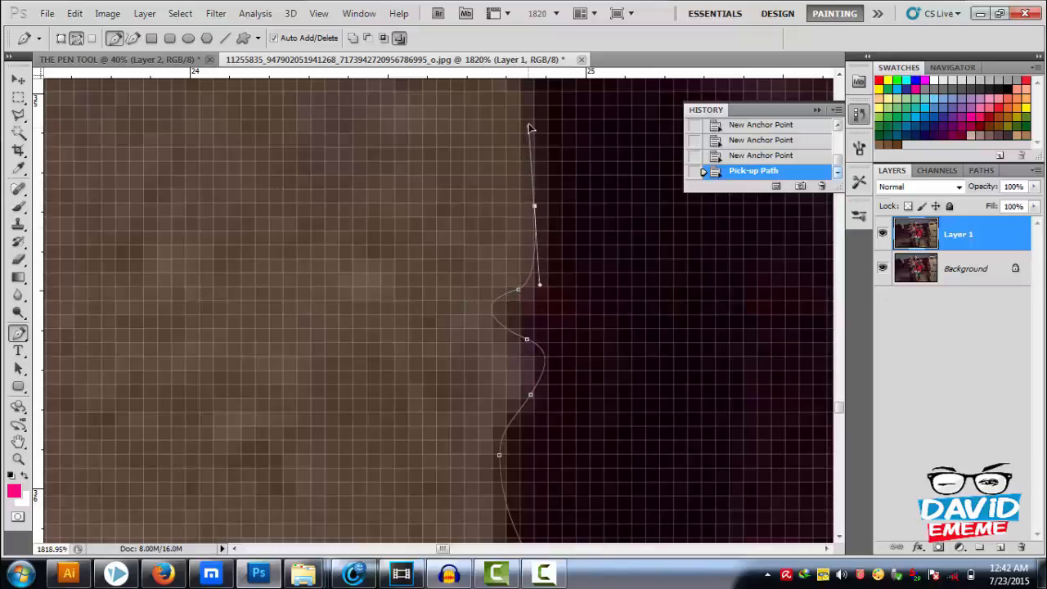
pyautogui.click(529, 127)
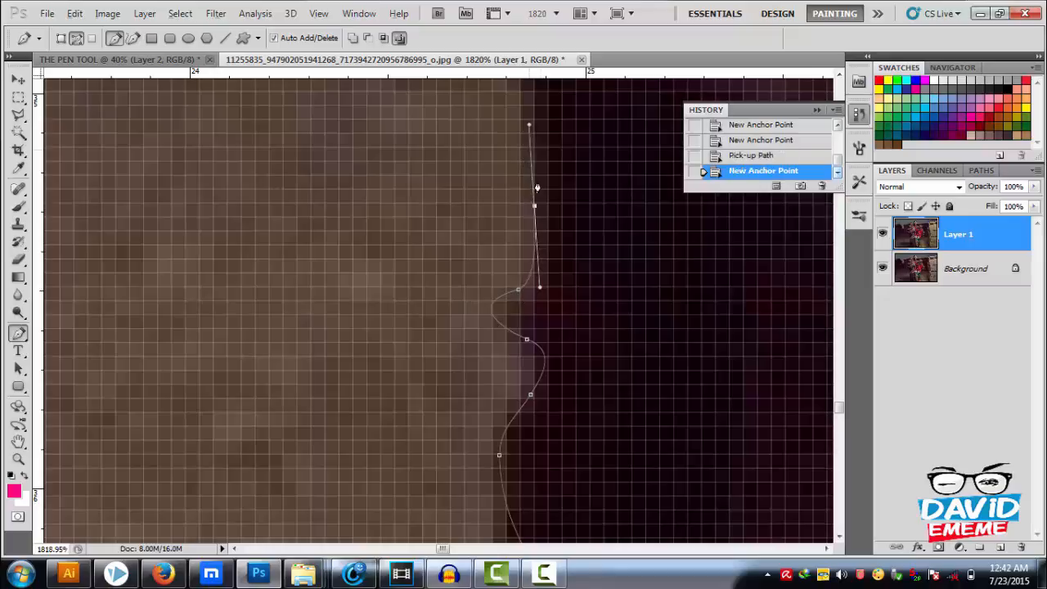
pyautogui.keyDown('alt'); pyautogui.click(535, 206); pyautogui.keyUp('alt')
# Step: Extend the path up to the leftmost boy's shirt hem with several closely spaced anchors
pyautogui.moveTo(558, 164); pyautogui.dragTo(534, 441)
pyautogui.click(492, 369)
pyautogui.click(495, 287)
pyautogui.click(466, 214)
pyautogui.click(449, 162)
pyautogui.moveTo(436, 113); pyautogui.dragTo(439, 91)
# Step: Trace the outer edge of the lower striped shirt with a run of slightly curved anchors
pyautogui.moveTo(482, 125); pyautogui.dragTo(430, 583)
pyautogui.moveTo(414, 444); pyautogui.dragTo(408, 368)
pyautogui.moveTo(372, 264); pyautogui.dragTo(371, 254)
pyautogui.moveTo(347, 161)
pyautogui.mouseDown()
pyautogui.moveTo(334, 140)
pyautogui.moveTo(341, 145)
pyautogui.mouseUp()
pyautogui.moveTo(395, 173); pyautogui.dragTo(441, 537)
pyautogui.moveTo(363, 433); pyautogui.dragTo(350, 391)
pyautogui.moveTo(330, 252); pyautogui.dragTo(327, 226)
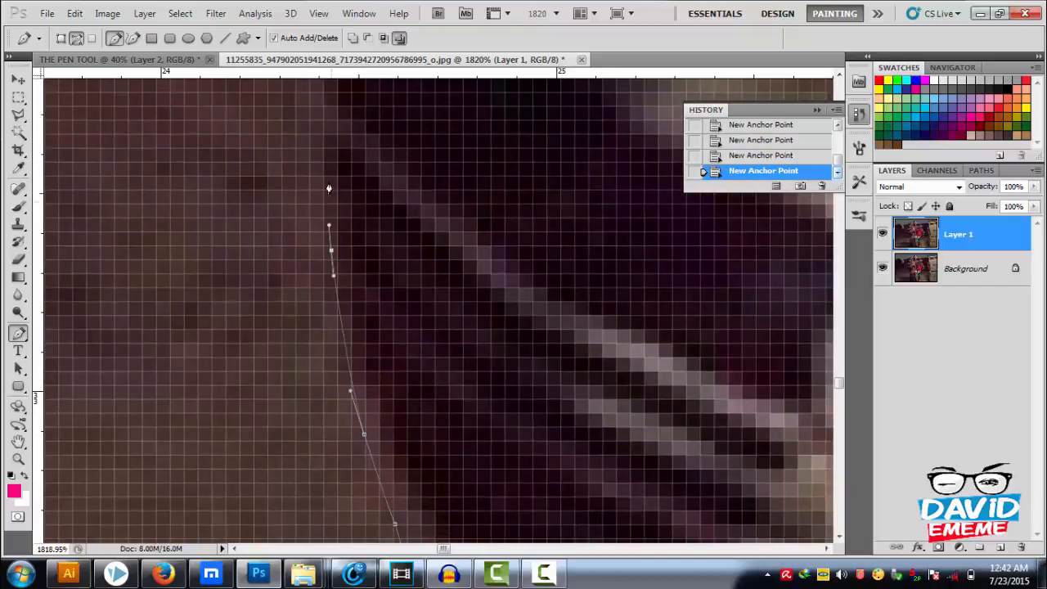
# Step: Add a curved anchor at the corner of the dark shirt fold and remove its outgoing handle
pyautogui.scroll(-6, 325, 168)
pyautogui.moveTo(331, 160); pyautogui.dragTo(335, 281)
pyautogui.keyDown('alt'); pyautogui.click(329, 311); pyautogui.keyUp('alt')
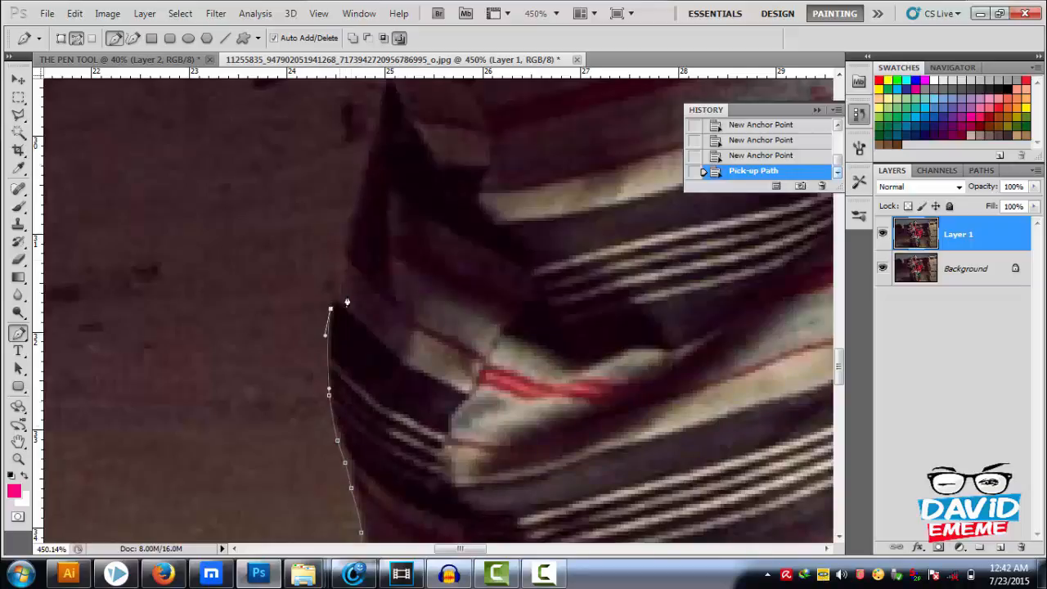
# Step: Add a long-handled curved anchor farther up the shirt fold's outer edge and remove its outgoing handle
pyautogui.click(368, 153)
pyautogui.moveTo(368, 153); pyautogui.dragTo(402, 192)
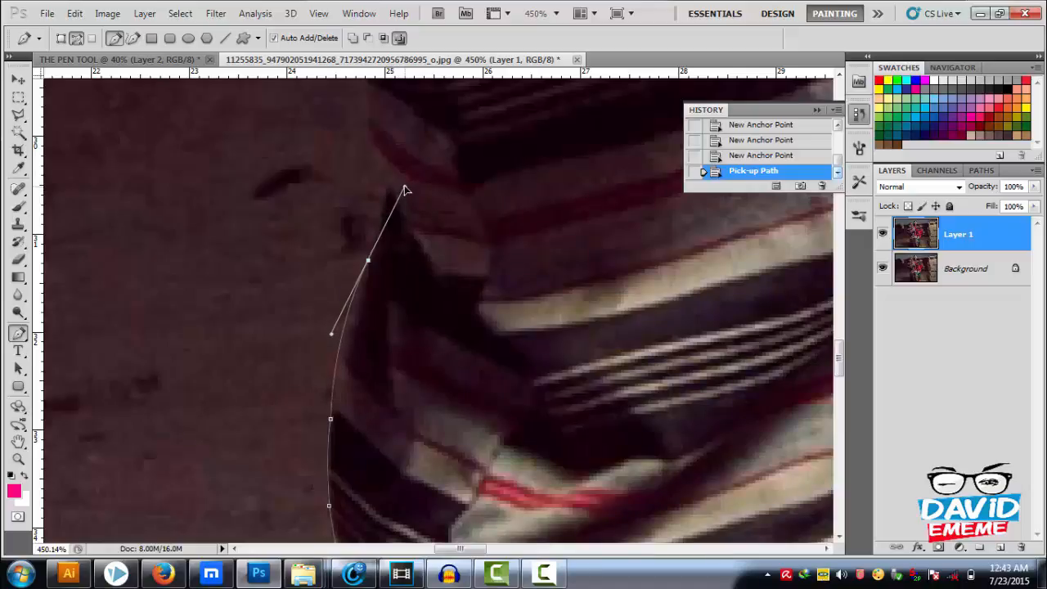
pyautogui.click(403, 189)
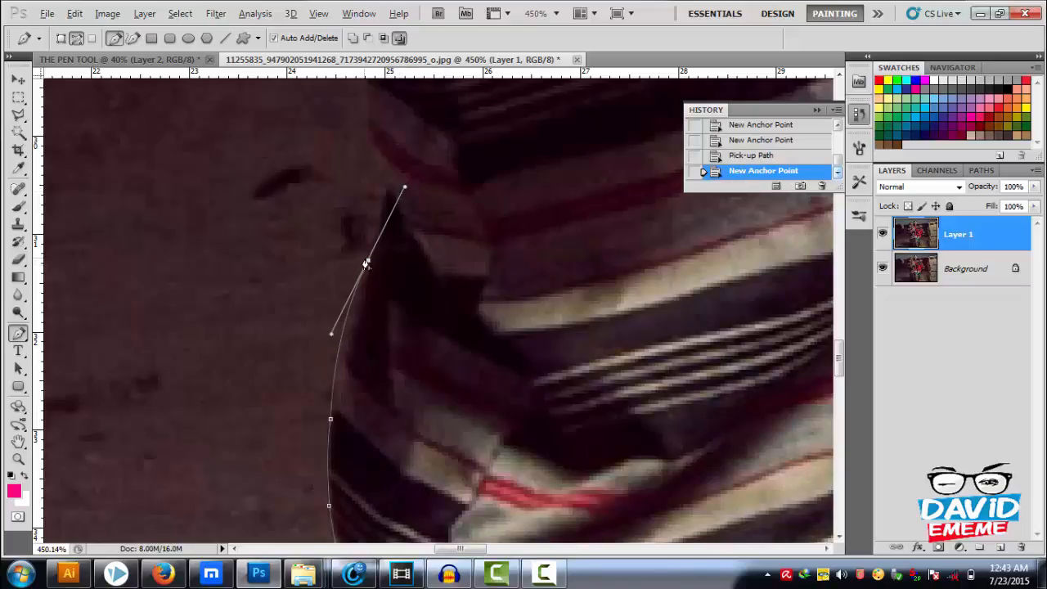
pyautogui.click(368, 264)
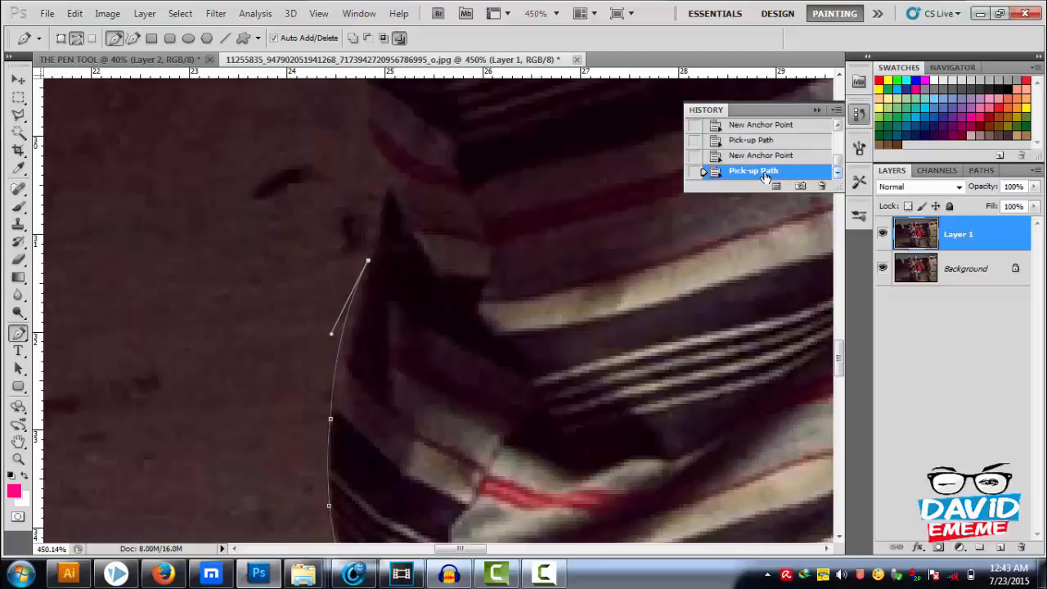
# Step: Extend the path up the striped shirt's outer edge above the dark fold with closely spaced anchors
pyautogui.scroll(3, 334, 293)
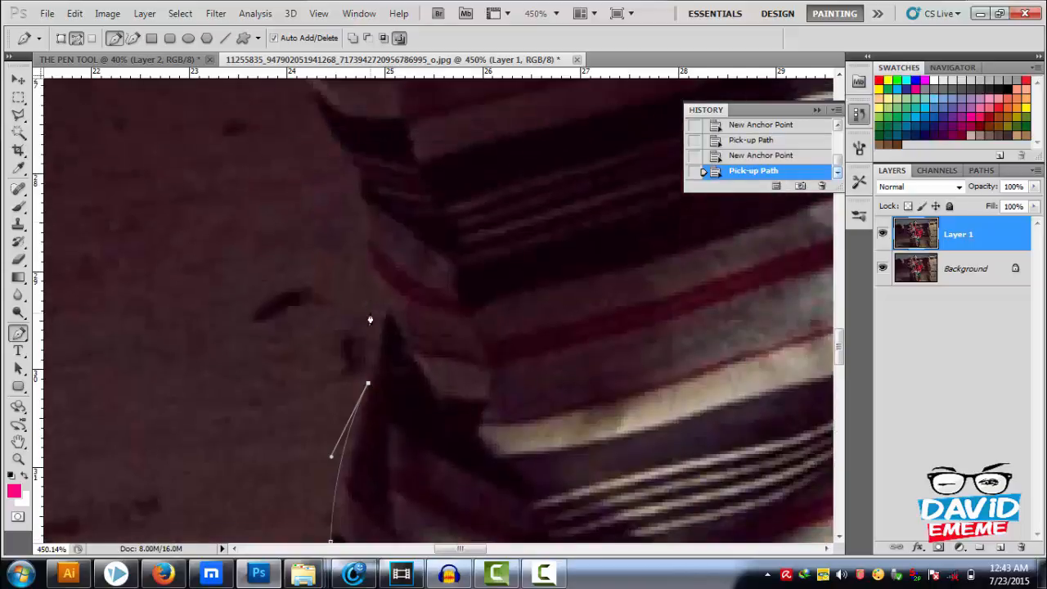
pyautogui.click(378, 342)
pyautogui.click(386, 313)
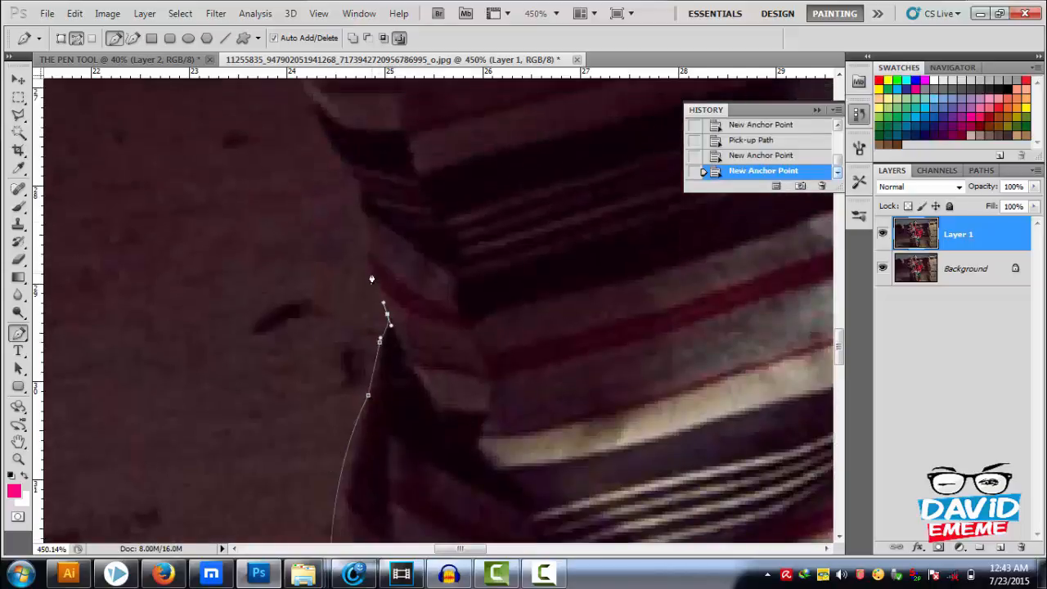
pyautogui.click(364, 256)
pyautogui.click(361, 217)
pyautogui.click(357, 183)
pyautogui.click(333, 146)
# Step: Trace the underside of the sleeve around the boy's raised elbow with a run of slightly curved anchors
pyautogui.moveTo(388, 129); pyautogui.dragTo(506, 468)
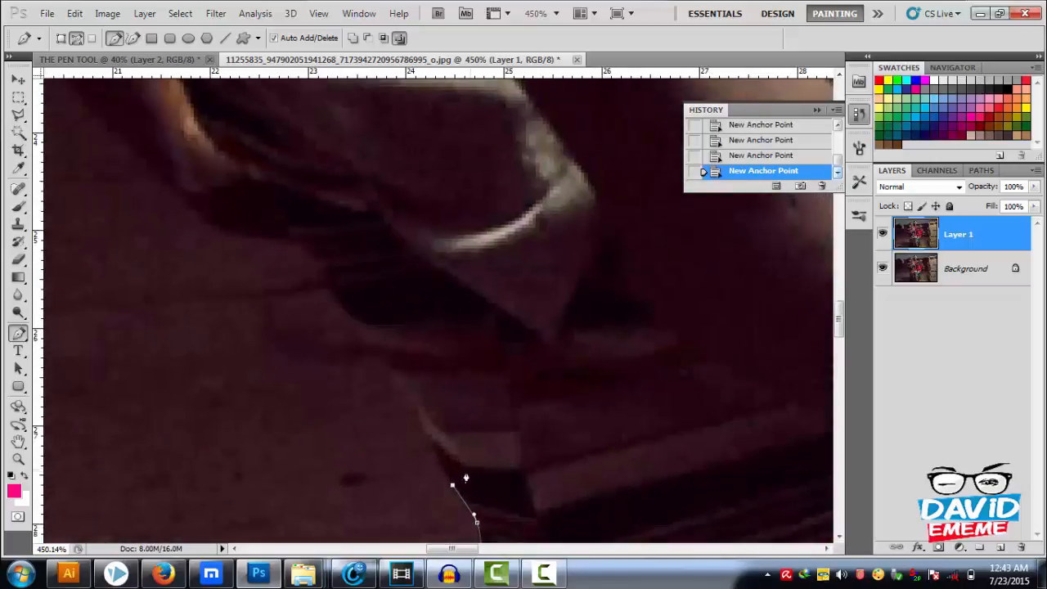
pyautogui.click(425, 434)
pyautogui.click(385, 369)
pyautogui.moveTo(349, 316); pyautogui.dragTo(338, 299)
pyautogui.moveTo(301, 244); pyautogui.dragTo(327, 440)
# Step: Continue the path up the outer sleeve and around the protruding cuff folds to the base of the mango
pyautogui.moveTo(285, 404); pyautogui.dragTo(272, 385)
pyautogui.moveTo(237, 309); pyautogui.dragTo(243, 290)
pyautogui.moveTo(262, 226); pyautogui.dragTo(300, 161)
pyautogui.moveTo(303, 246); pyautogui.dragTo(311, 452)
pyautogui.moveTo(311, 414); pyautogui.dragTo(312, 197)
pyautogui.click(295, 287)
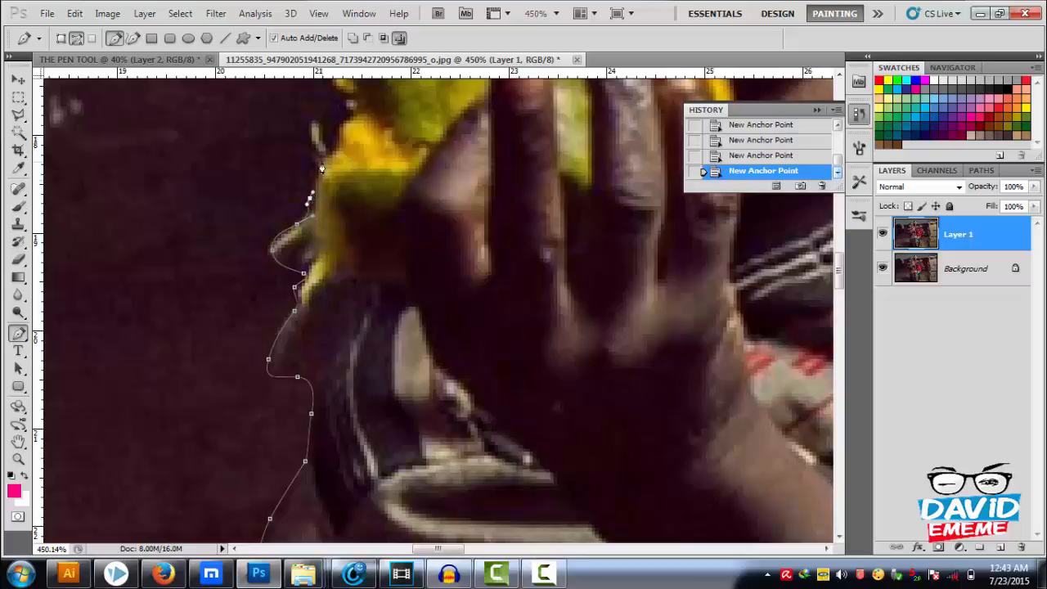
# Step: Trace the mango's ragged outer edge up to its top with curved anchors, removing the outgoing handle where the edge straightens
pyautogui.moveTo(323, 160); pyautogui.dragTo(391, 465)
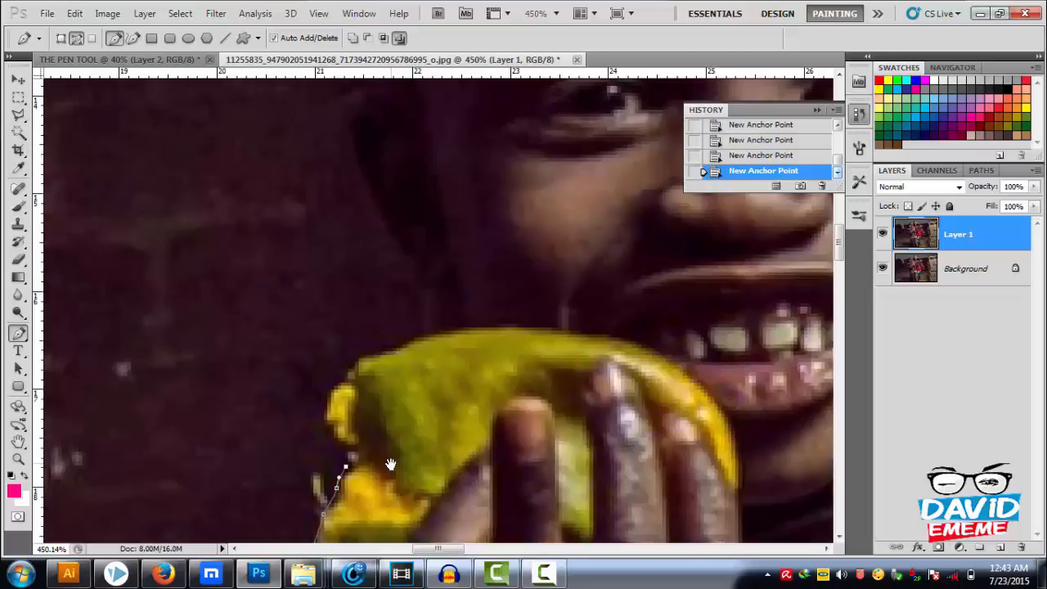
pyautogui.click(338, 437)
pyautogui.moveTo(323, 399); pyautogui.dragTo(338, 374)
pyautogui.moveTo(354, 362); pyautogui.dragTo(409, 333)
pyautogui.click(388, 348)
pyautogui.click(388, 350)
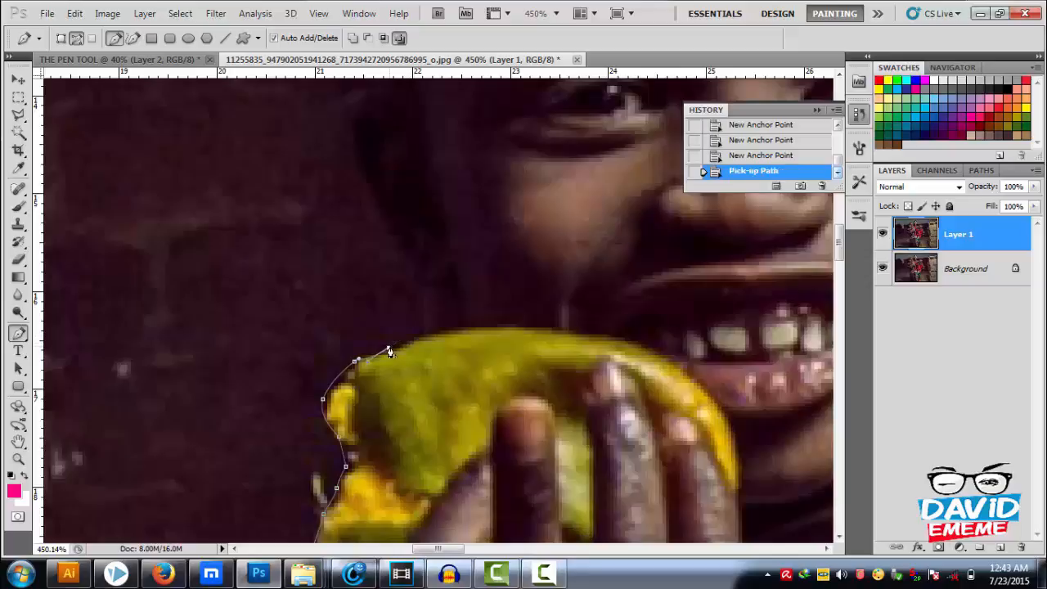
pyautogui.click(417, 336)
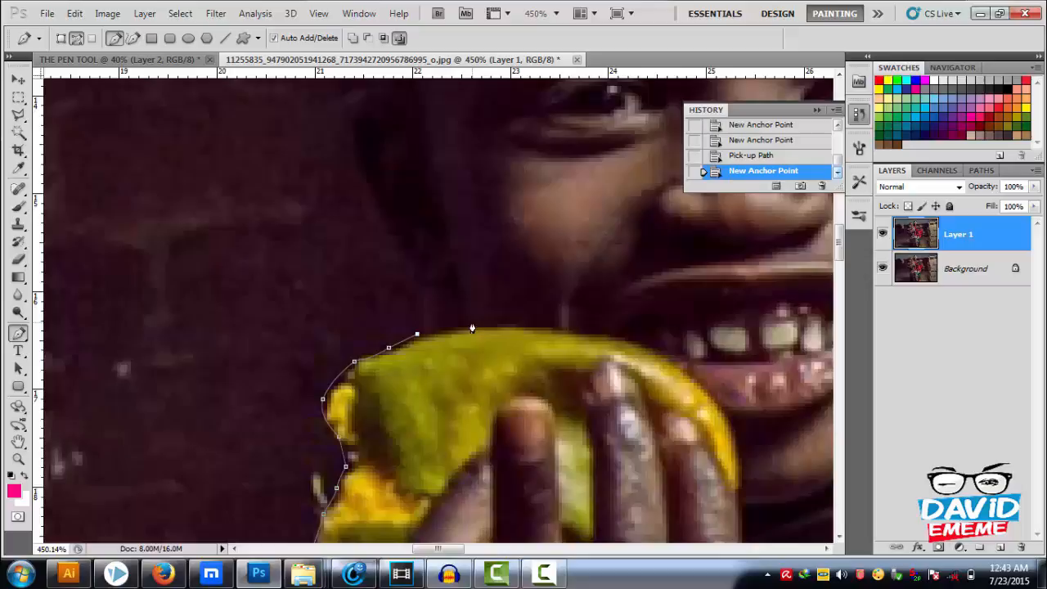
# Step: Carry the path from the mango's top to the base of the ear and remove the last anchor's outgoing handle
pyautogui.scroll(-4, 473, 328)
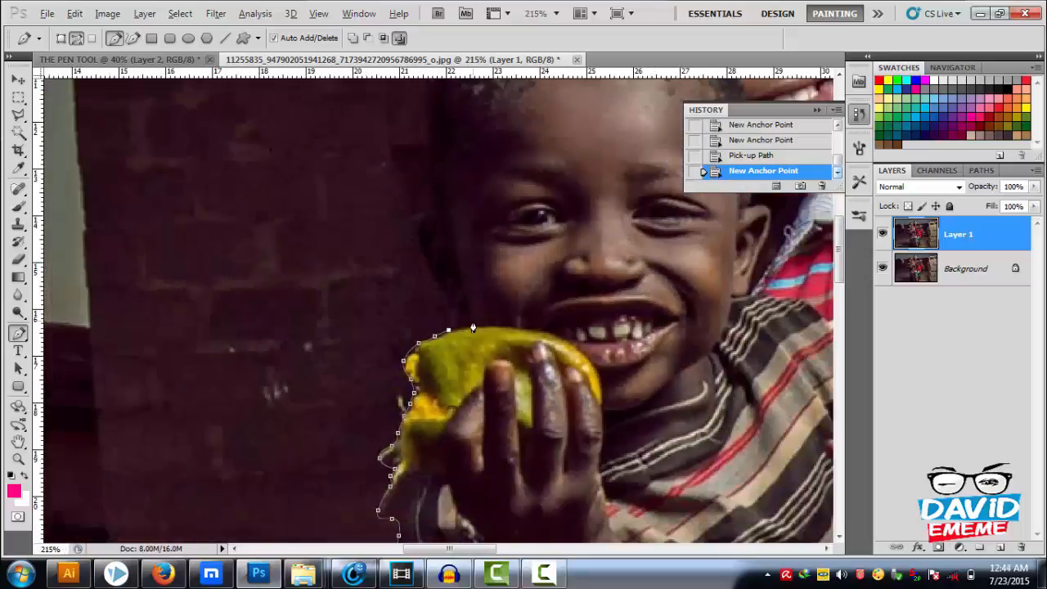
pyautogui.scroll(5, 472, 328)
pyautogui.click(476, 335)
pyautogui.click(462, 283)
pyautogui.moveTo(425, 289); pyautogui.dragTo(411, 277)
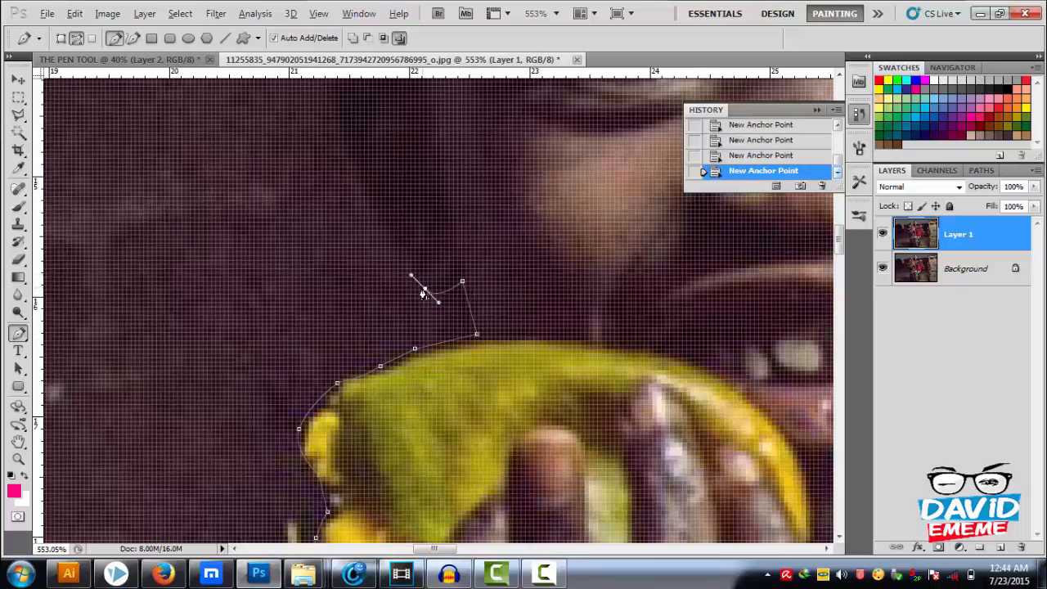
pyautogui.keyDown('alt'); pyautogui.click(424, 290); pyautogui.keyUp('alt')
# Step: Trace the outer edge of the ear upward with a long curved anchor and remove its outgoing handle
pyautogui.moveTo(428, 227); pyautogui.dragTo(509, 376)
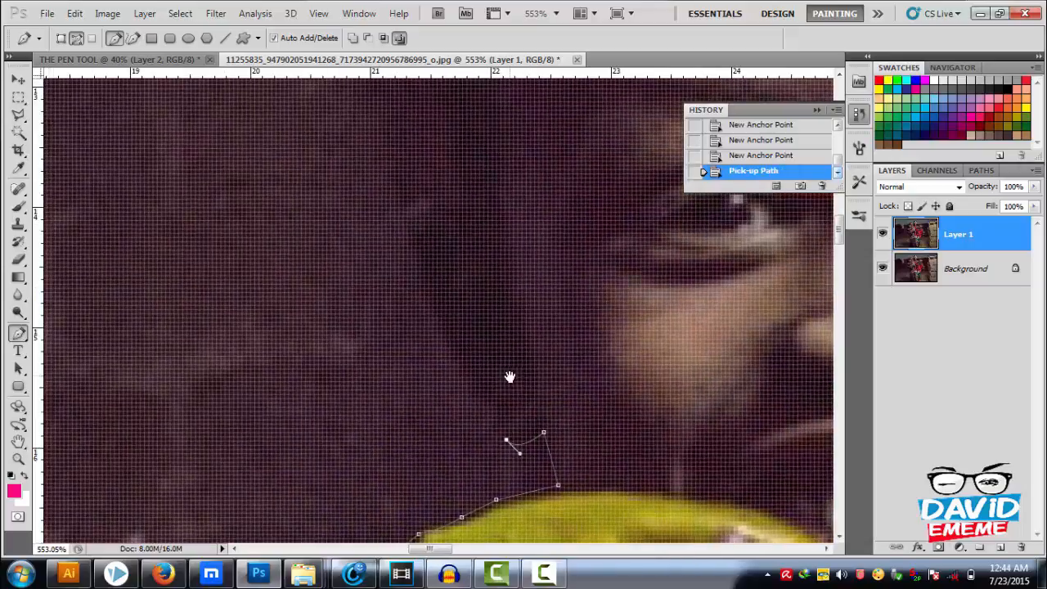
pyautogui.click(457, 377)
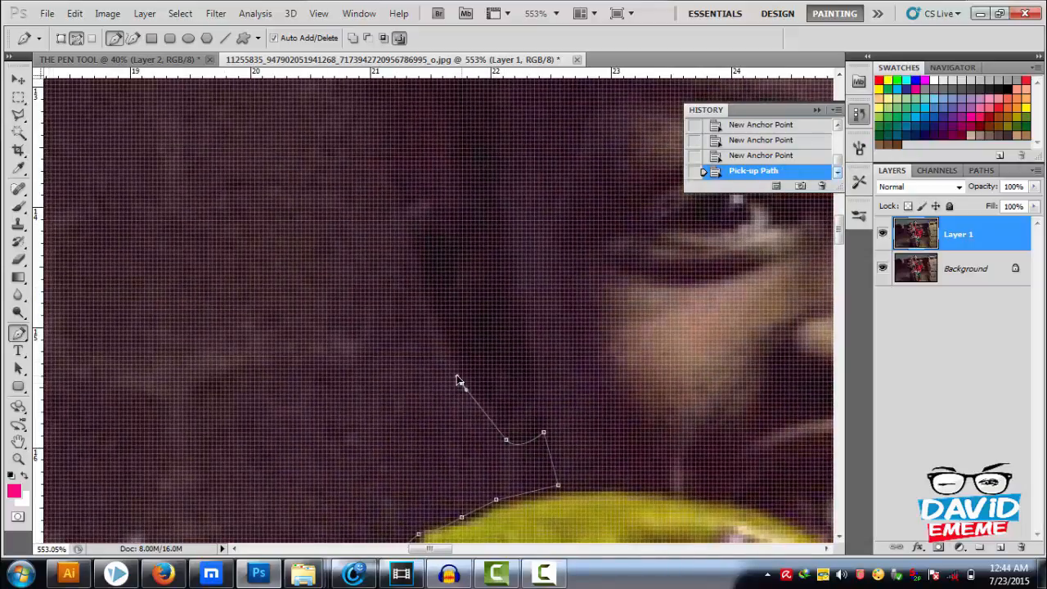
pyautogui.moveTo(398, 226); pyautogui.dragTo(402, 174)
pyautogui.click(398, 223)
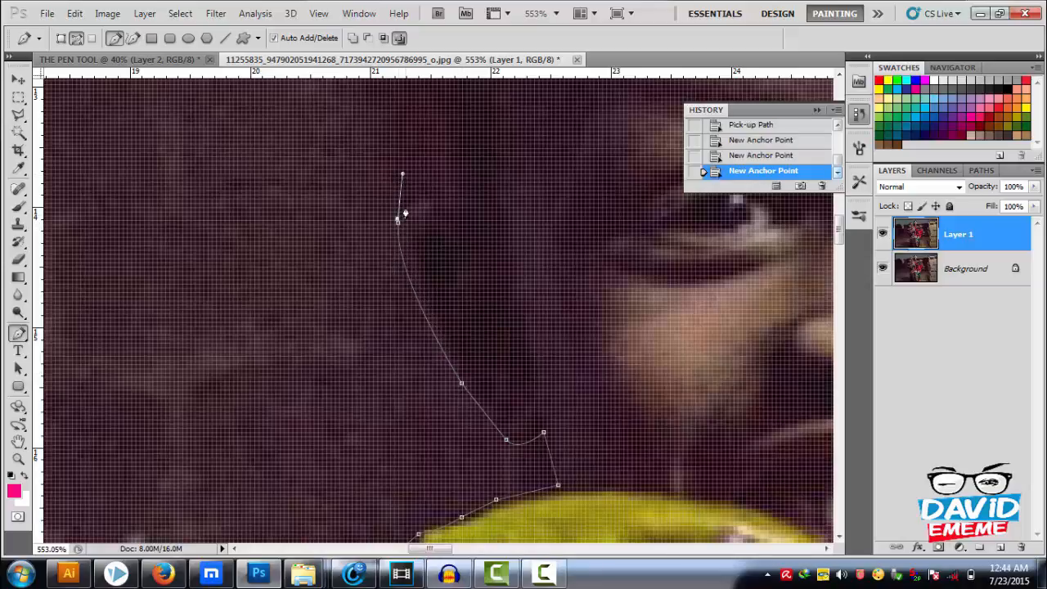
pyautogui.hotkey('ctrl', 'z')
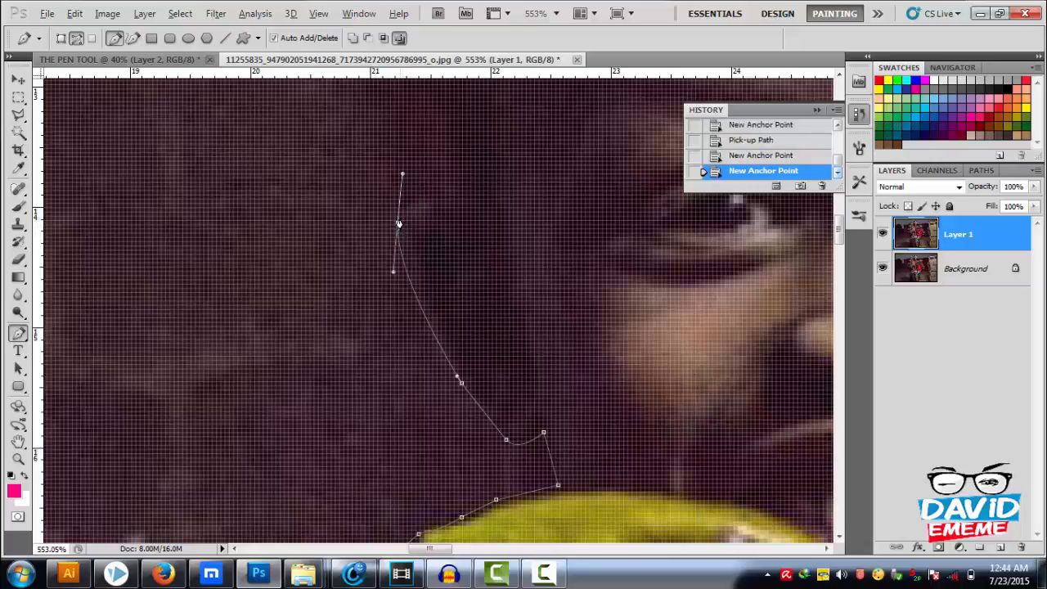
pyautogui.click(397, 225)
pyautogui.click(397, 222)
# Step: Curve the path over the top of the ear to the side of the head and remove the outgoing handle
pyautogui.scroll(-4, 409, 206)
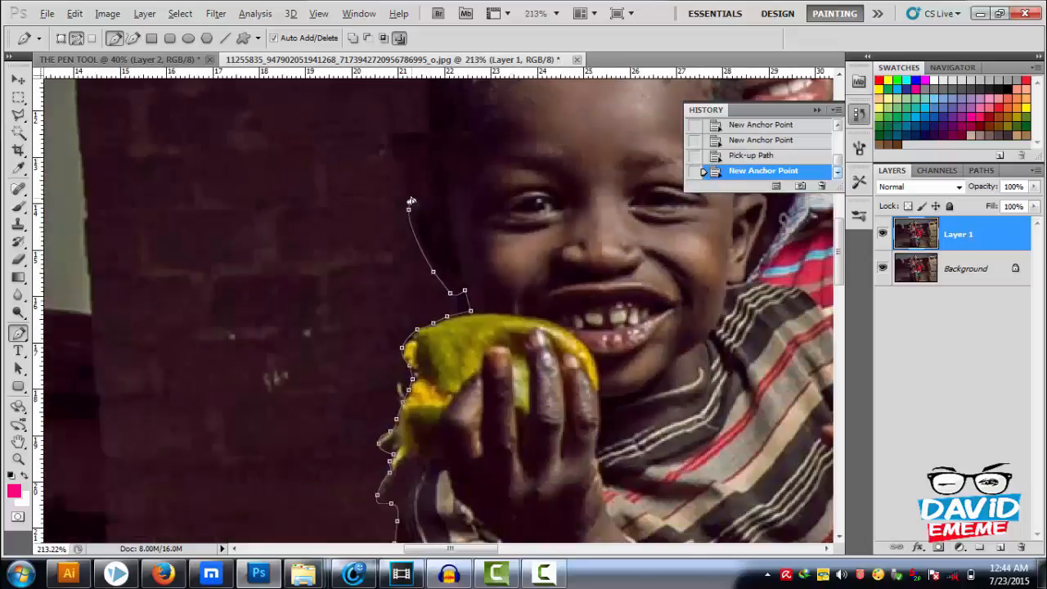
pyautogui.scroll(4, 431, 196)
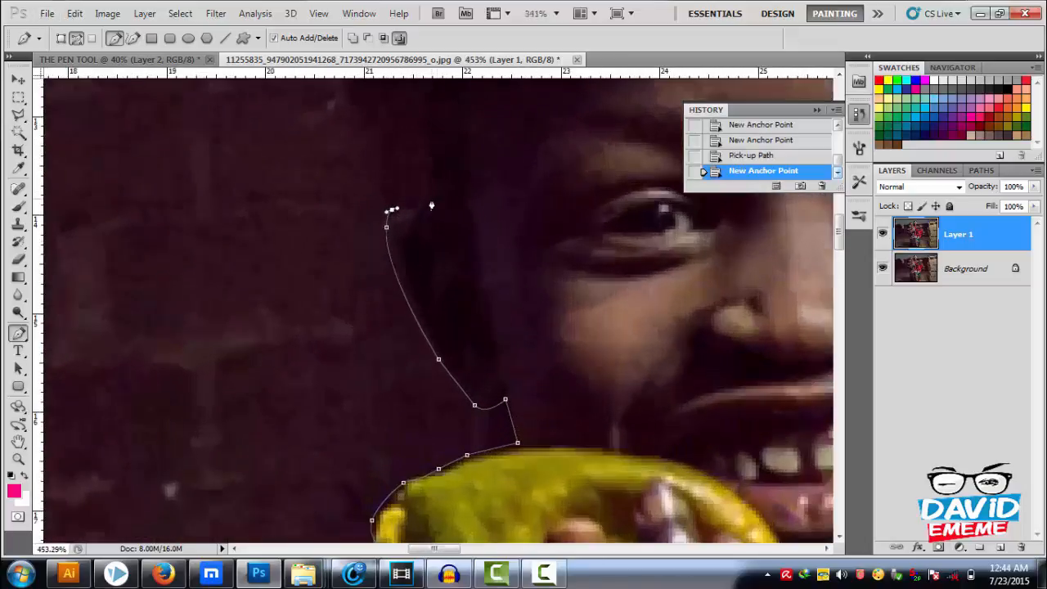
pyautogui.moveTo(431, 204); pyautogui.dragTo(431, 166)
pyautogui.keyDown('alt'); pyautogui.click(431, 203); pyautogui.keyUp('alt')
# Step: Trace the side of the boy's head from the ear up to the hairline
pyautogui.moveTo(423, 126); pyautogui.dragTo(437, 411)
pyautogui.press('space')
pyautogui.moveTo(416, 359); pyautogui.dragTo(416, 250)
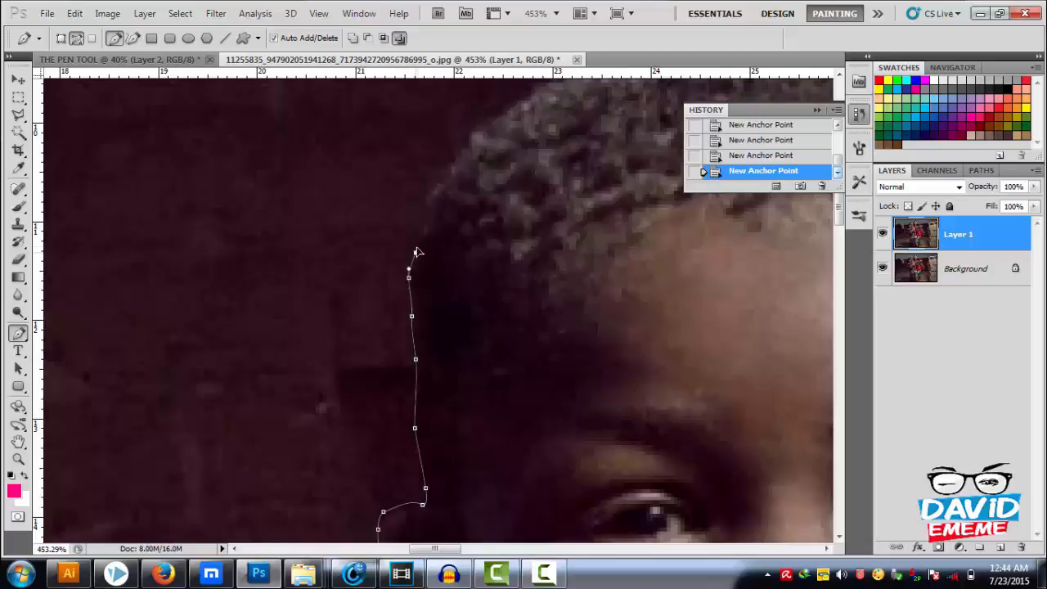
# Step: Trace over the crown of the boy's hair with closely spaced, slightly curved anchors
pyautogui.moveTo(427, 209); pyautogui.dragTo(503, 110)
pyautogui.press('space')
pyautogui.moveTo(582, 141); pyautogui.dragTo(440, 344)
pyautogui.moveTo(376, 303); pyautogui.dragTo(745, 264)
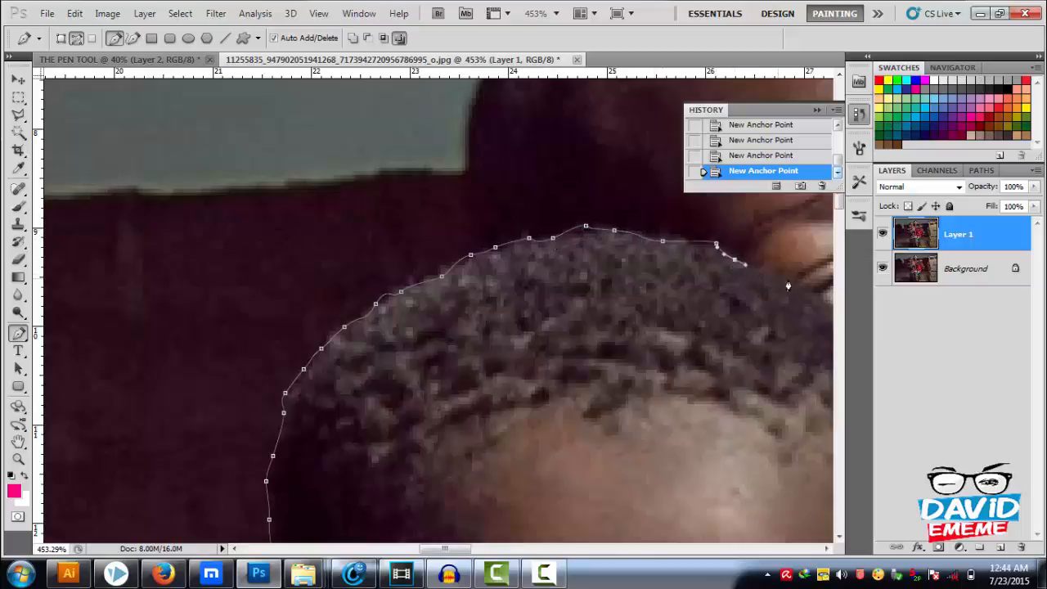
# Step: Trace the hair edge in front of the second boy's face down toward the other ear
pyautogui.moveTo(467, 280); pyautogui.dragTo(295, 263)
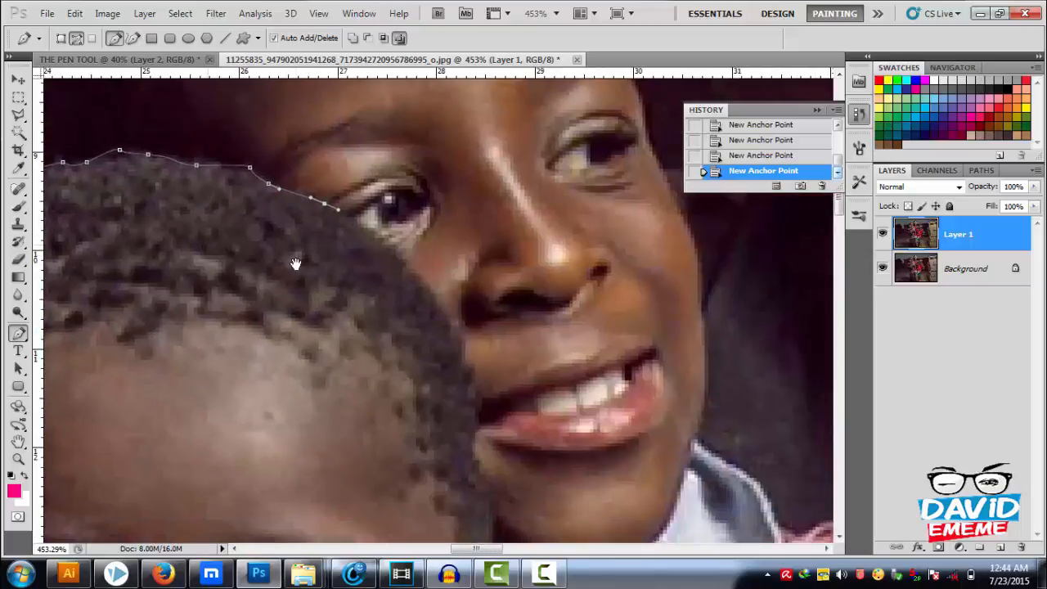
pyautogui.moveTo(361, 227); pyautogui.dragTo(379, 238)
pyautogui.moveTo(440, 308); pyautogui.dragTo(448, 319)
pyautogui.moveTo(466, 362); pyautogui.dragTo(481, 468)
pyautogui.moveTo(488, 511); pyautogui.dragTo(507, 308)
# Step: Trace around the other ear down to the shirt collar, removing outgoing handles at its curved anchors
pyautogui.moveTo(500, 350); pyautogui.dragTo(539, 444)
pyautogui.keyDown('alt'); pyautogui.click(545, 409); pyautogui.keyUp('alt')
pyautogui.scroll(-3, 515, 360)
pyautogui.moveTo(525, 344); pyautogui.dragTo(499, 435)
pyautogui.keyDown('alt'); pyautogui.click(525, 345); pyautogui.keyUp('alt')
pyautogui.click(499, 434)
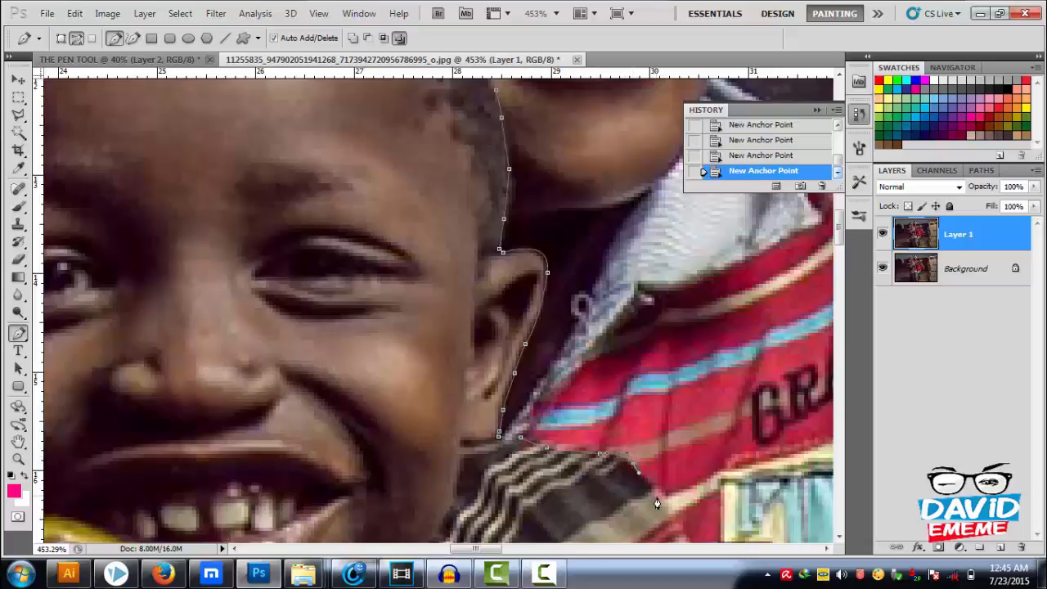
# Step: Trace the striped shirt's shoulder edge down past the lettered red shirt to the boy's other hand
pyautogui.moveTo(672, 516); pyautogui.dragTo(491, 261)
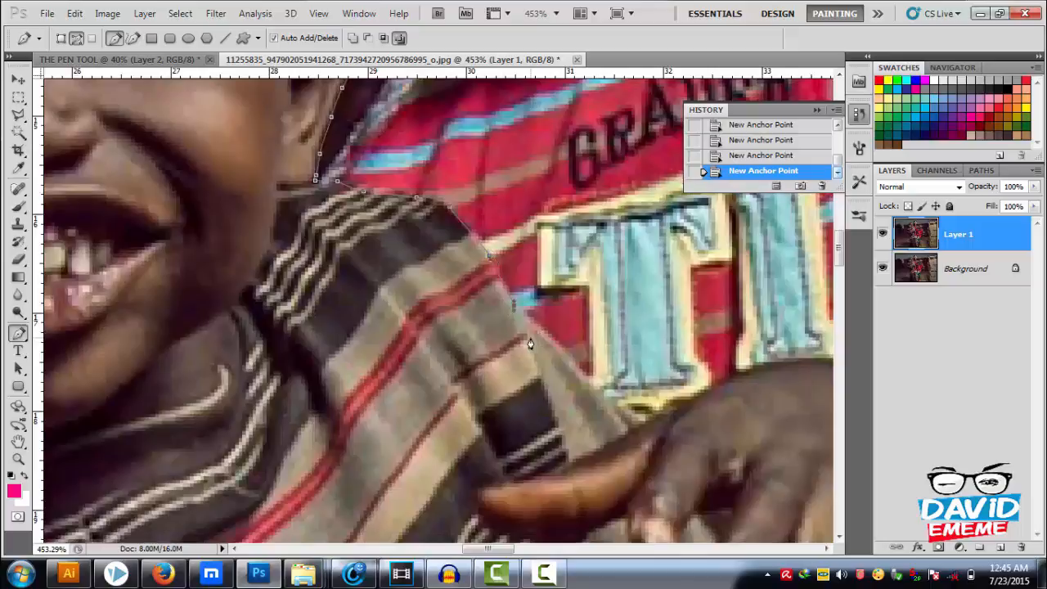
pyautogui.scroll(-8, 530, 343)
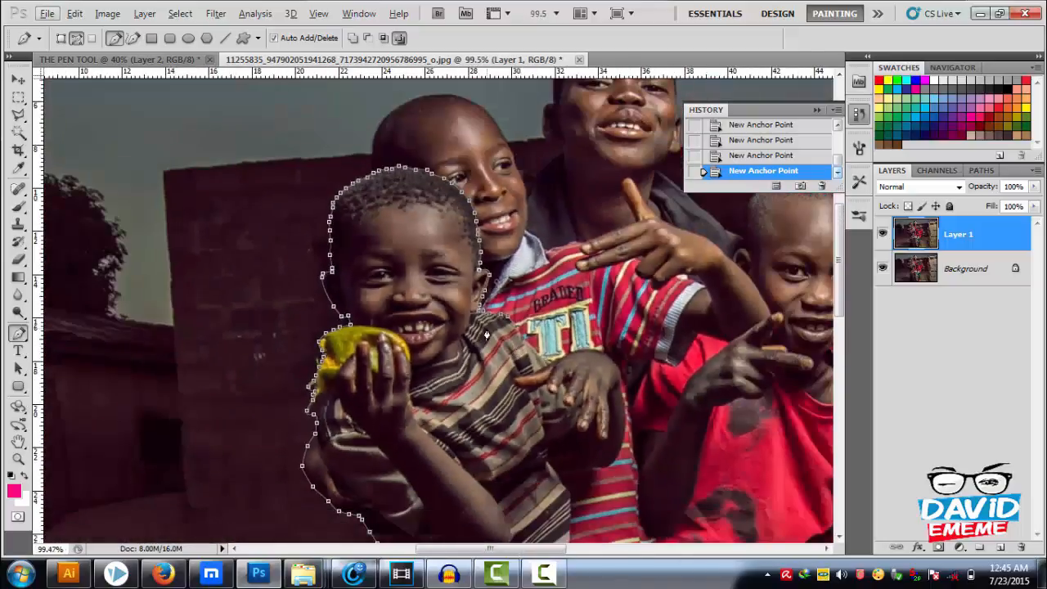
pyautogui.scroll(-6, 486, 334)
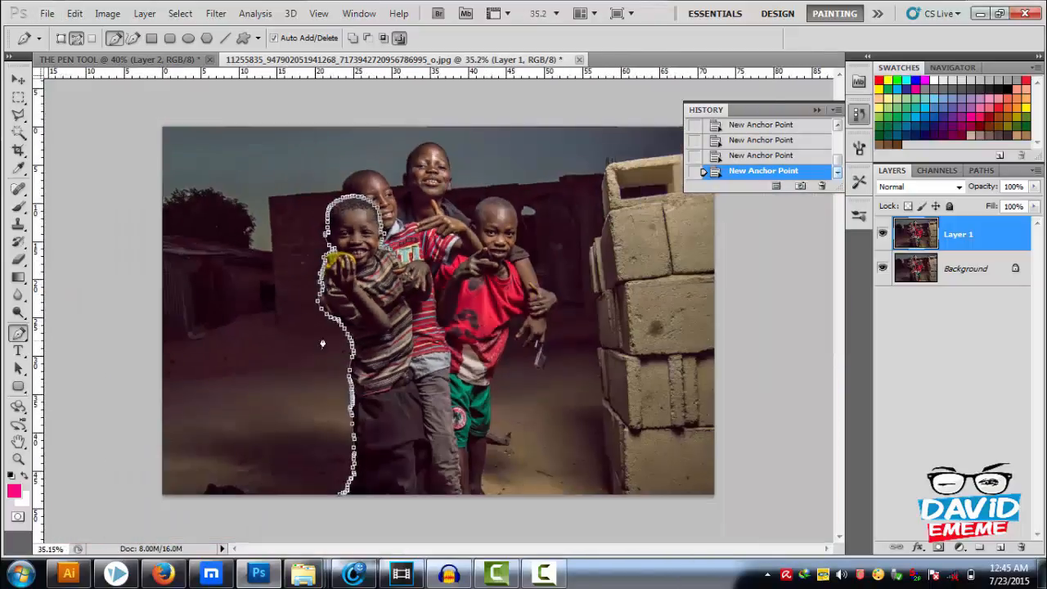
pyautogui.scroll(9, 322, 343)
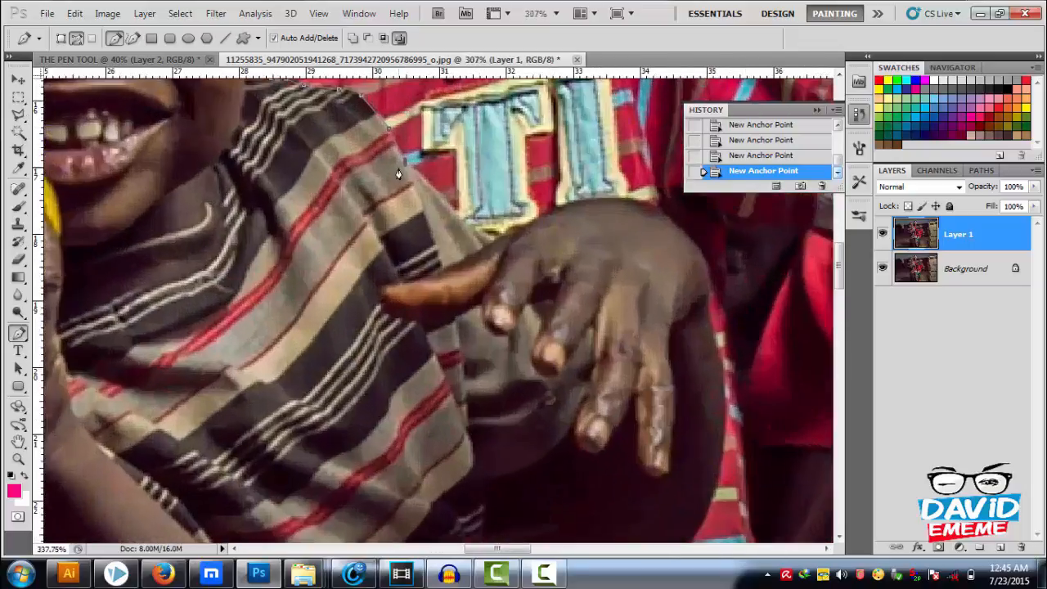
pyautogui.scroll(2, 398, 174)
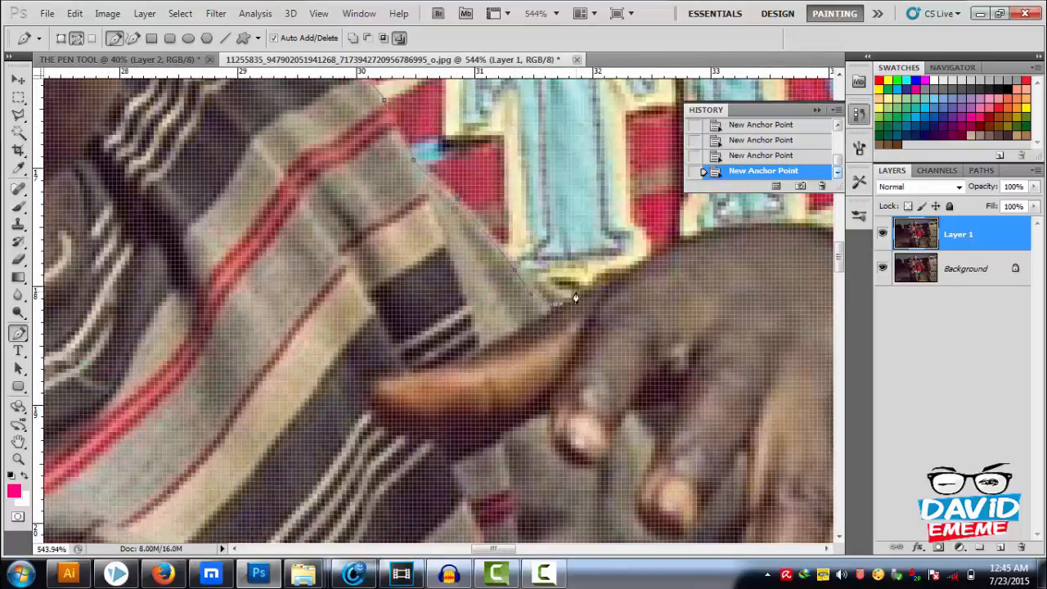
pyautogui.moveTo(609, 275); pyautogui.dragTo(235, 343)
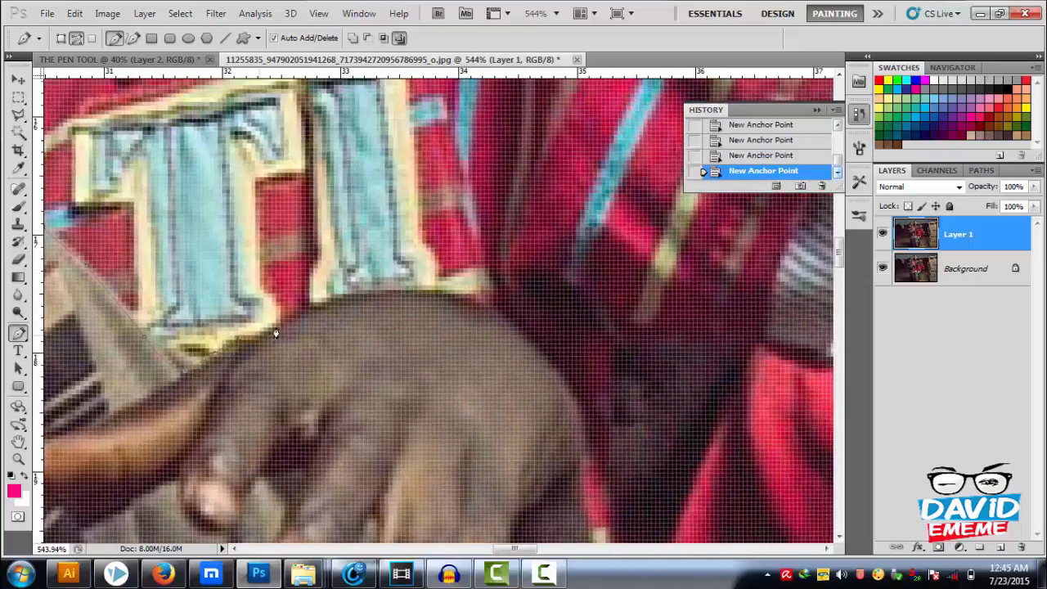
# Step: Trace over the back of the hand and down its outer edge with curved anchors, removing their outgoing handles
pyautogui.click(444, 289)
pyautogui.moveTo(559, 375); pyautogui.dragTo(604, 445)
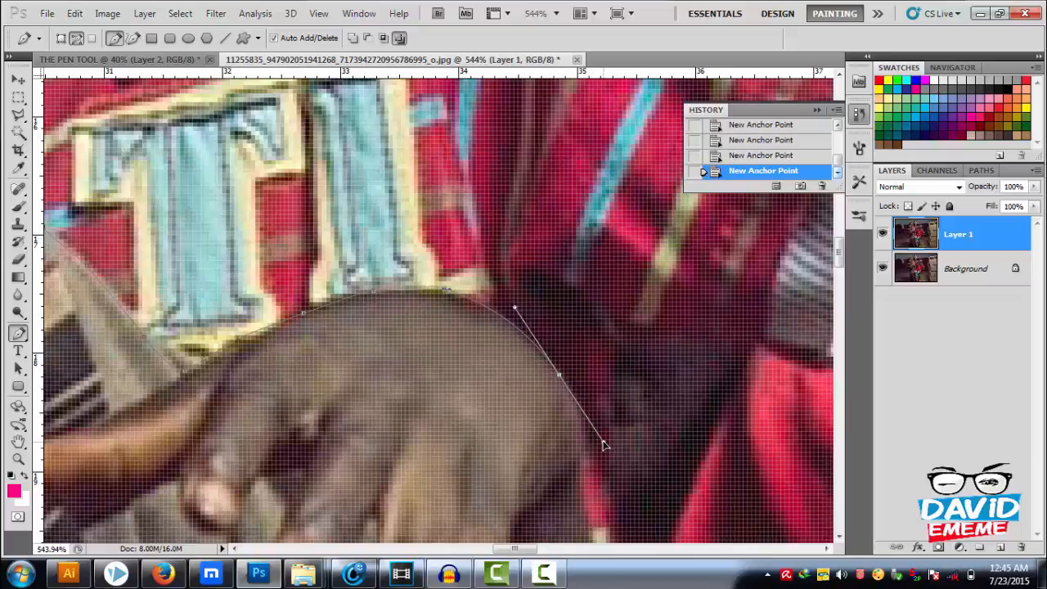
pyautogui.click(559, 379)
pyautogui.scroll(-5, 561, 409)
pyautogui.moveTo(582, 277); pyautogui.dragTo(585, 345)
pyautogui.click(582, 278)
pyautogui.click(585, 345)
# Step: Trace the dark arm's outer edge down beside the red striped shirt with long curved anchors and remove their outgoing handles
pyautogui.scroll(-5, 581, 323)
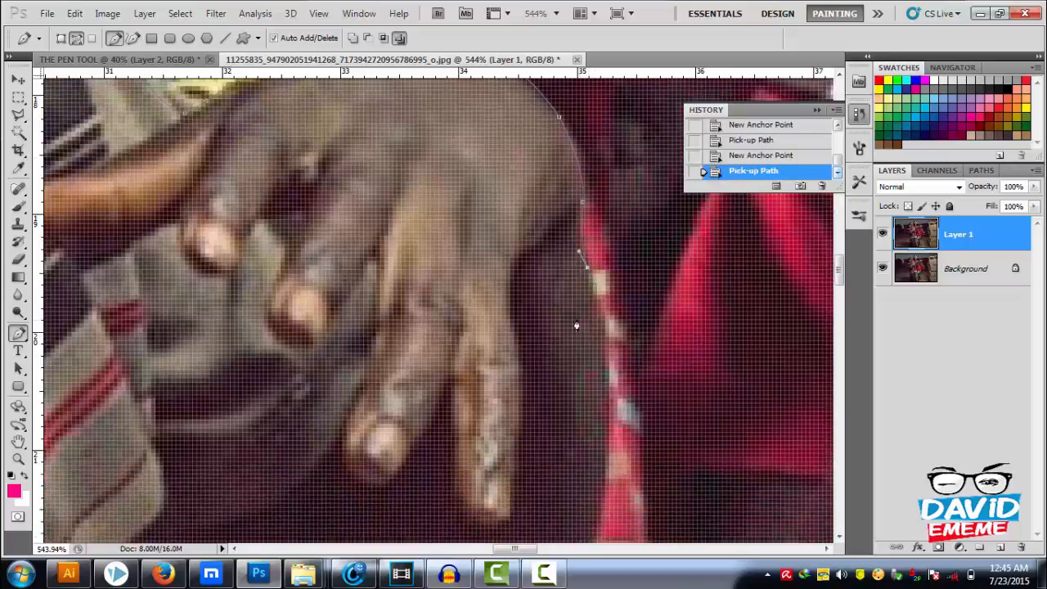
pyautogui.moveTo(592, 413); pyautogui.dragTo(604, 344)
pyautogui.click(593, 413)
pyautogui.scroll(-5, 572, 335)
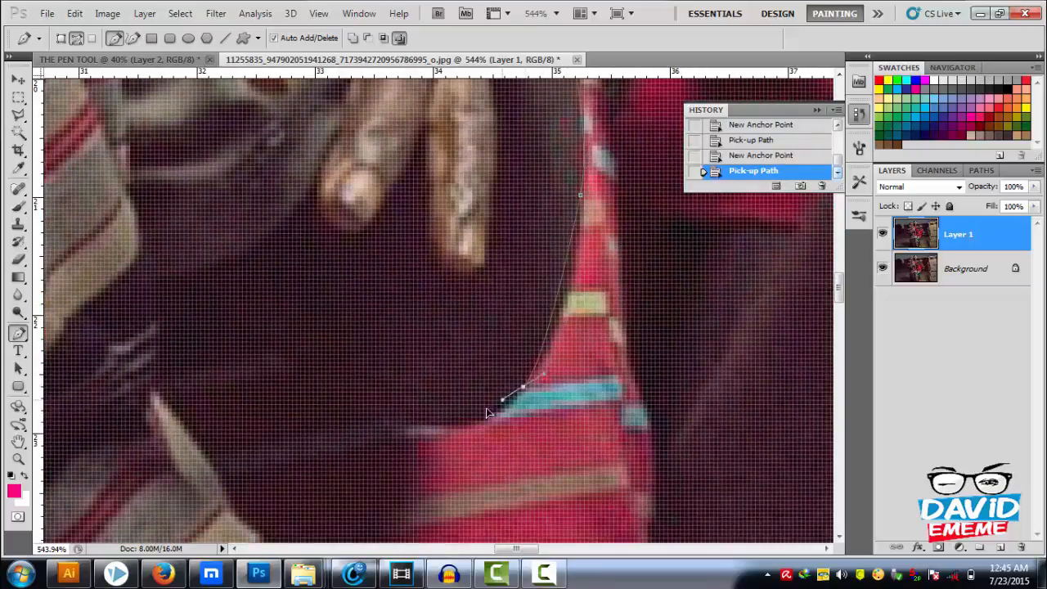
pyautogui.moveTo(472, 431); pyautogui.dragTo(524, 390)
pyautogui.click(524, 390)
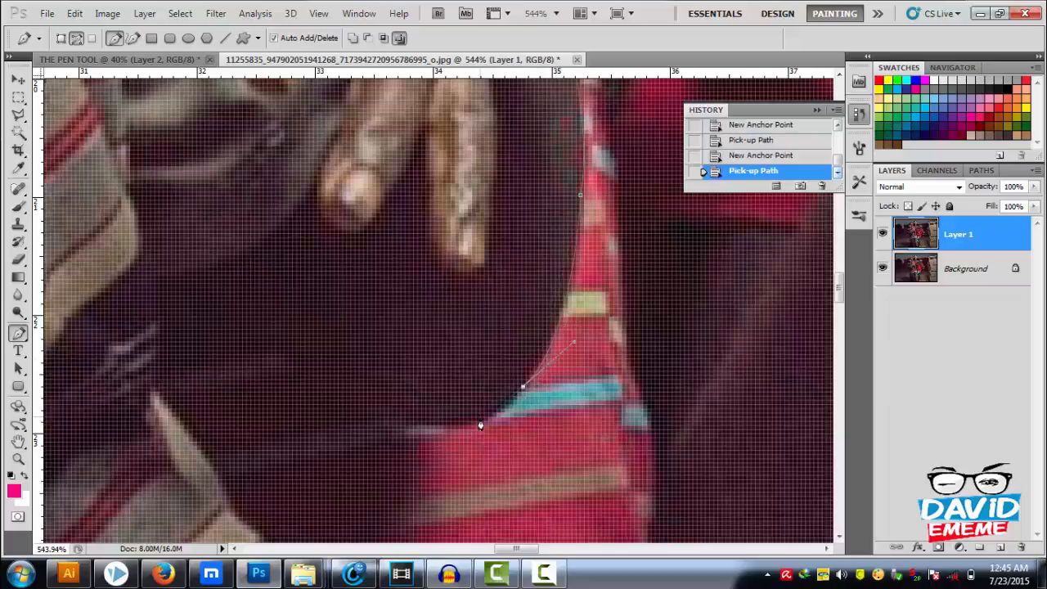
# Step: Trace the underside of the bent arm back across to the boy's striped shirt
pyautogui.moveTo(444, 425); pyautogui.dragTo(401, 418)
pyautogui.click(401, 418)
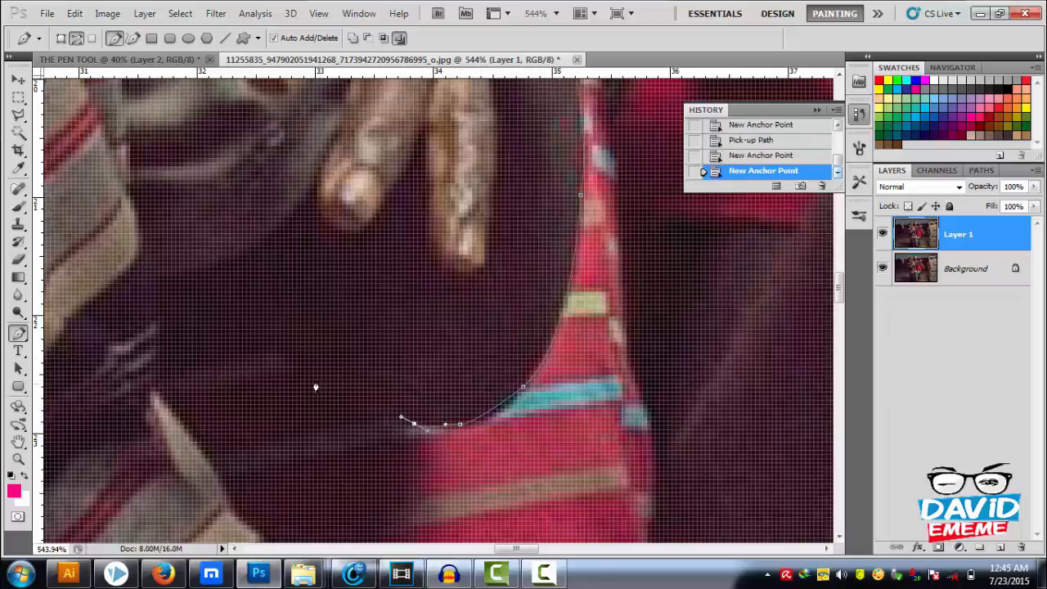
pyautogui.moveTo(292, 358); pyautogui.dragTo(261, 320)
pyautogui.moveTo(236, 269)
pyautogui.mouseDown()
pyautogui.moveTo(241, 278)
pyautogui.moveTo(229, 257)
pyautogui.mouseUp()
pyautogui.moveTo(160, 283); pyautogui.dragTo(158, 358)
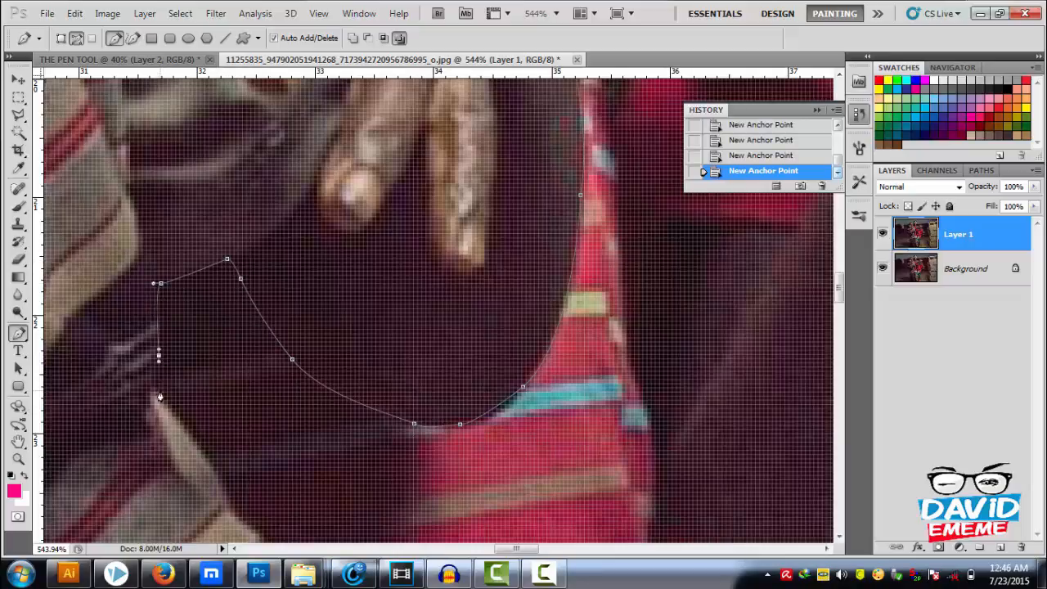
# Step: Extend the path down the front edge of the boy's striped shirt, removing the outgoing handle at the curved anchor
pyautogui.scroll(-5, 199, 422)
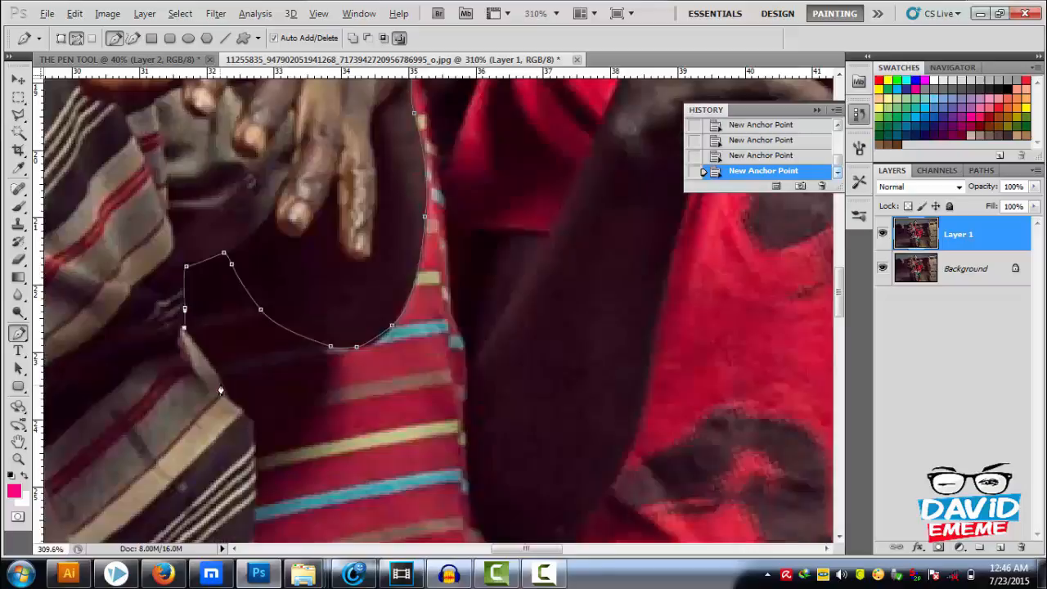
pyautogui.scroll(-2, 228, 387)
pyautogui.scroll(4, 268, 419)
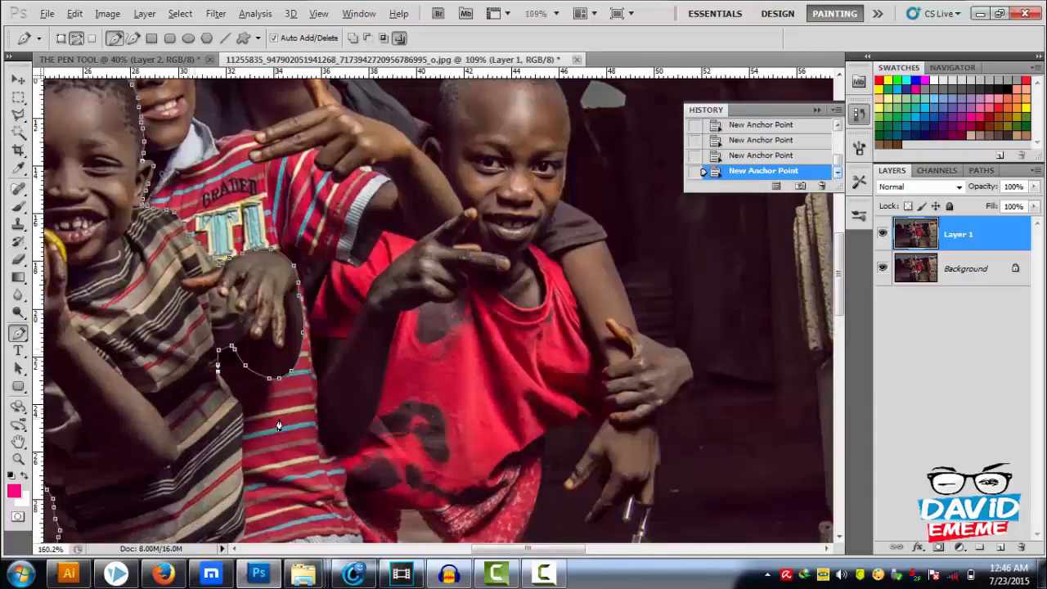
pyautogui.moveTo(174, 365); pyautogui.dragTo(175, 373)
pyautogui.keyDown('alt'); pyautogui.click(175, 366); pyautogui.keyUp('alt')
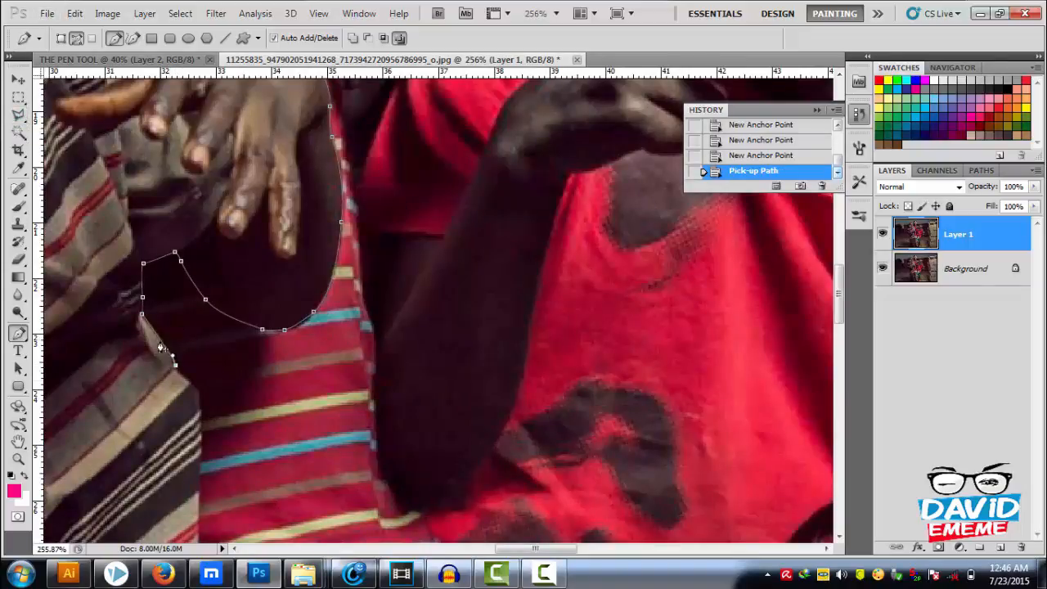
pyautogui.click(201, 395)
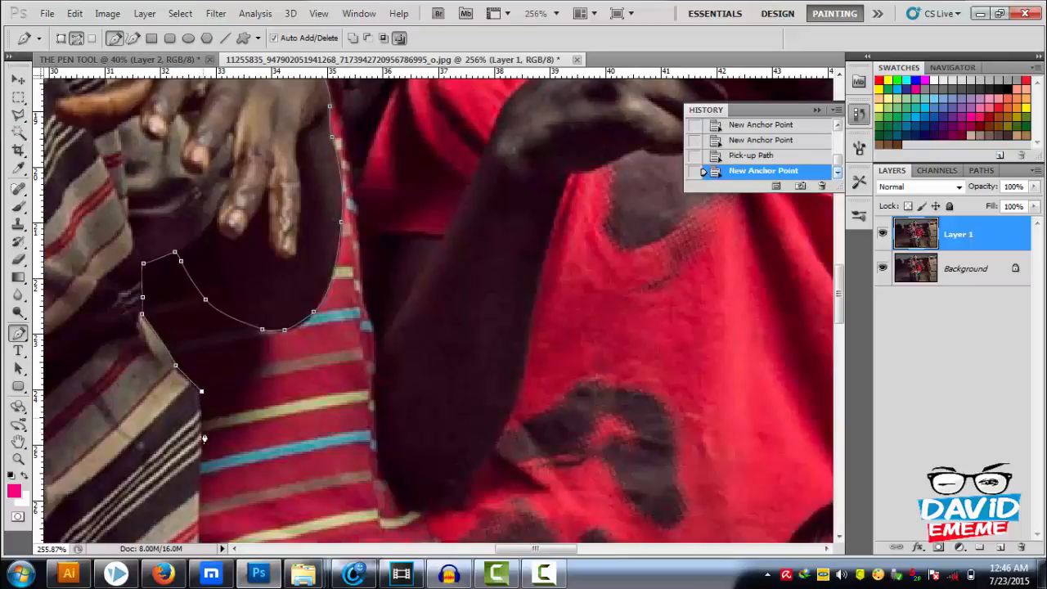
# Step: Extend the path down the striped shirt's edge alongside the red striped shirt toward its pale blue lower section
pyautogui.scroll(-5, 199, 394)
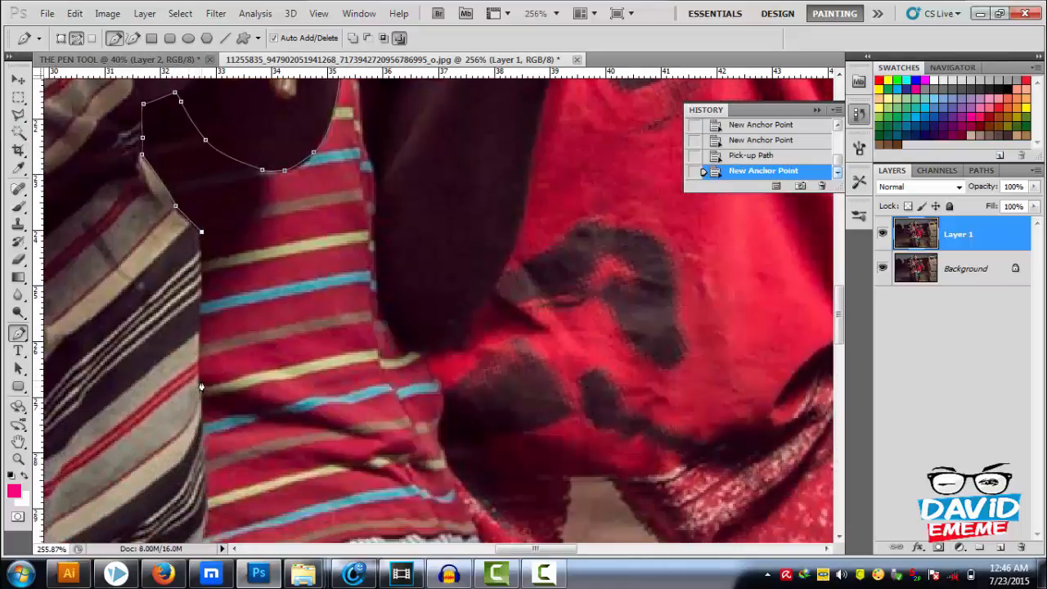
pyautogui.click(197, 391)
pyautogui.click(199, 391)
pyautogui.click(201, 403)
pyautogui.scroll(-3, 204, 482)
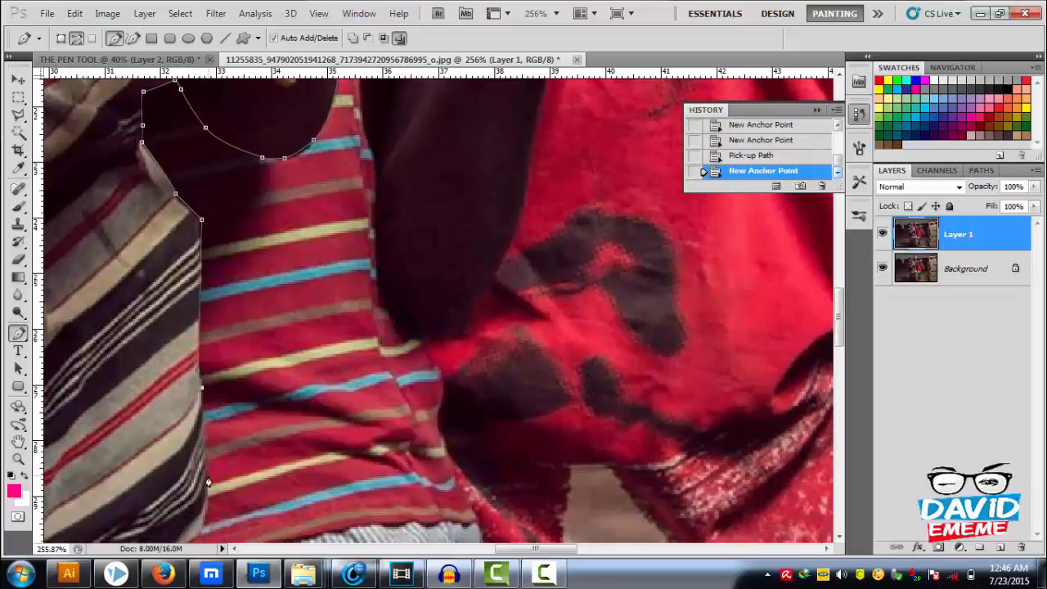
pyautogui.click(198, 485)
pyautogui.click(198, 485)
pyautogui.moveTo(197, 485); pyautogui.dragTo(346, 286)
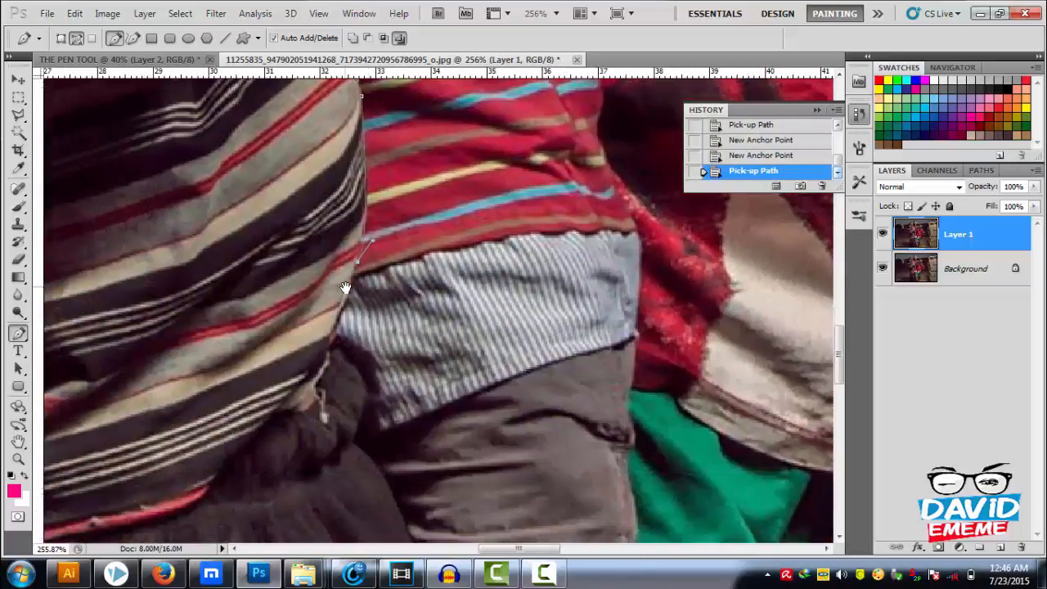
# Step: Trace the striped shirt's lowest front edge around its gathered hem onto the dark trousers' waist, removing the last anchor's outgoing handle
pyautogui.click(335, 335)
pyautogui.click(332, 352)
pyautogui.click(352, 362)
pyautogui.moveTo(362, 399); pyautogui.dragTo(359, 428)
pyautogui.click(350, 444)
pyautogui.moveTo(371, 452); pyautogui.dragTo(458, 150)
pyautogui.keyDown('alt'); pyautogui.click(374, 459); pyautogui.keyUp('alt')
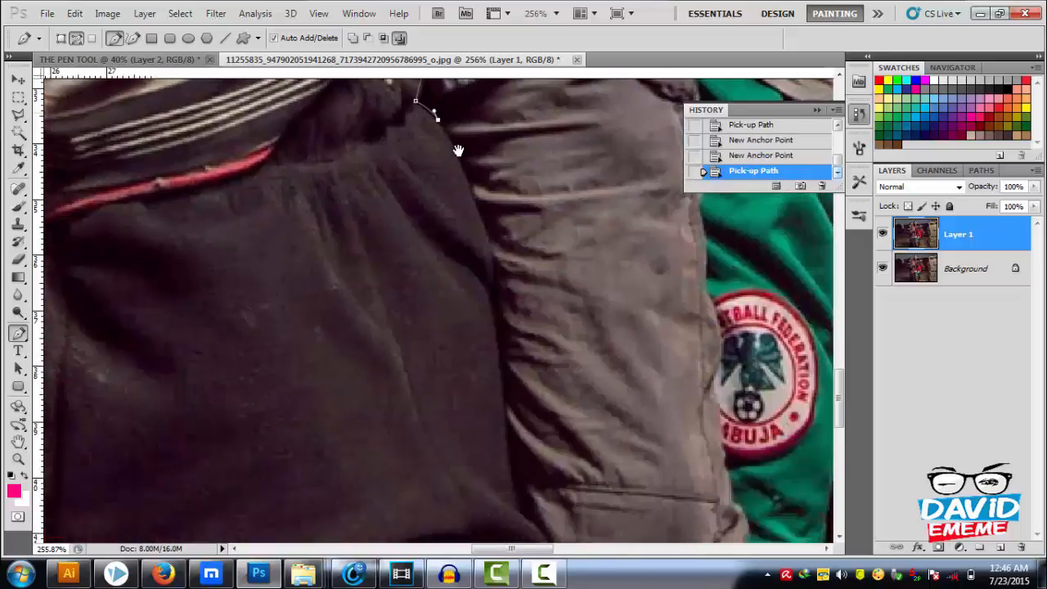
# Step: Trace the dark trousers' edge beside the grey trousers down to knee height with curved anchors, removing their outgoing handles
pyautogui.moveTo(482, 233); pyautogui.dragTo(494, 309)
pyautogui.keyDown('alt'); pyautogui.click(482, 232); pyautogui.keyUp('alt')
pyautogui.moveTo(497, 365); pyautogui.dragTo(498, 372)
pyautogui.scroll(-5, 500, 327)
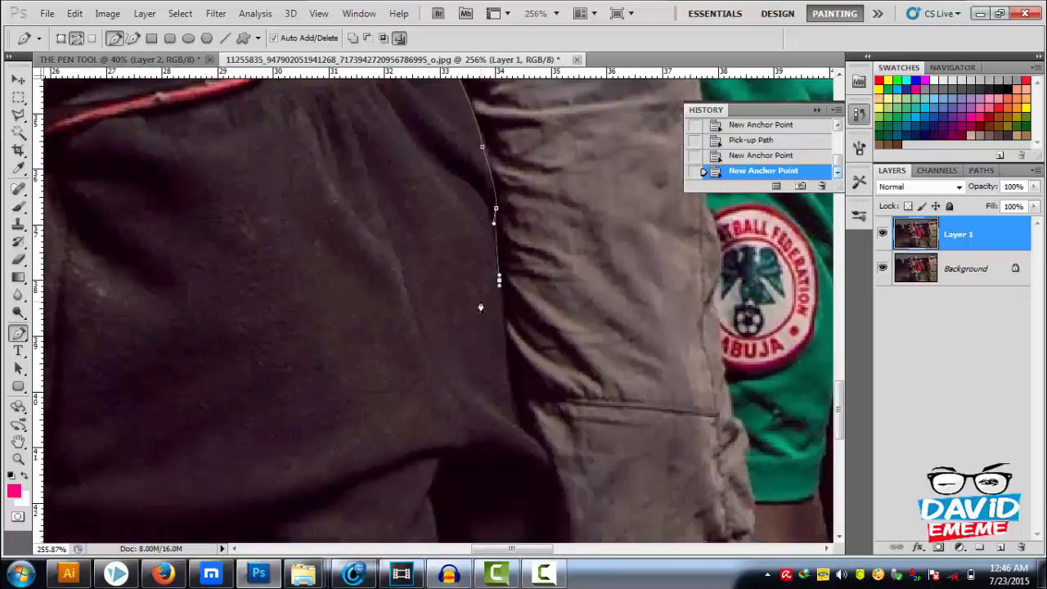
pyautogui.moveTo(513, 322); pyautogui.dragTo(552, 368)
pyautogui.keyDown('alt'); pyautogui.click(515, 325); pyautogui.keyUp('alt')
pyautogui.scroll(-5, 547, 362)
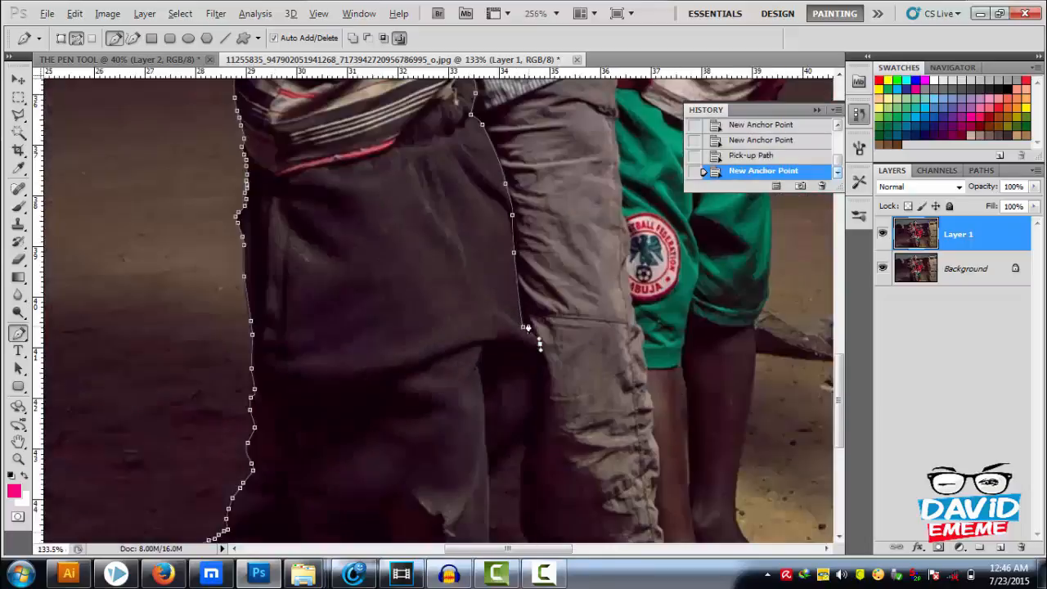
pyautogui.scroll(2, 543, 360)
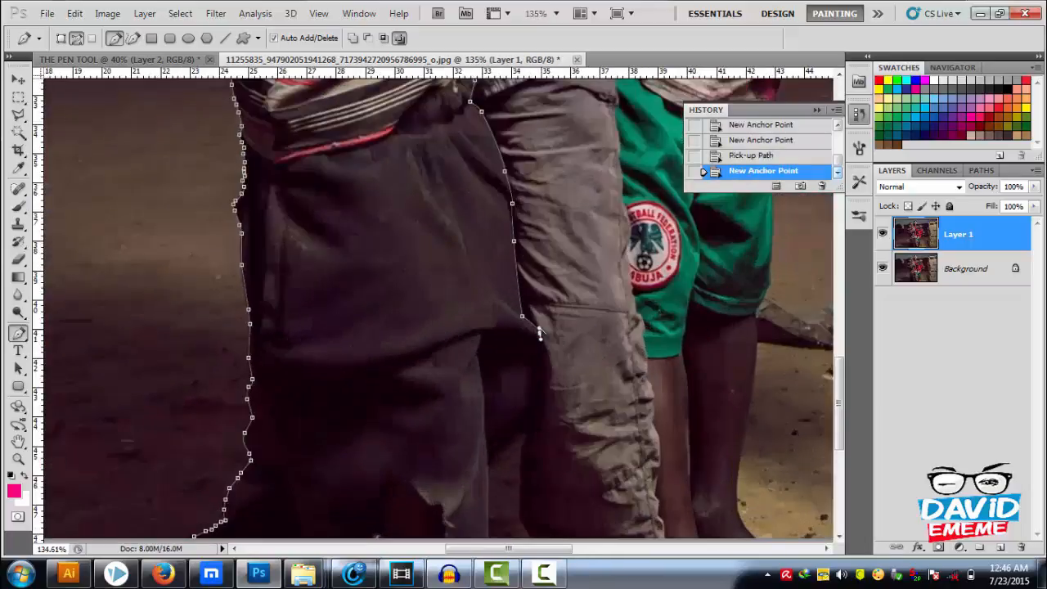
pyautogui.keyDown('alt'); pyautogui.click(538, 331); pyautogui.keyUp('alt')
# Step: Trace around the dark bulge at the knee back toward the trouser leg with curved anchors, removing their outgoing handles
pyautogui.moveTo(547, 382); pyautogui.dragTo(546, 399)
pyautogui.keyDown('alt'); pyautogui.click(546, 383); pyautogui.keyUp('alt')
pyautogui.moveTo(496, 461); pyautogui.dragTo(439, 510)
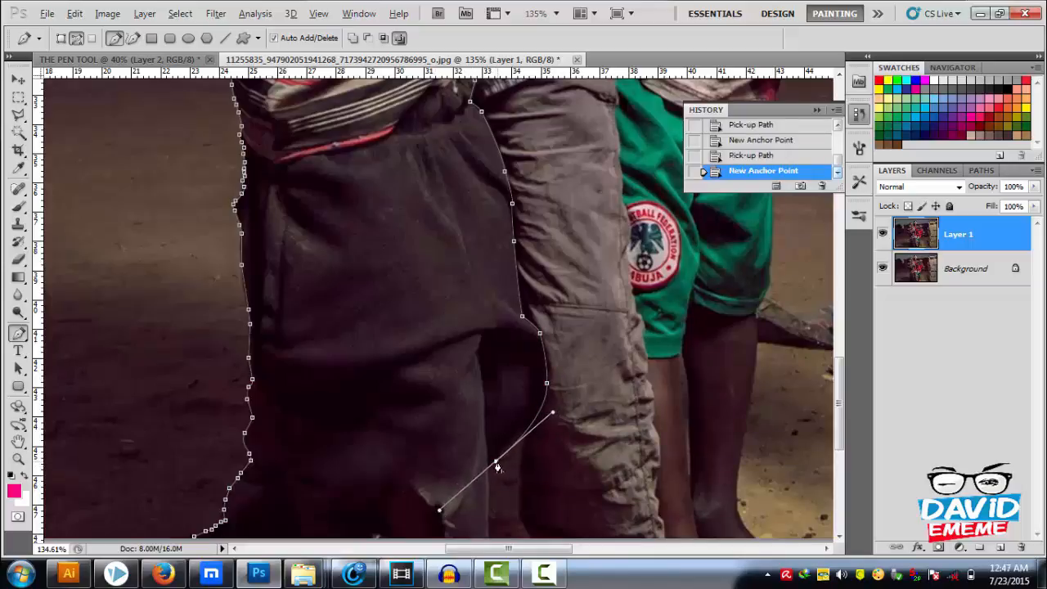
pyautogui.keyDown('alt'); pyautogui.click(495, 463); pyautogui.keyUp('alt')
# Step: Continue the path down the trouser leg and along the photo's lower edge, and close it at the starting anchor
pyautogui.scroll(-3, 482, 418)
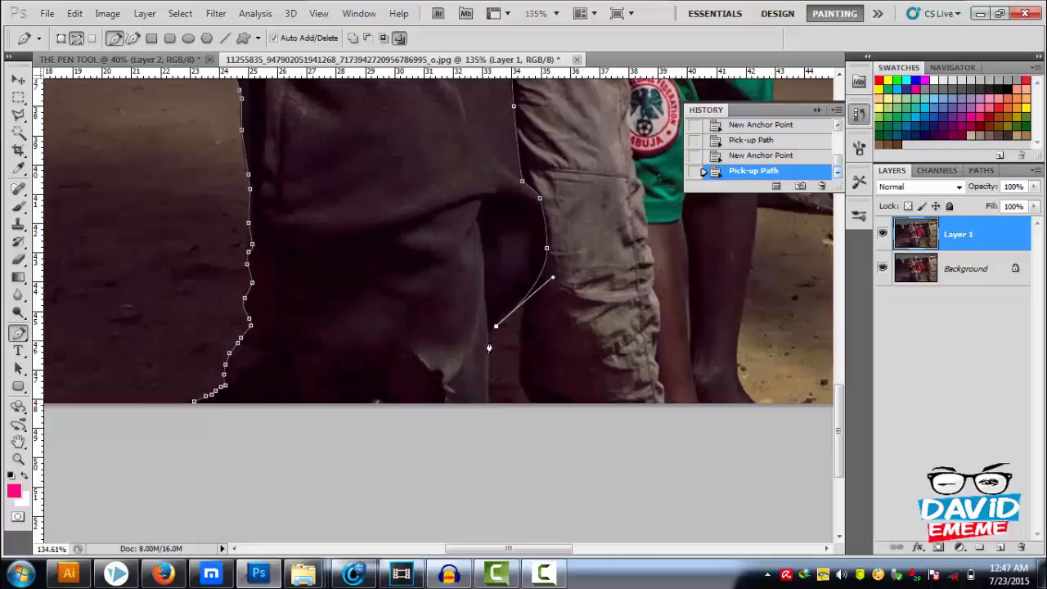
pyautogui.moveTo(488, 338); pyautogui.dragTo(489, 406)
pyautogui.click(488, 400)
pyautogui.click(375, 400)
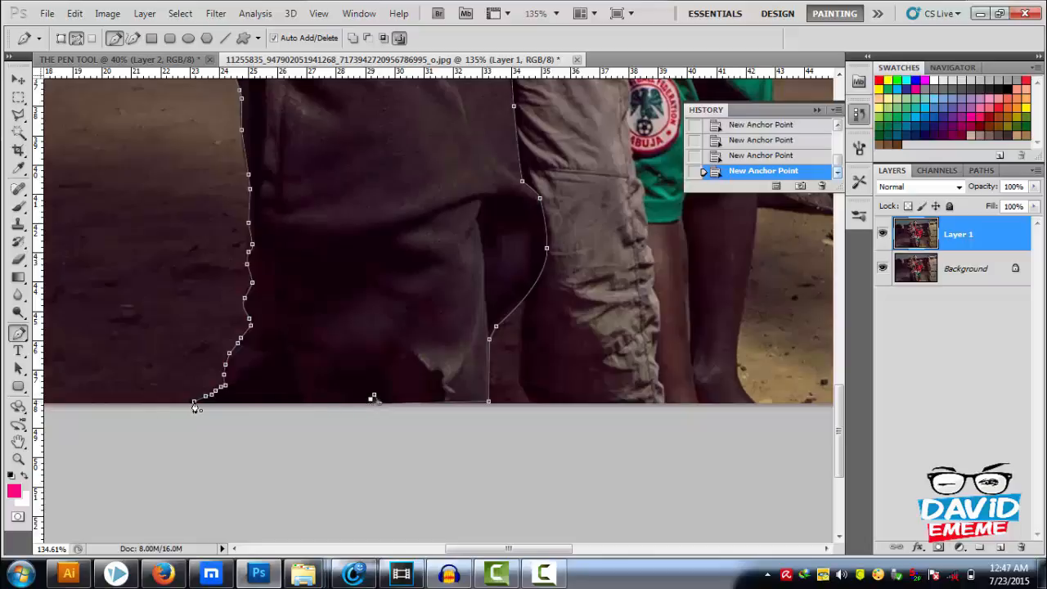
pyautogui.scroll(10, 193, 407)
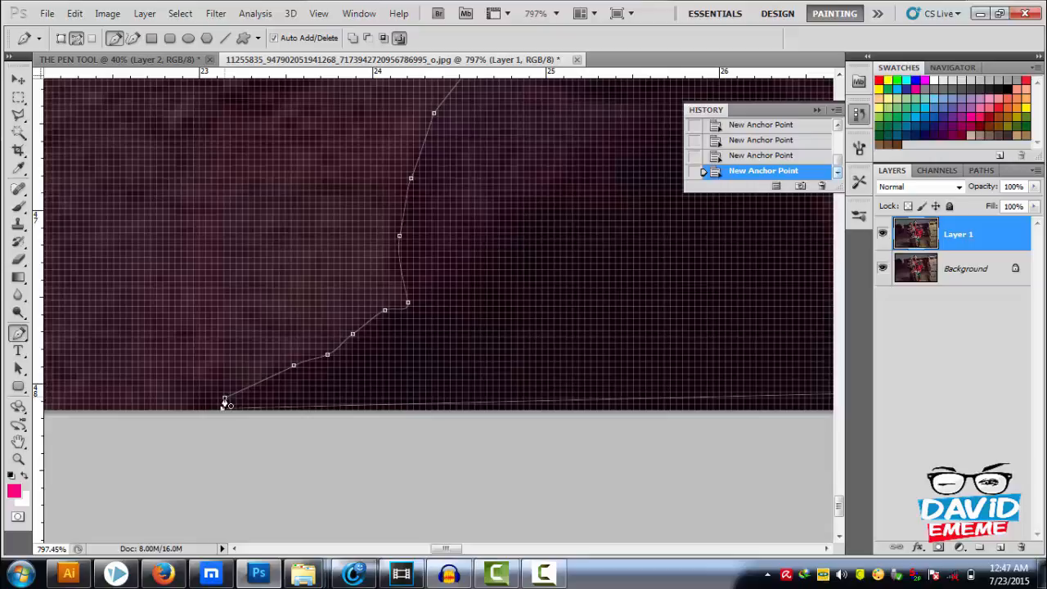
pyautogui.scroll(5, 224, 404)
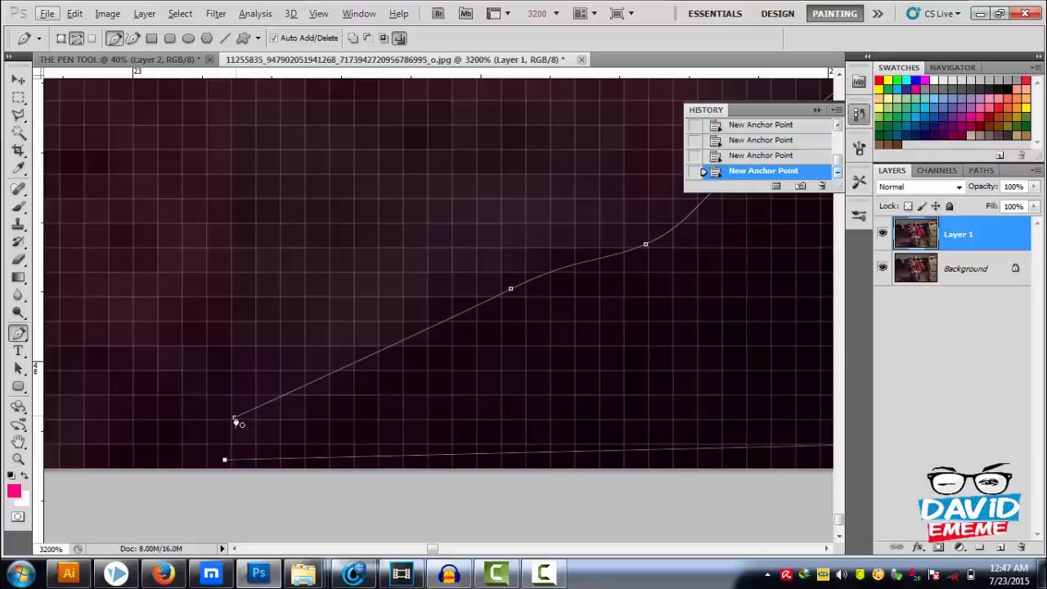
pyautogui.click(236, 422)
pyautogui.scroll(-5, 236, 422)
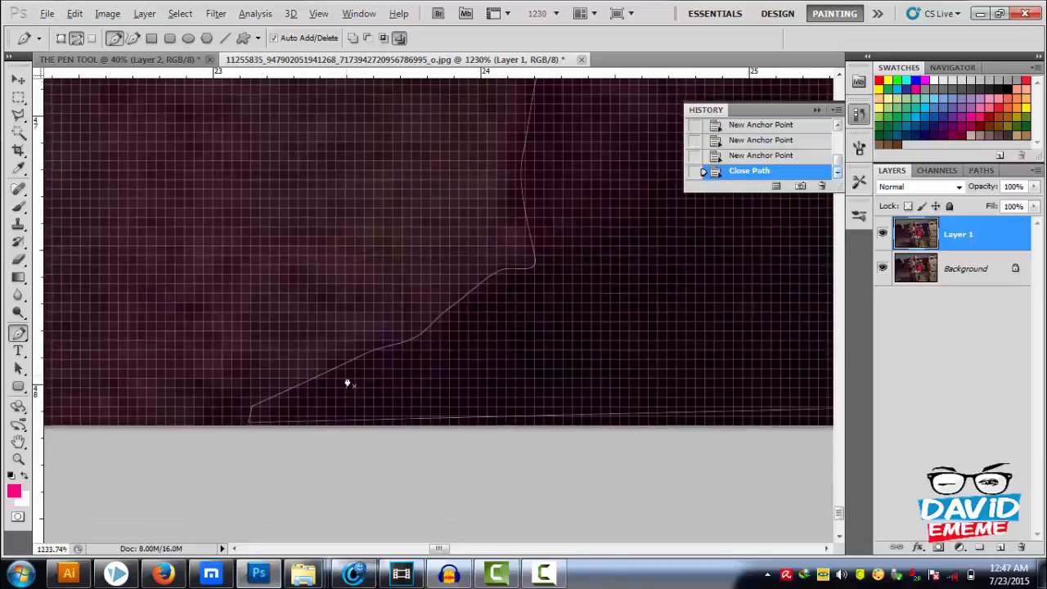
pyautogui.scroll(-8, 399, 355)
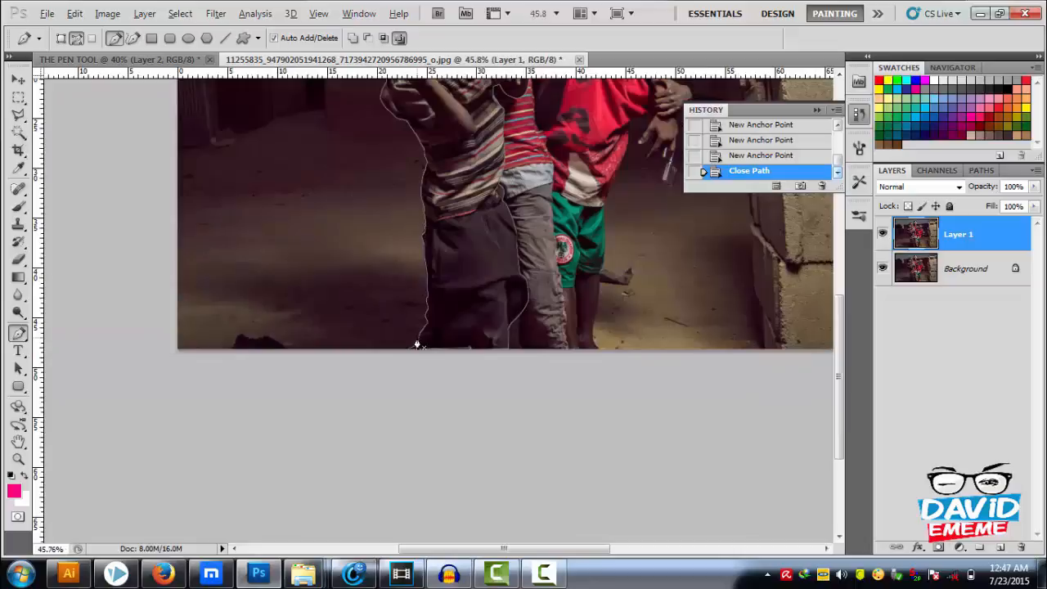
pyautogui.scroll(5, 455, 167)
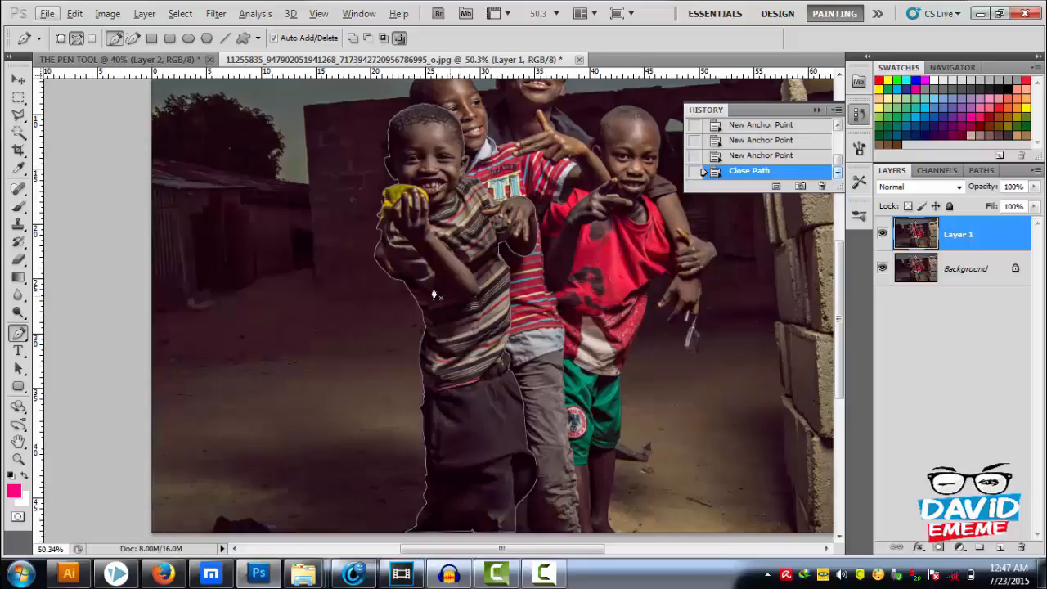
pyautogui.rightClick(451, 207)
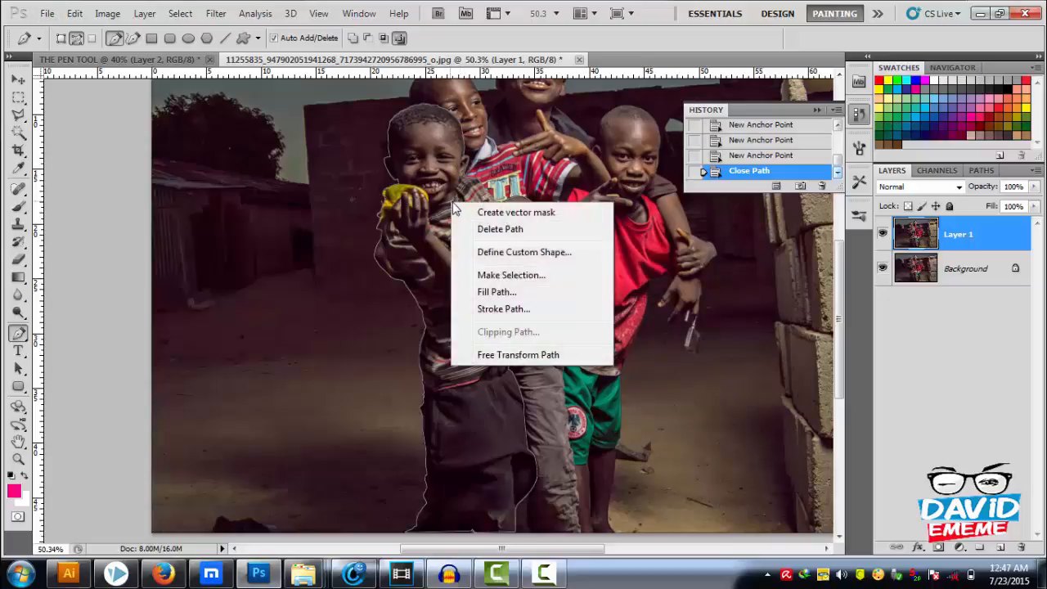
pyautogui.click(493, 293)
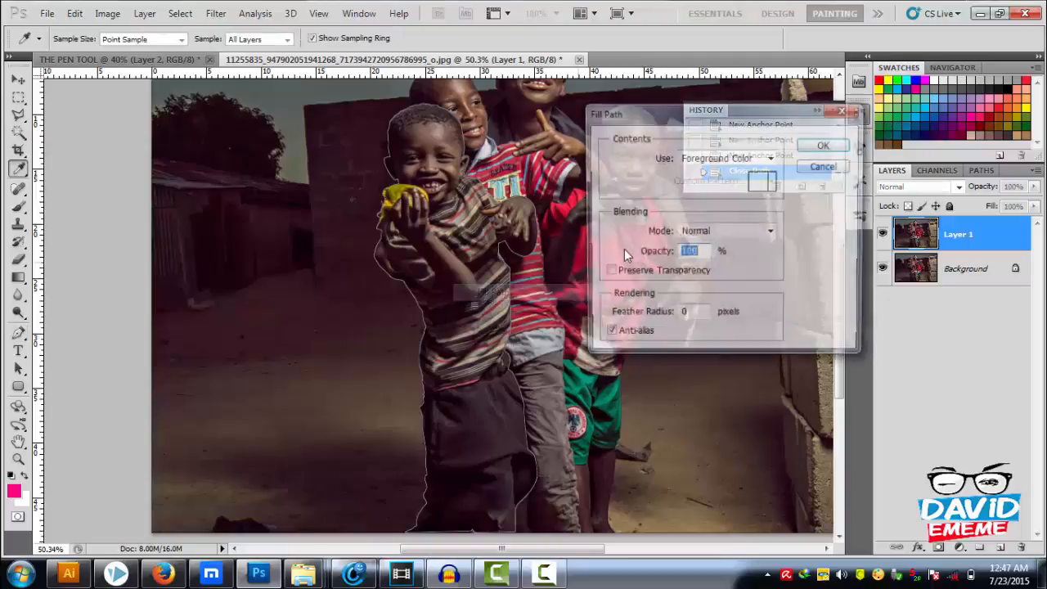
pyautogui.click(840, 114)
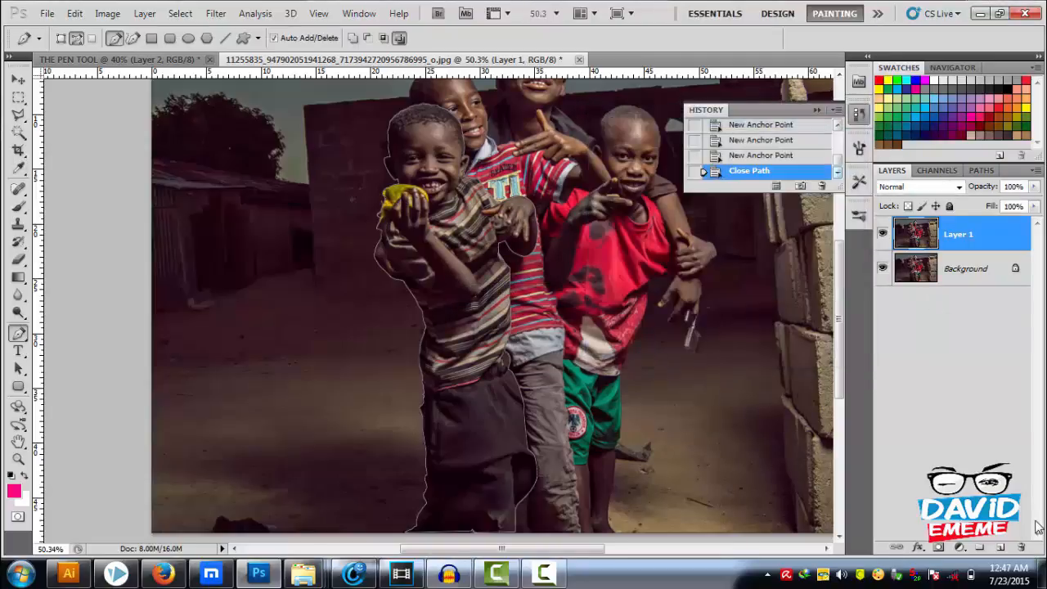
# Step: Add a new layer above Layer 1 and set the foreground colour to red #f10303, returning to the Pen Tool
pyautogui.click(1001, 547)
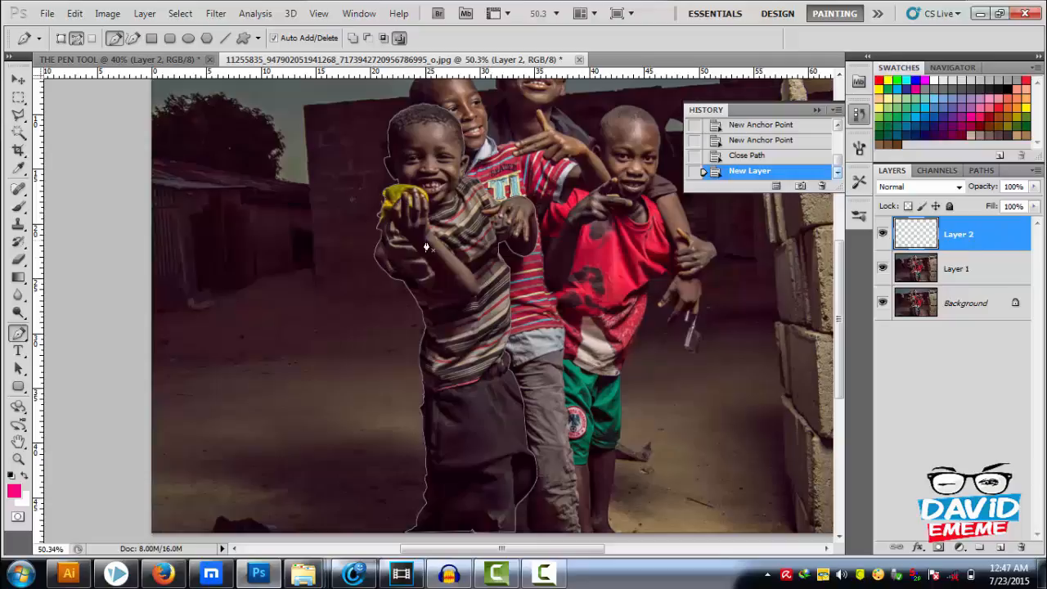
pyautogui.click(14, 490)
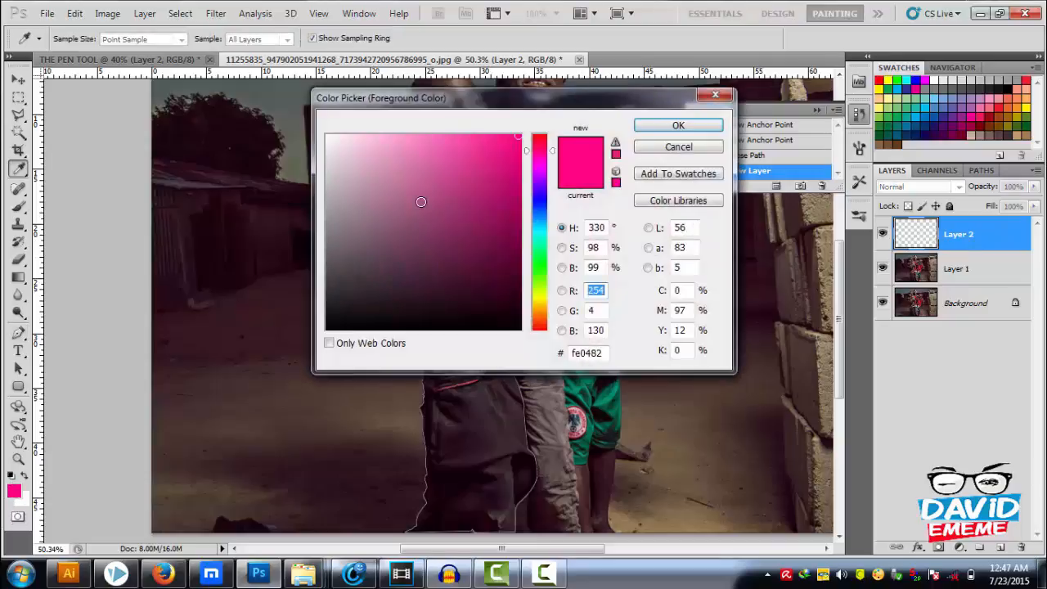
pyautogui.click(538, 138)
pyautogui.click(518, 144)
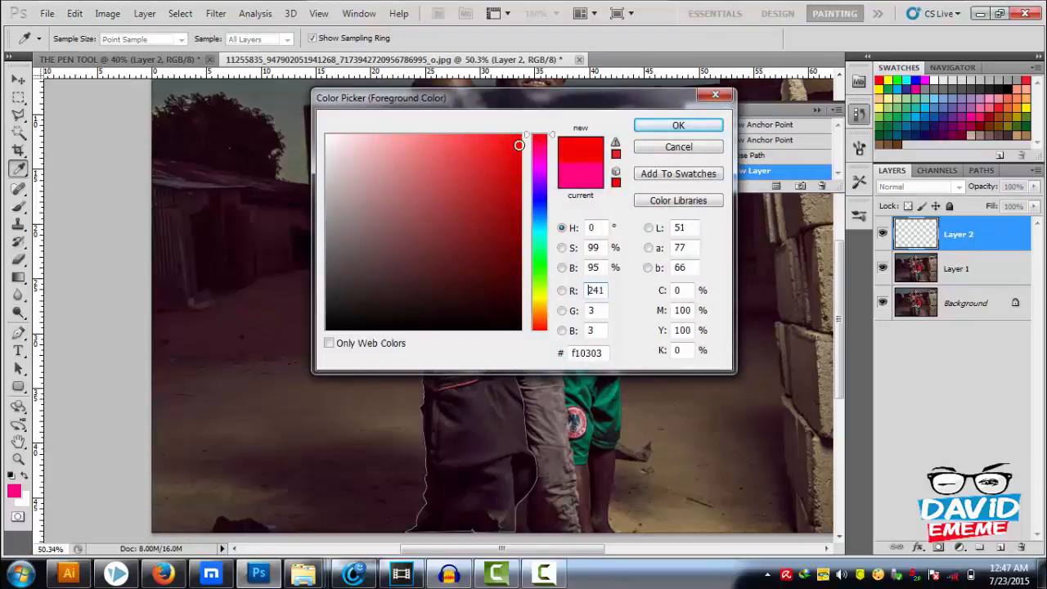
pyautogui.click(678, 125)
pyautogui.press('p')
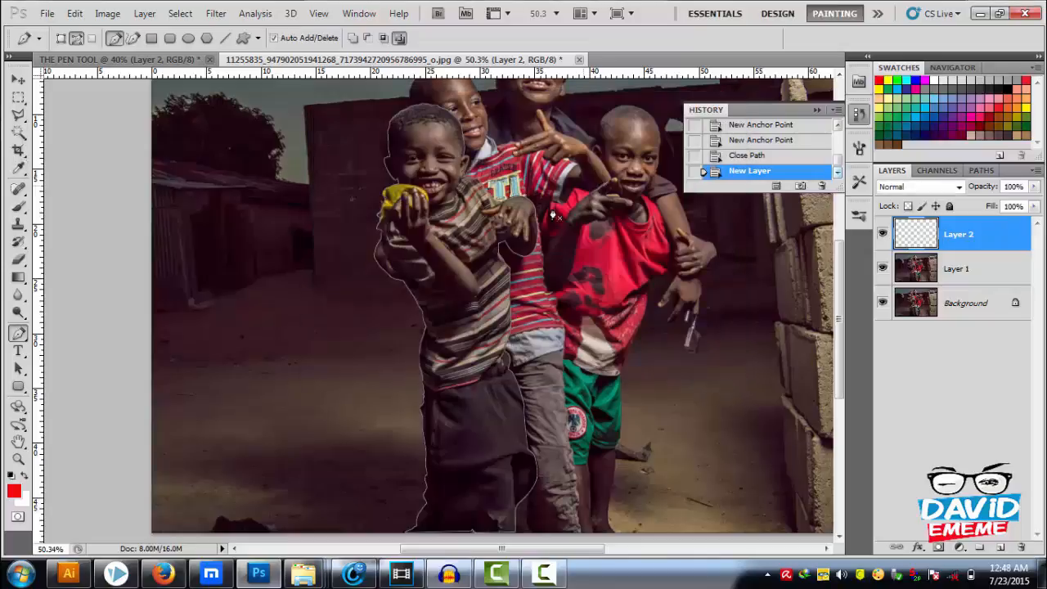
# Step: Fill the traced path on Layer 2 with the foreground colour at 100% opacity and inspect the filled edges
pyautogui.rightClick(426, 241)
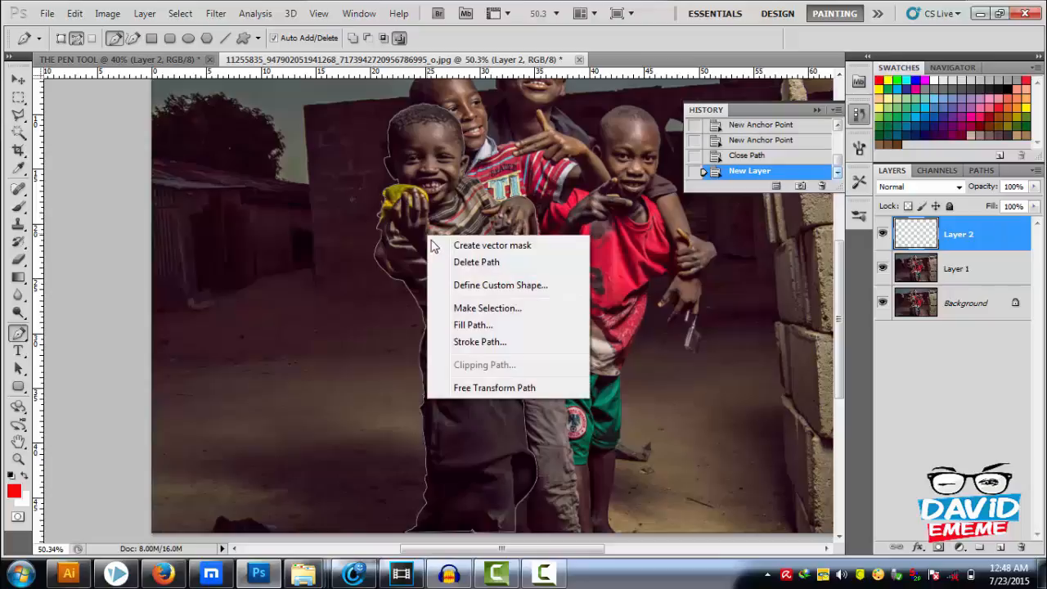
pyautogui.click(472, 325)
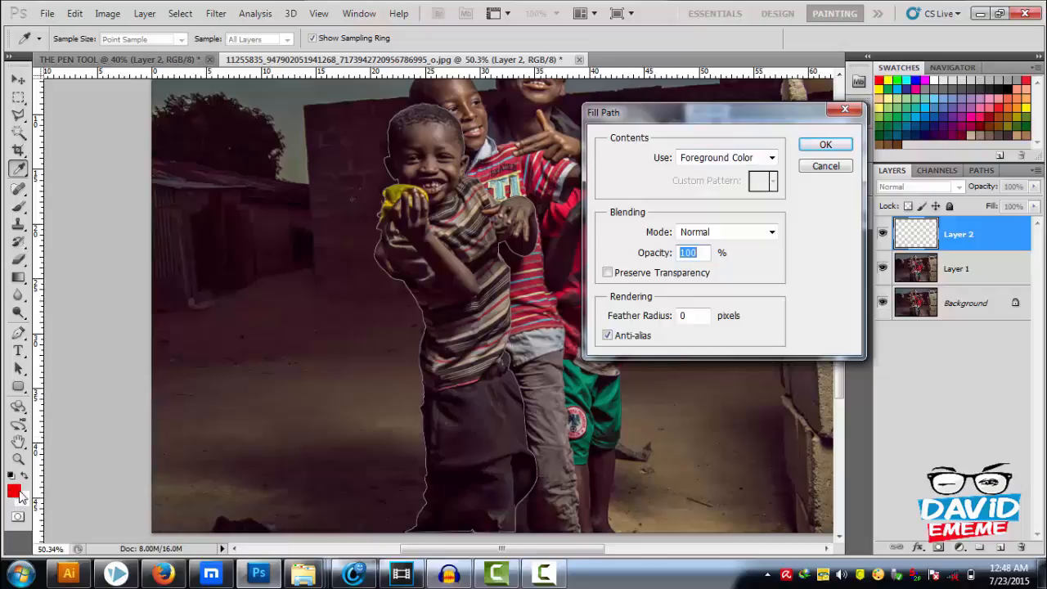
pyautogui.click(824, 145)
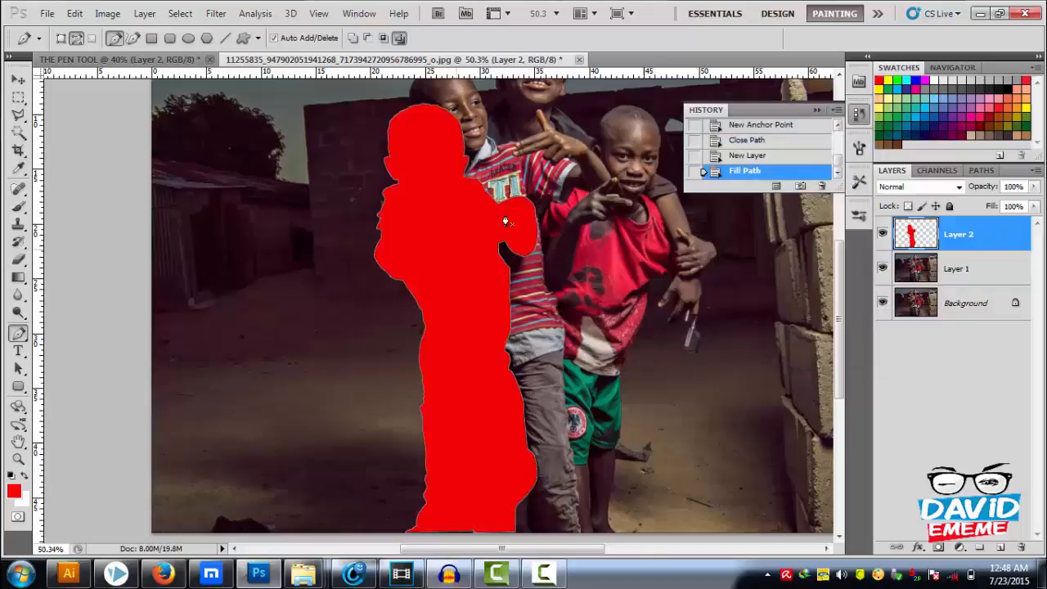
pyautogui.scroll(5, 520, 223)
pyautogui.scroll(5, 460, 299)
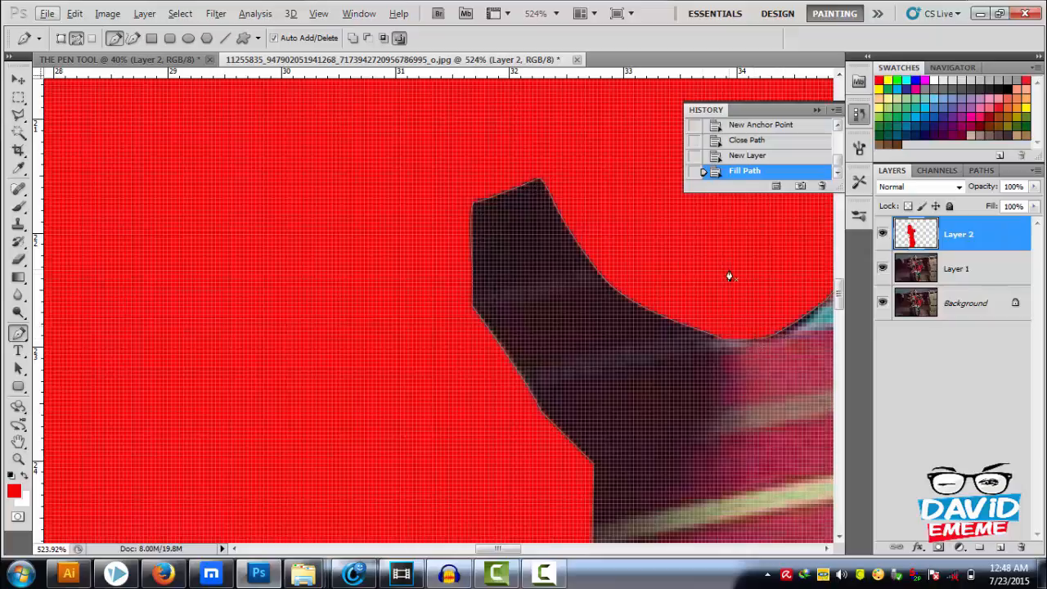
pyautogui.scroll(-2, 625, 273)
pyautogui.scroll(-4, 625, 273)
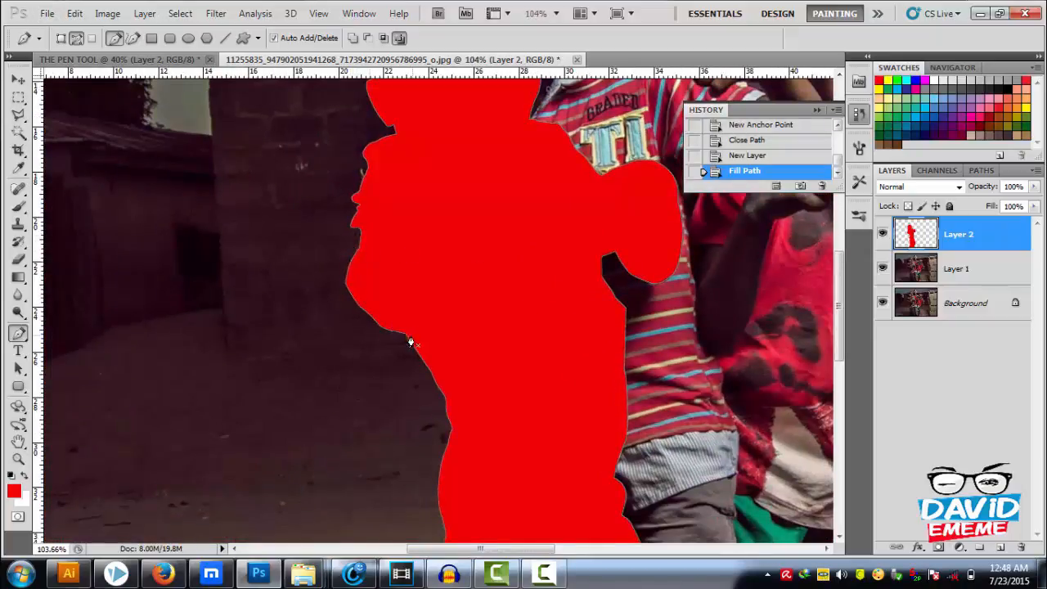
# Step: Delete the path and toggle Layer 2's visibility to compare the red silhouette with the boy beneath
pyautogui.rightClick(417, 304)
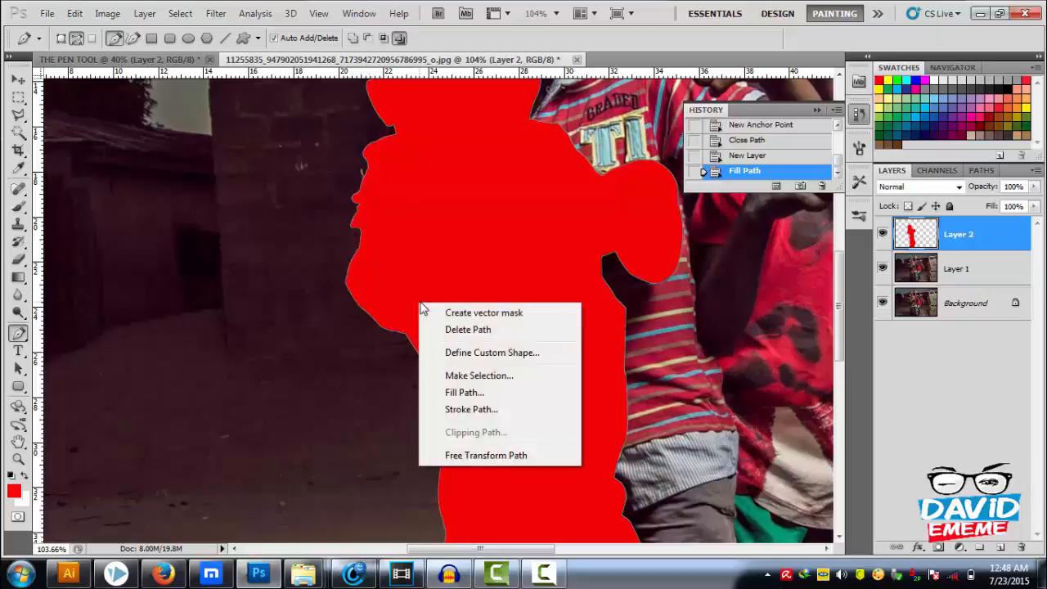
pyautogui.click(468, 329)
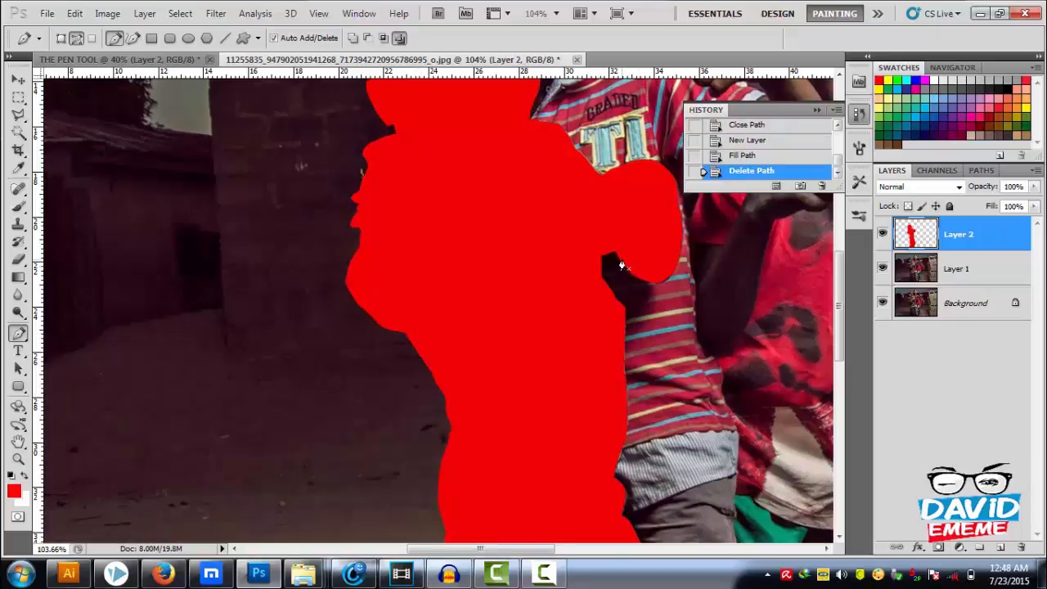
pyautogui.hotkey('ctrl', '0')
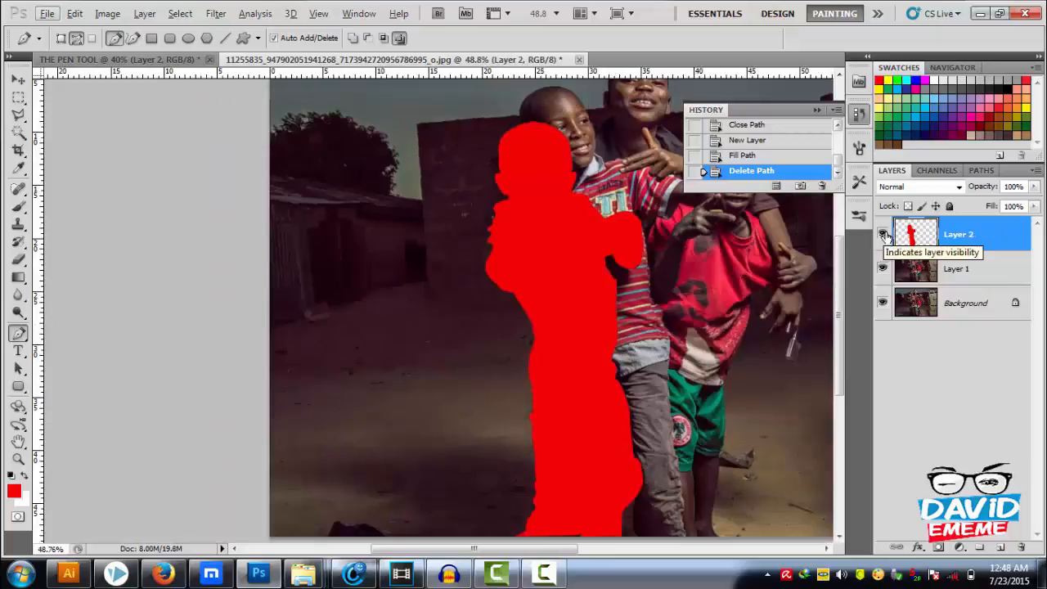
pyautogui.click(883, 236)
pyautogui.click(884, 237)
pyautogui.click(883, 236)
pyautogui.click(883, 236)
pyautogui.click(884, 236)
pyautogui.click(883, 237)
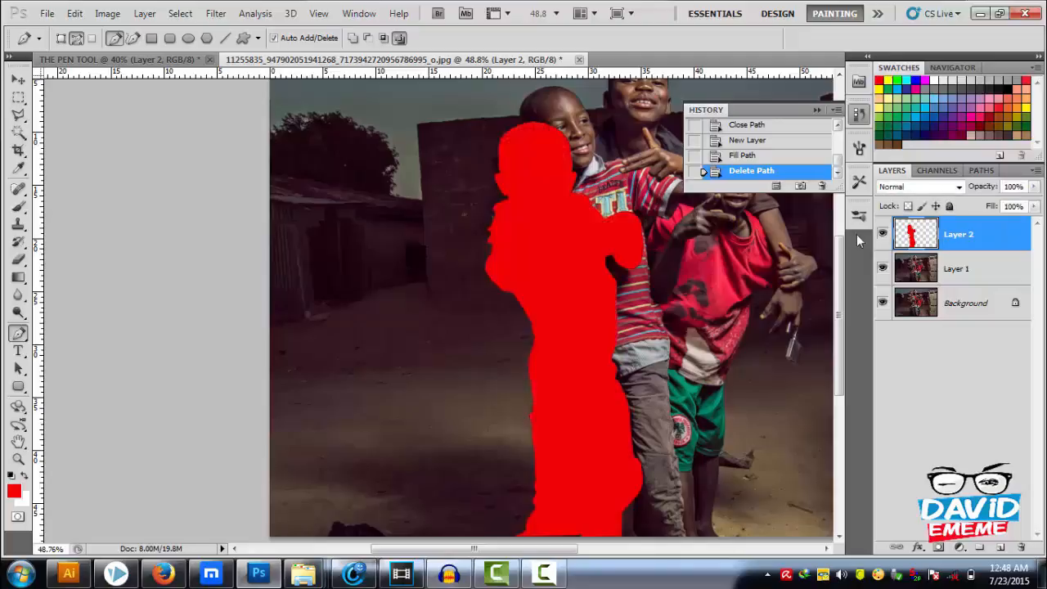
# Step: Remove the path deletion and the path fill from the history to undo both
pyautogui.click(821, 186)
pyautogui.click(495, 228)
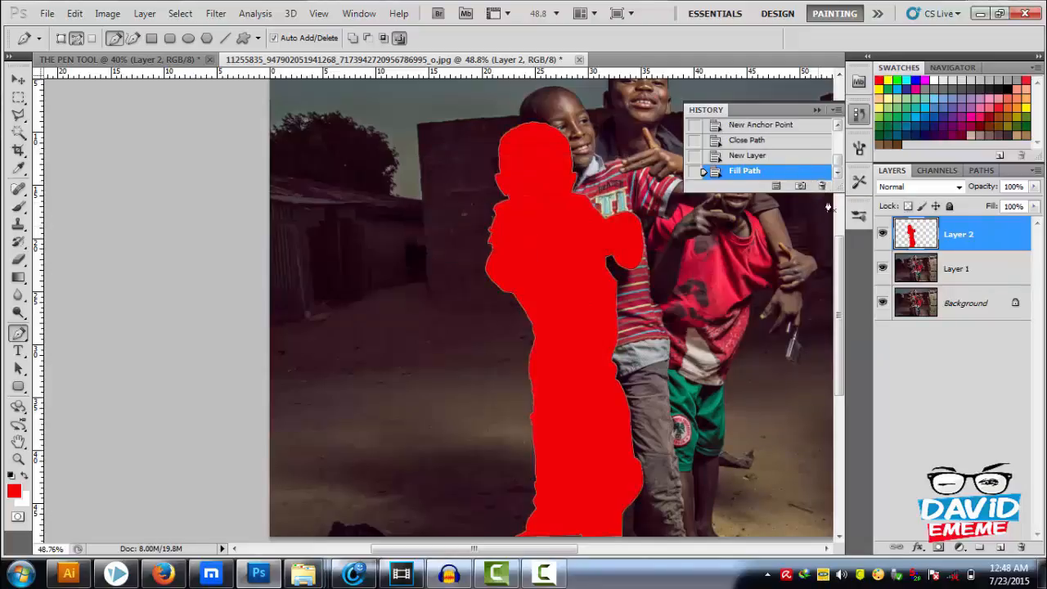
pyautogui.click(821, 186)
pyautogui.click(495, 227)
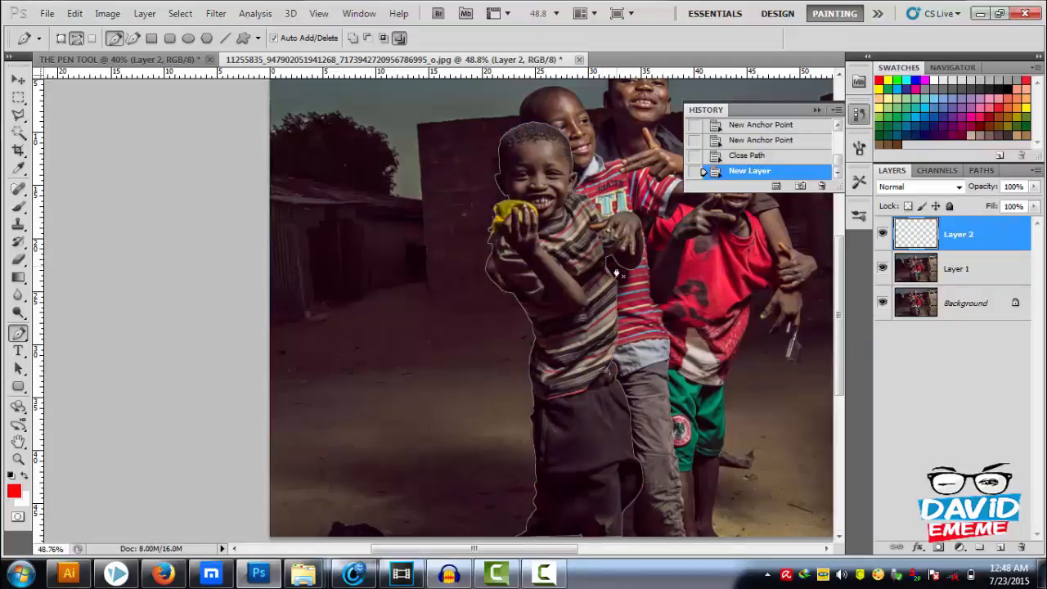
# Step: On Layer 1, convert the boy's closed path into a new anti-aliased selection with a 0-pixel feather radius
pyautogui.click(963, 276)
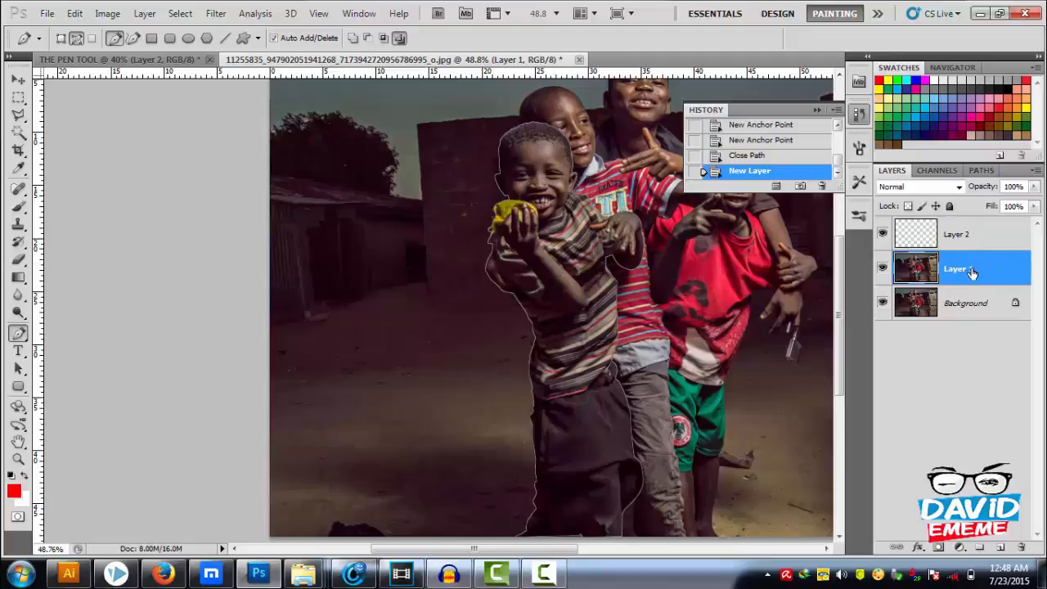
pyautogui.rightClick(540, 231)
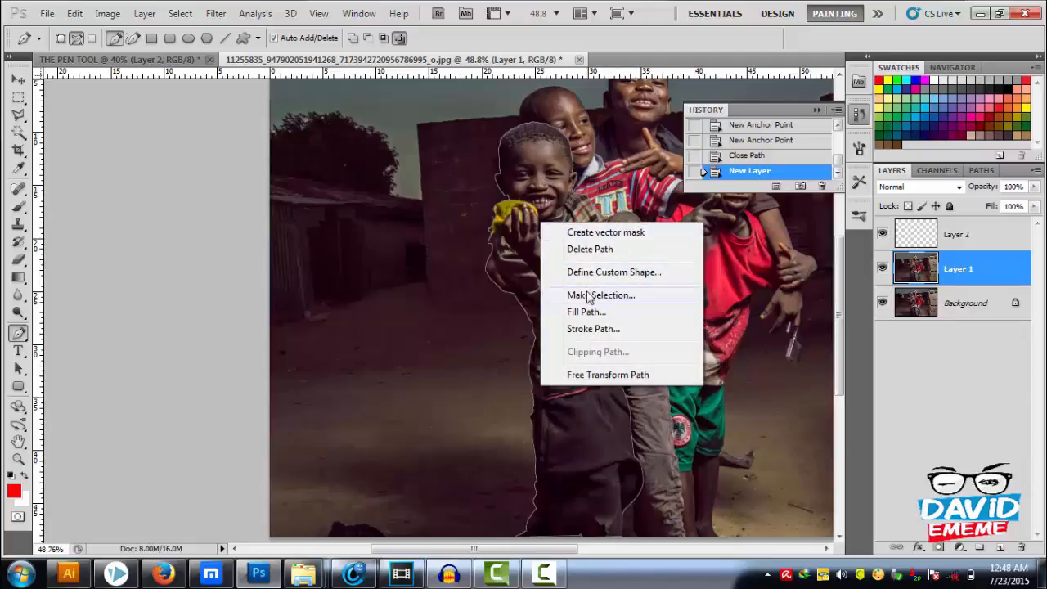
pyautogui.click(585, 293)
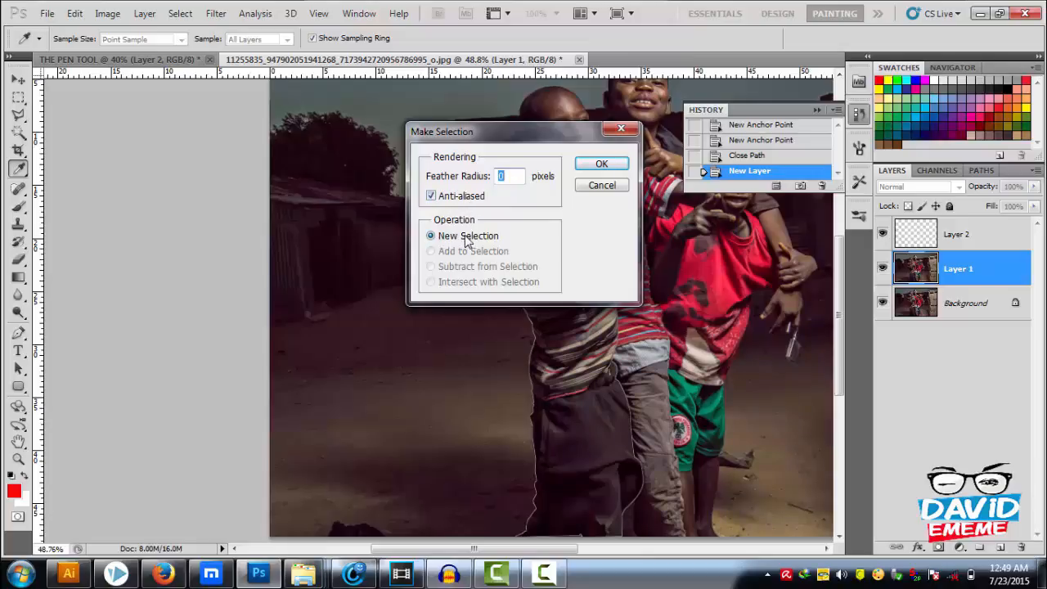
pyautogui.click(601, 165)
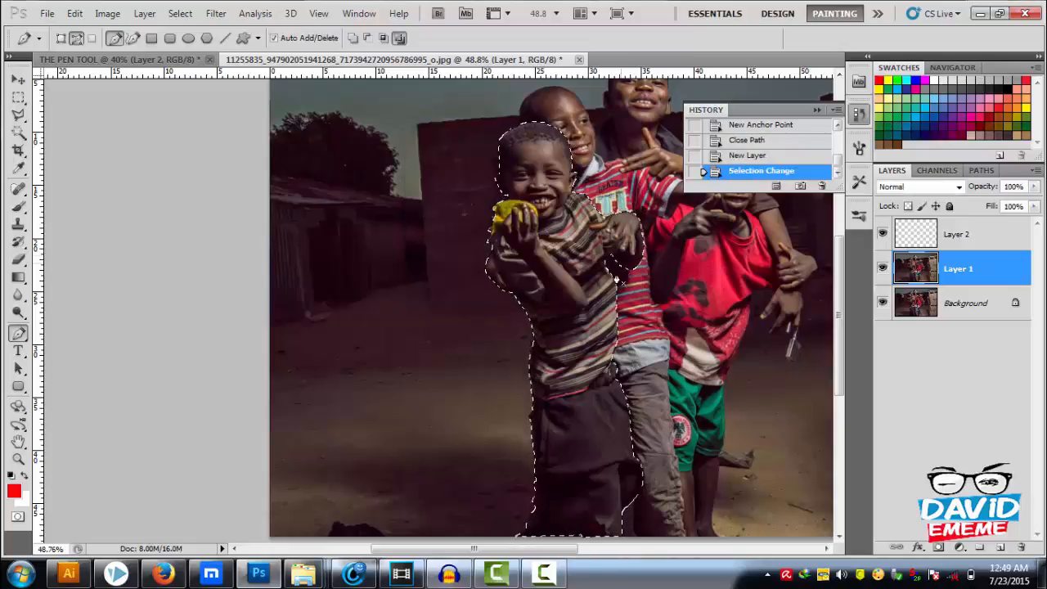
# Step: Examine the selection outline closely around the boy's head, fruit, arms and striped shirt
pyautogui.scroll(3, 561, 268)
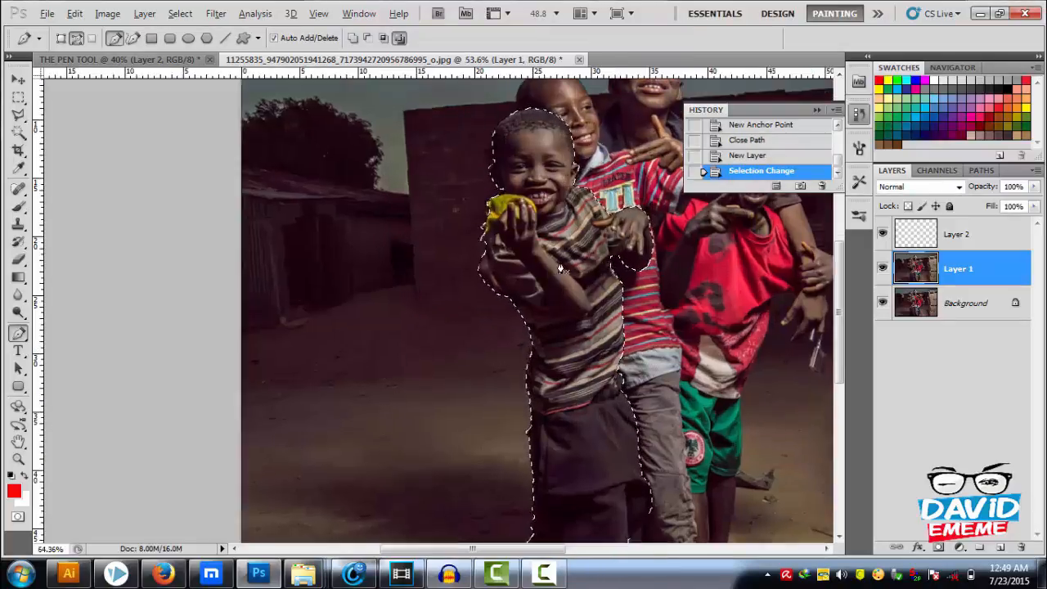
pyautogui.scroll(10, 561, 268)
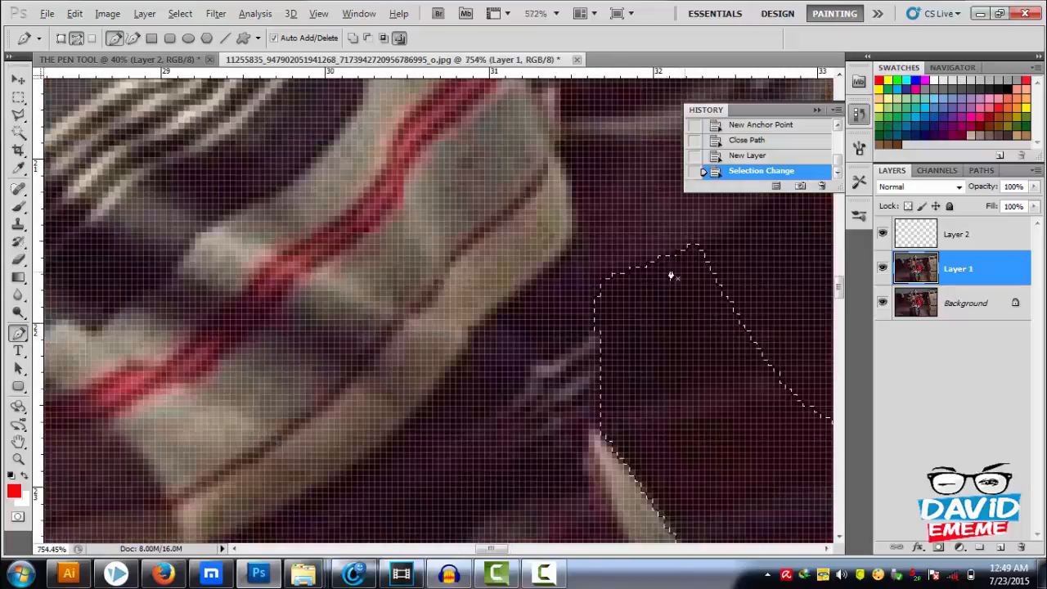
pyautogui.scroll(-10, 671, 275)
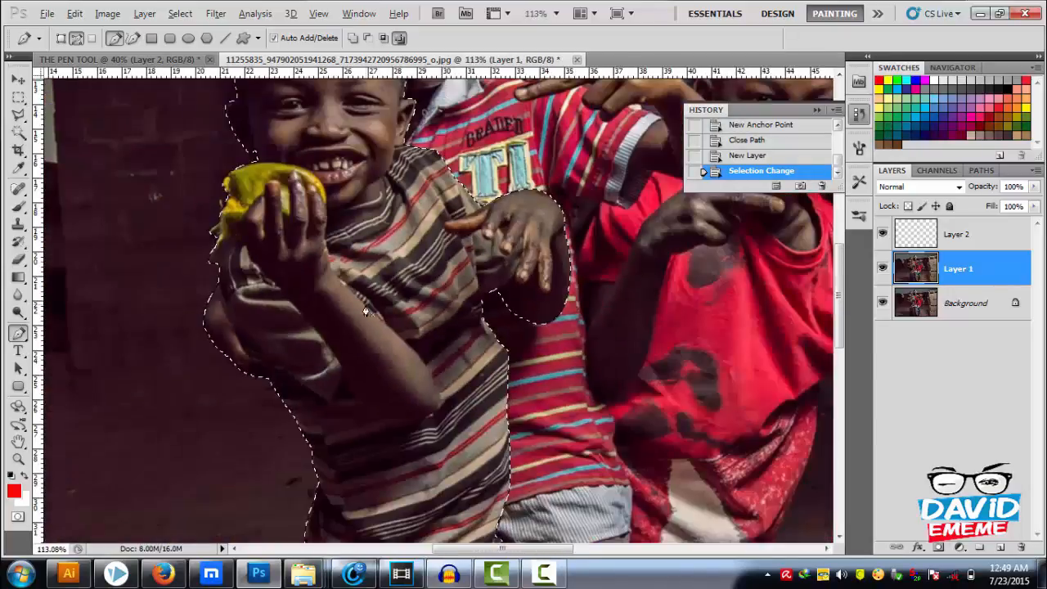
pyautogui.scroll(-3, 366, 310)
pyautogui.scroll(2, 292, 199)
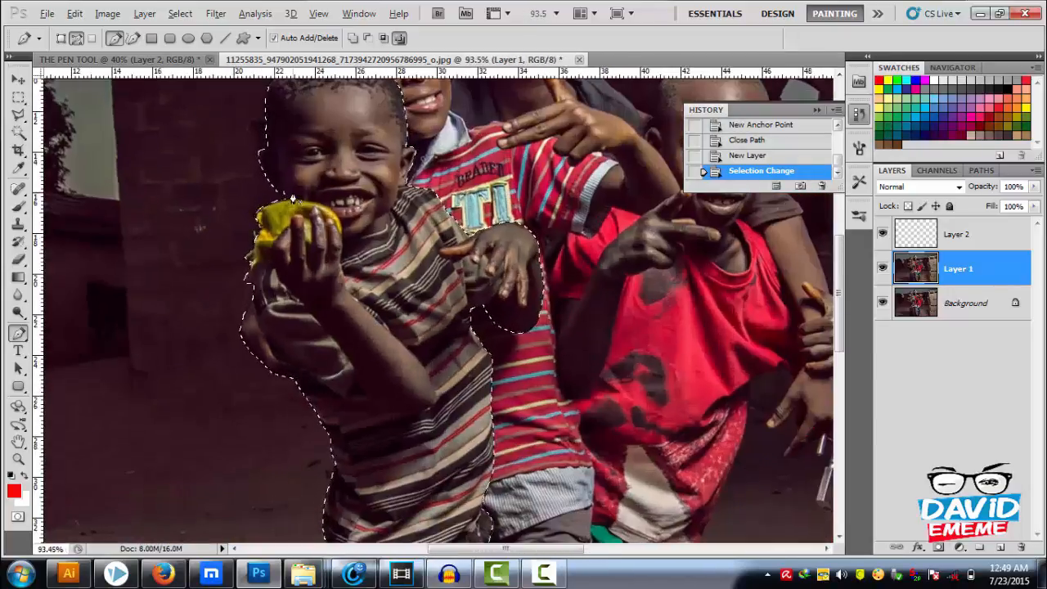
pyautogui.scroll(4, 383, 219)
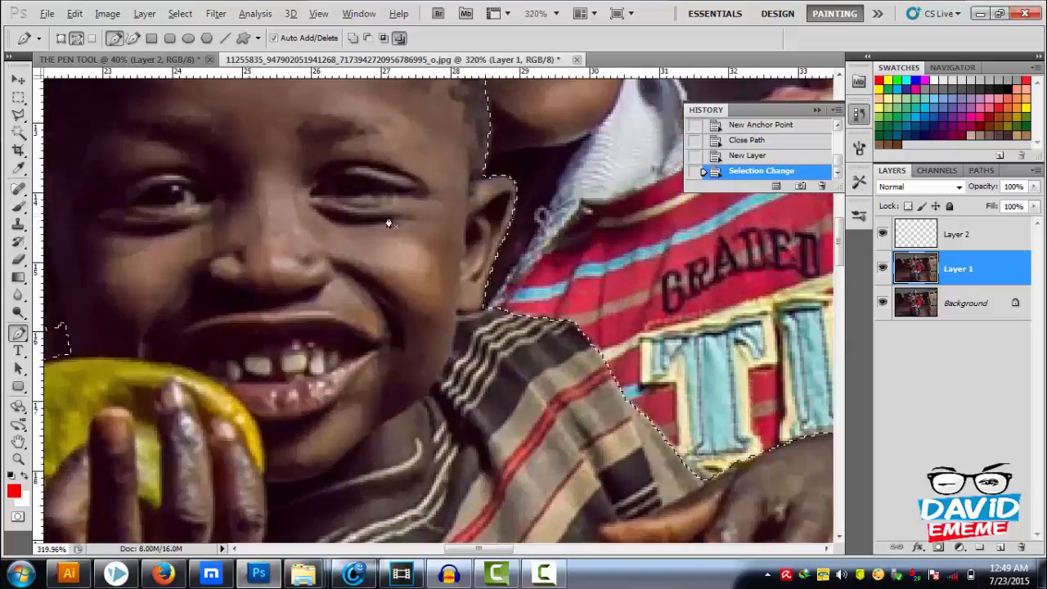
pyautogui.scroll(-5, 389, 222)
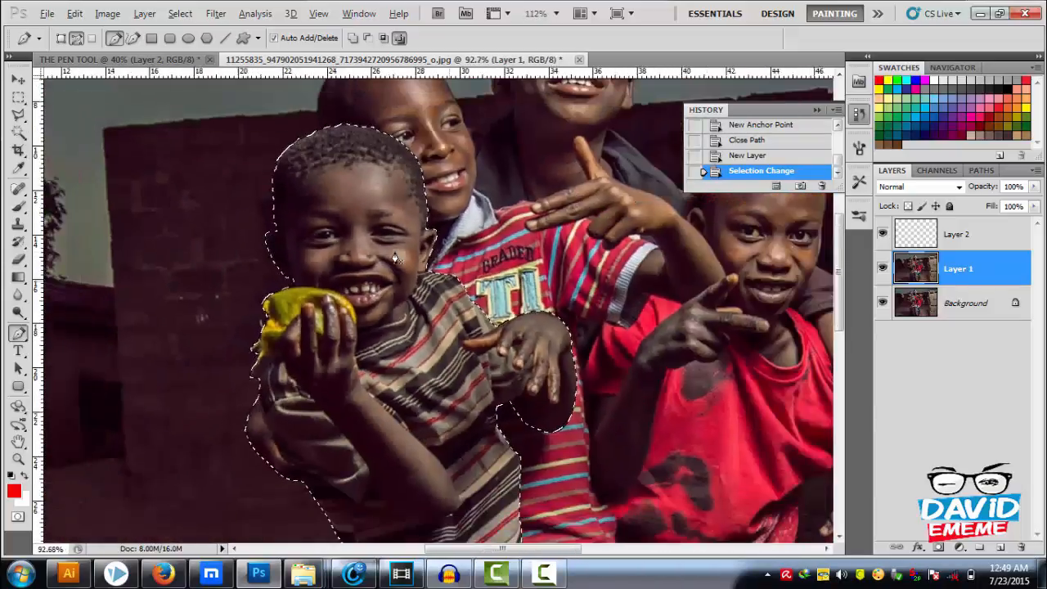
pyautogui.scroll(-2, 395, 259)
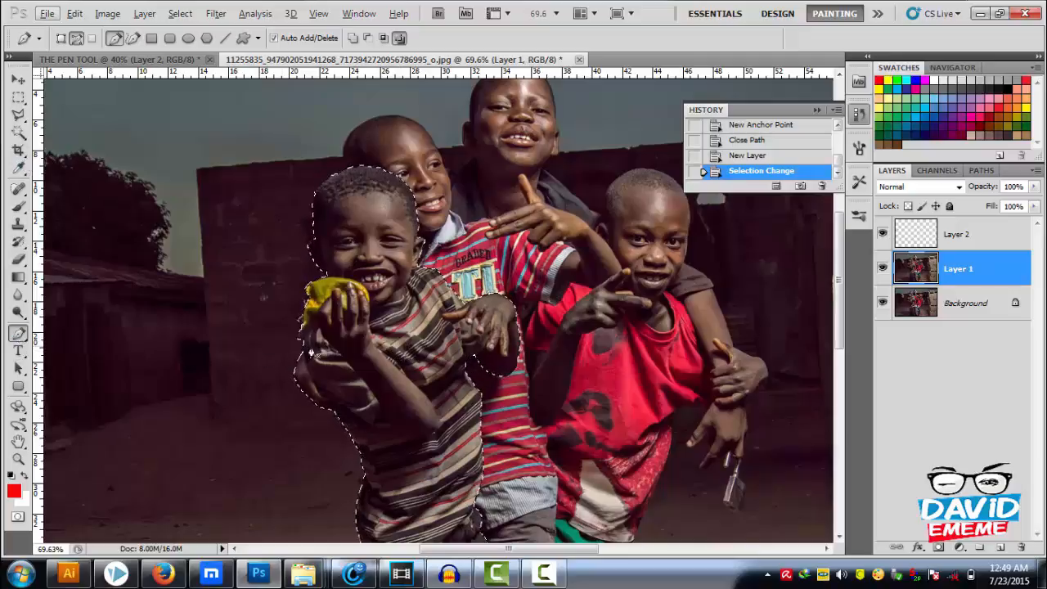
# Step: Compare the commands offered for the selection with the Pen, Magic Wand and Polygonal Lasso tools
pyautogui.rightClick(386, 327)
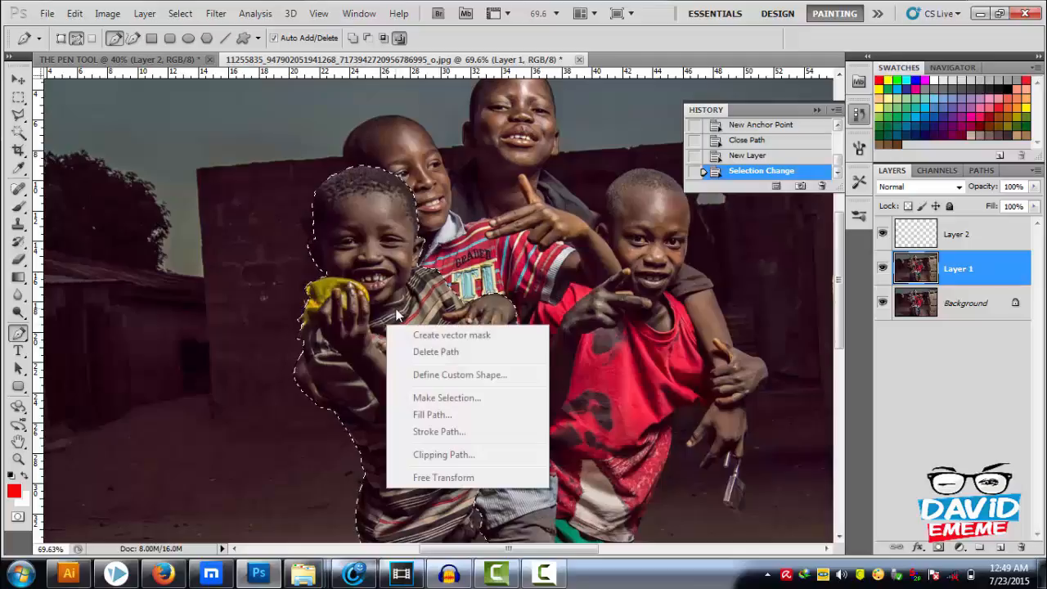
pyautogui.click(996, 274)
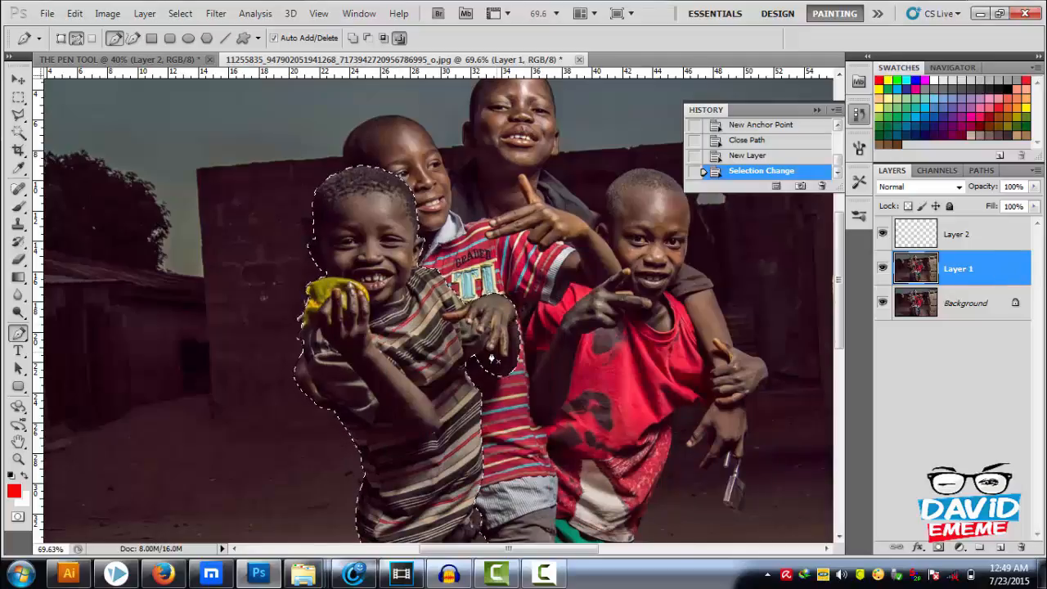
pyautogui.rightClick(407, 335)
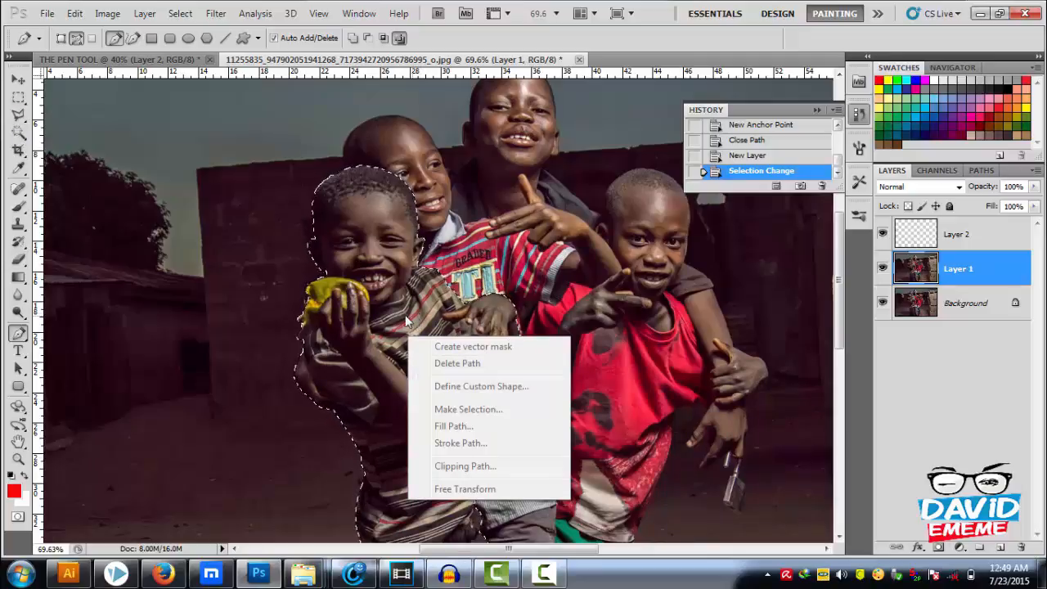
pyautogui.click(16, 138)
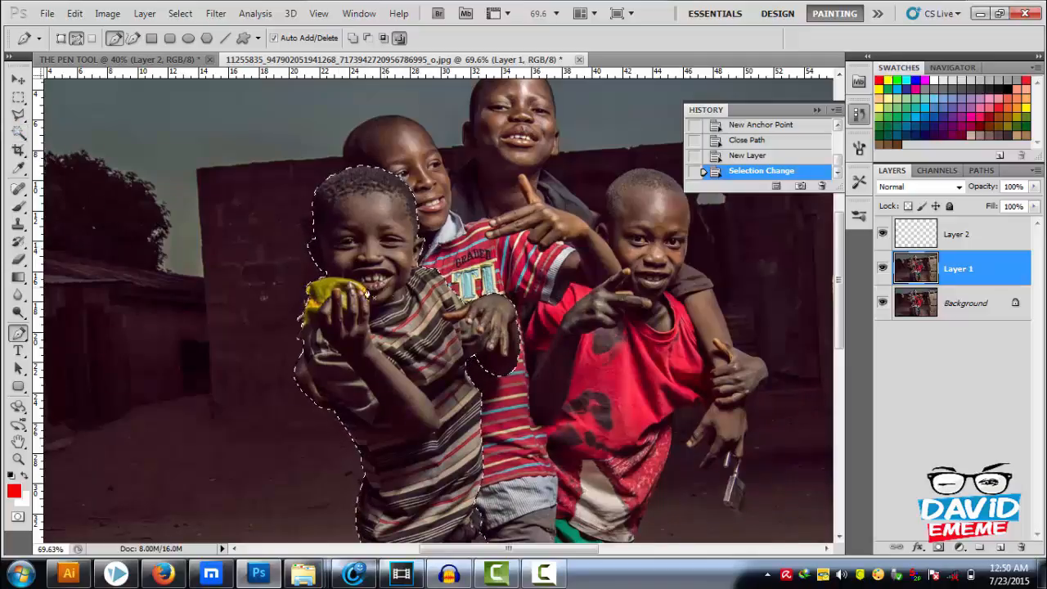
pyautogui.press('w')
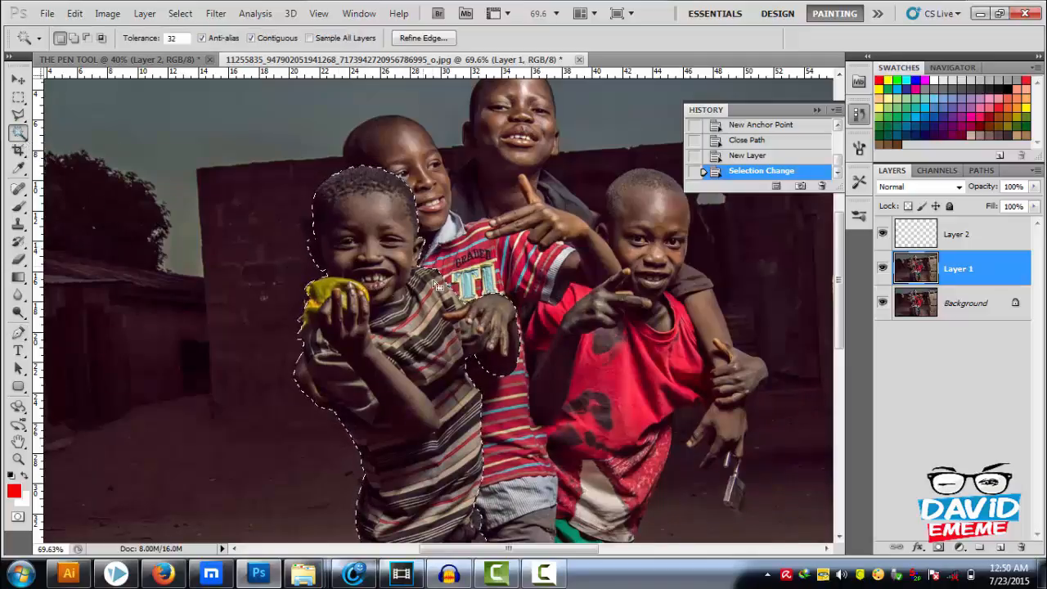
pyautogui.rightClick(399, 308)
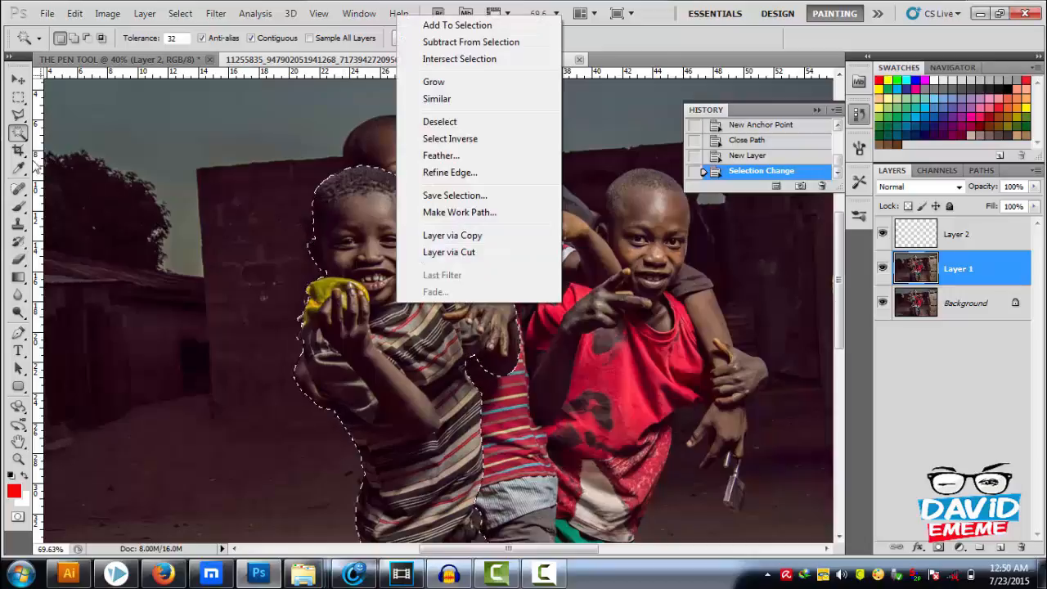
pyautogui.click(18, 116)
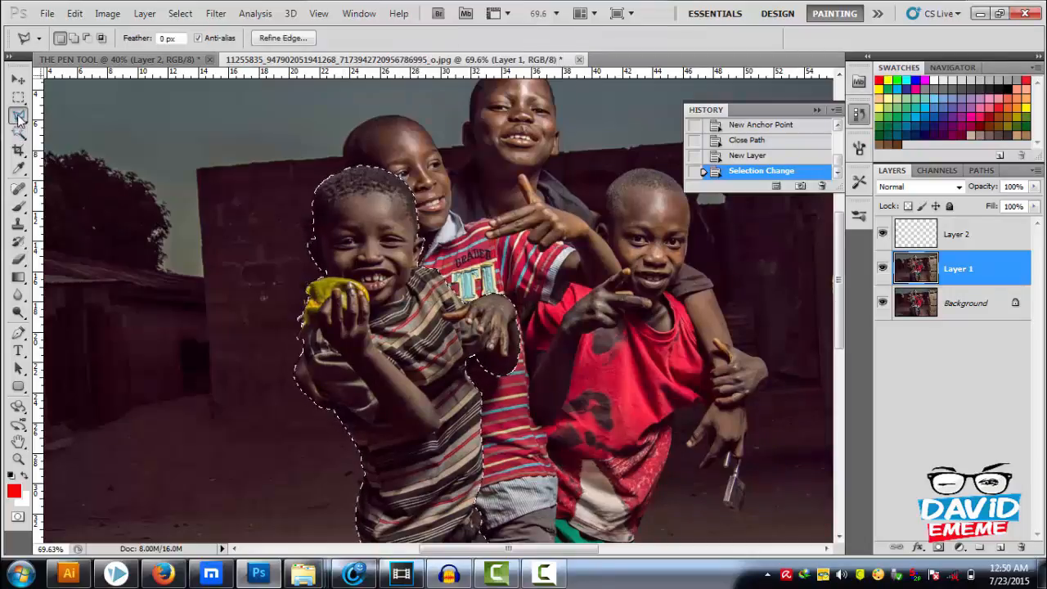
pyautogui.rightClick(386, 321)
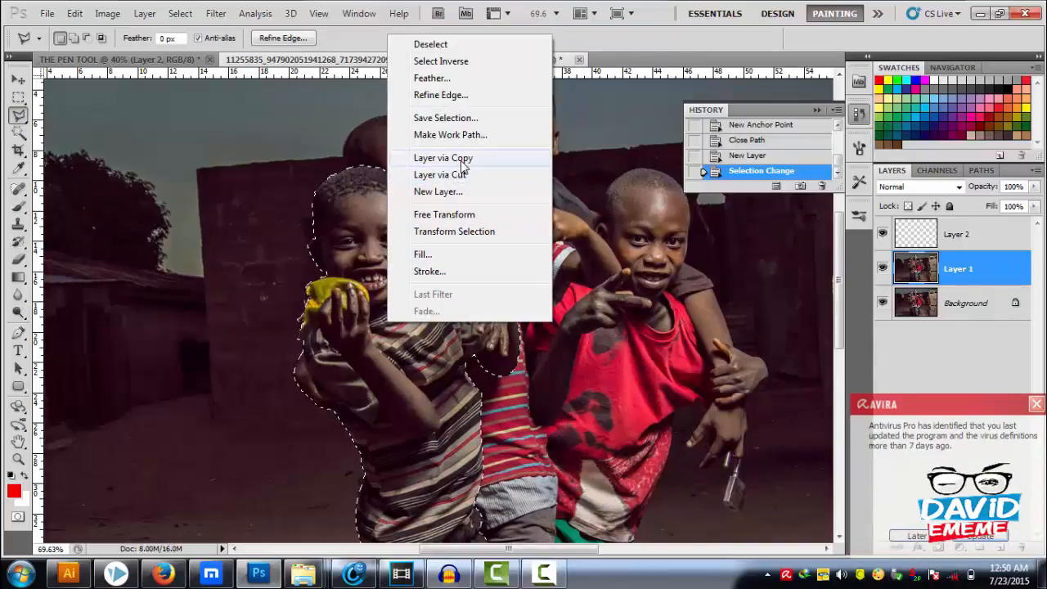
# Step: Switch to the Rectangular Marquee Tool, postpone the antivirus notice, and copy the selected boy to a new layer with Layer via Copy
pyautogui.click(18, 102)
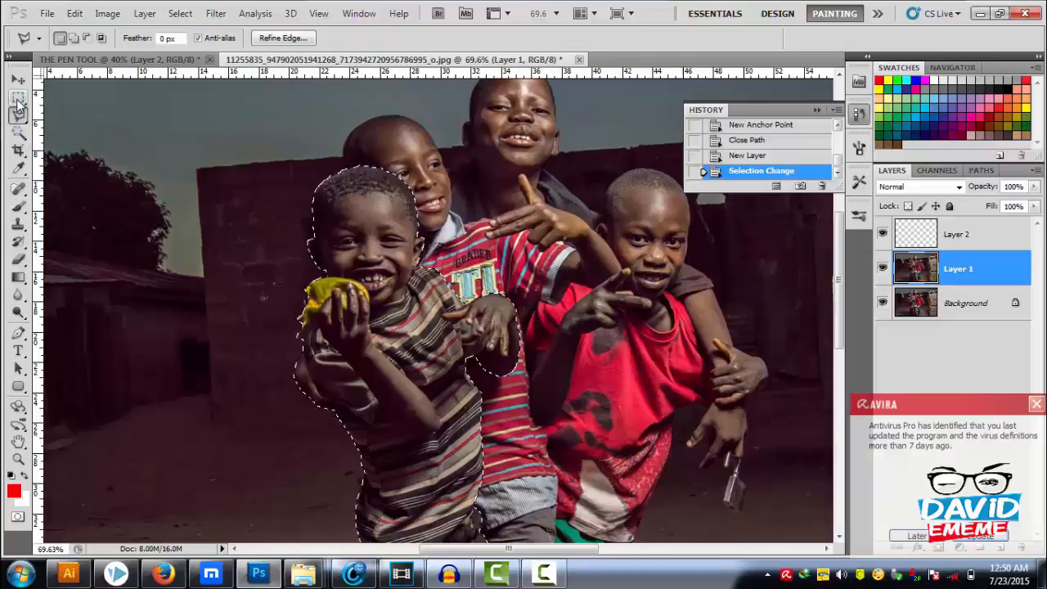
pyautogui.click(18, 98)
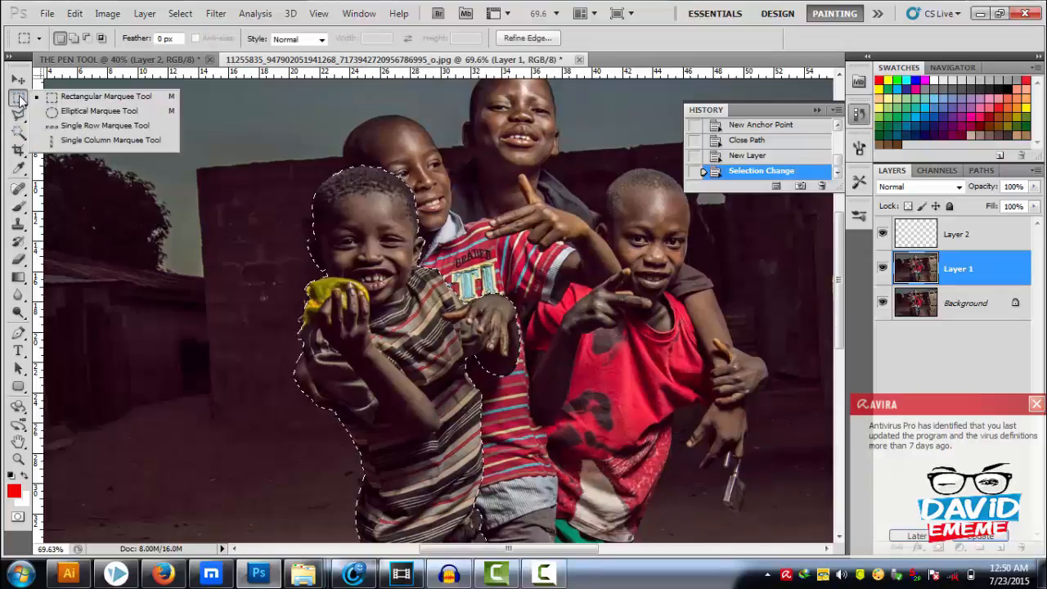
pyautogui.rightClick(394, 315)
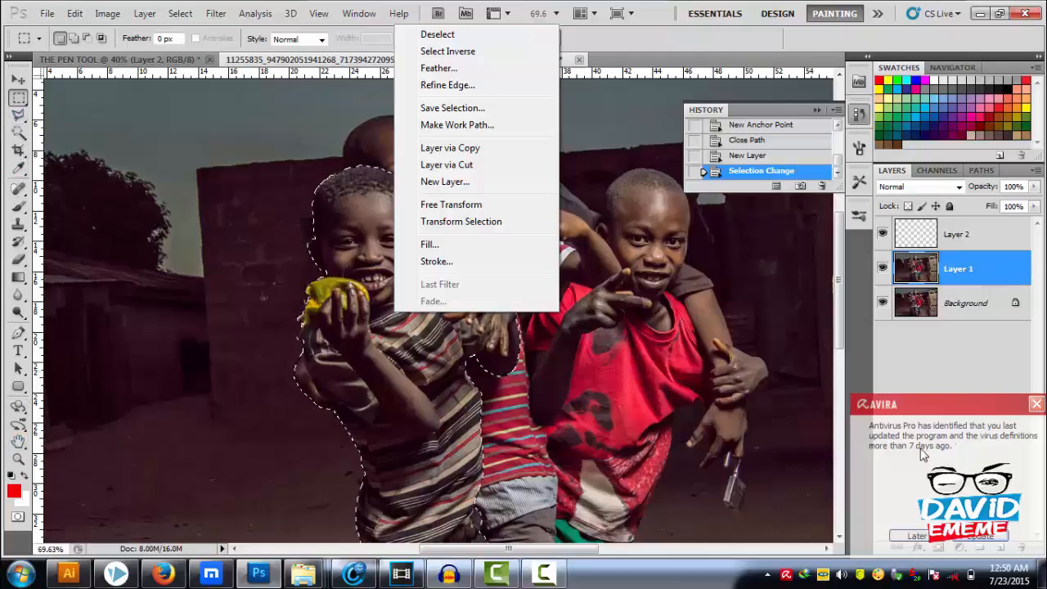
pyautogui.click(919, 536)
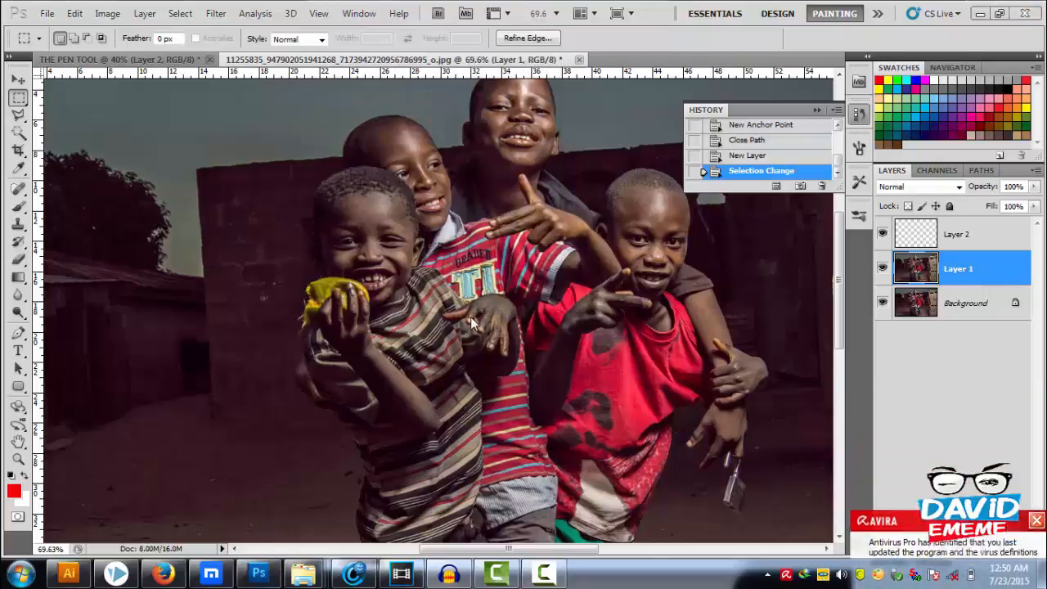
pyautogui.rightClick(403, 321)
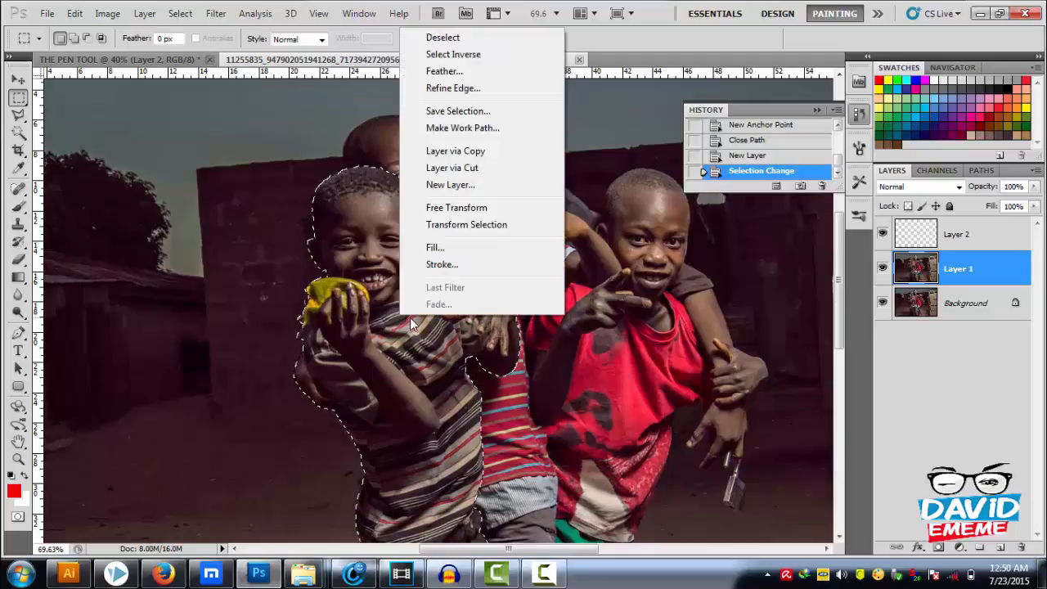
pyautogui.click(455, 151)
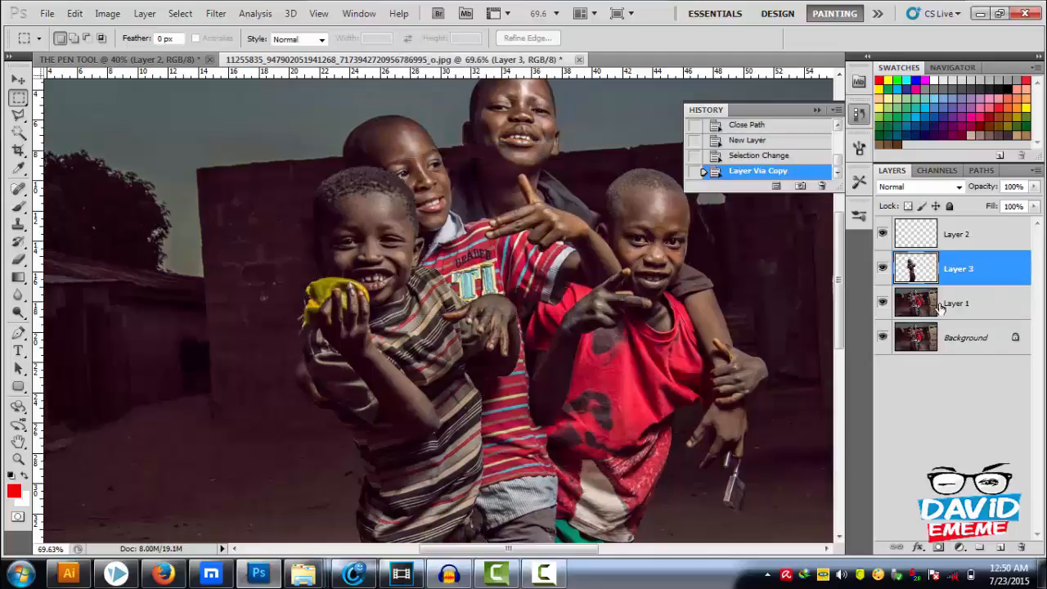
# Step: Hide the Background and Layer 1, and inspect the isolated boy's cut-out edges against transparency
pyautogui.click(886, 343)
pyautogui.click(882, 307)
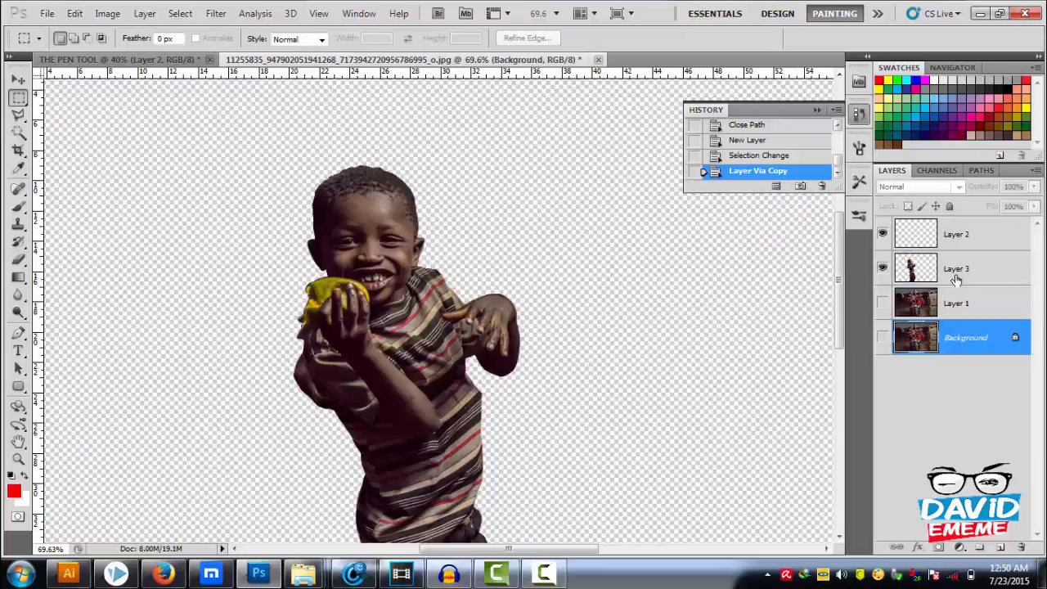
pyautogui.scroll(-5, 322, 351)
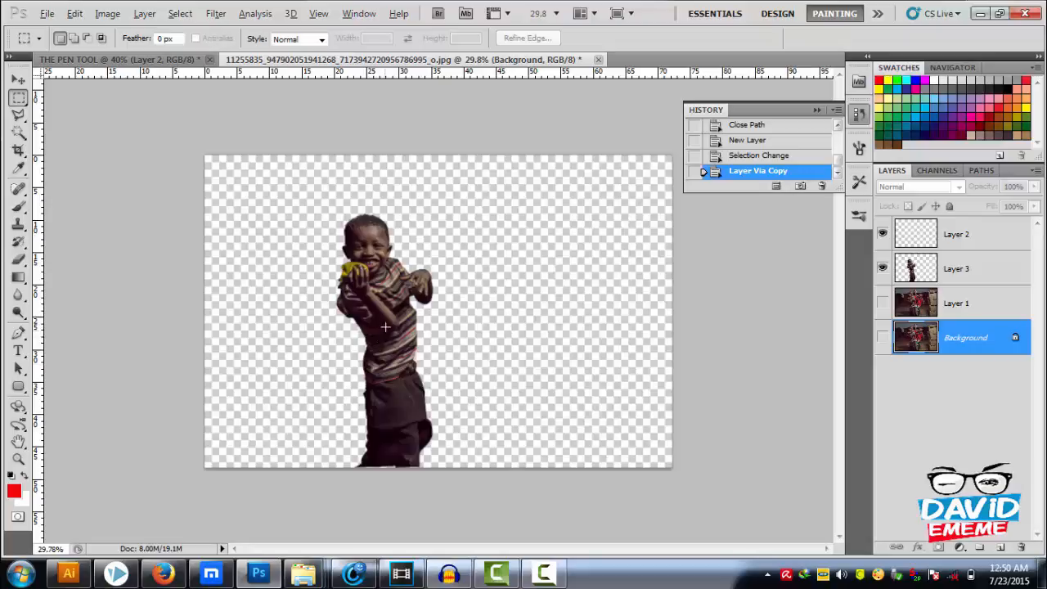
pyautogui.scroll(5, 385, 327)
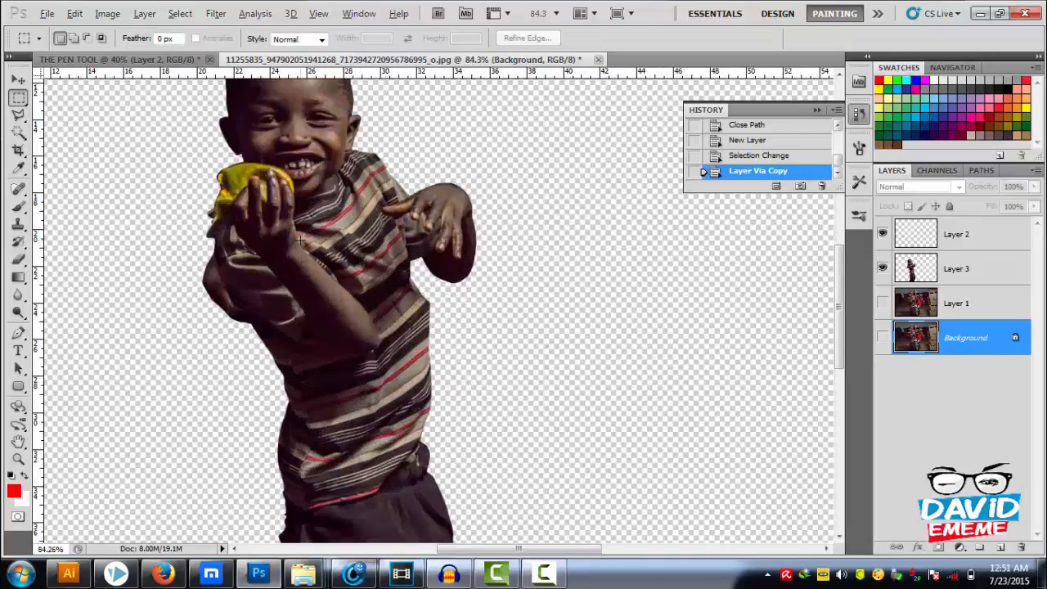
pyautogui.scroll(4, 243, 182)
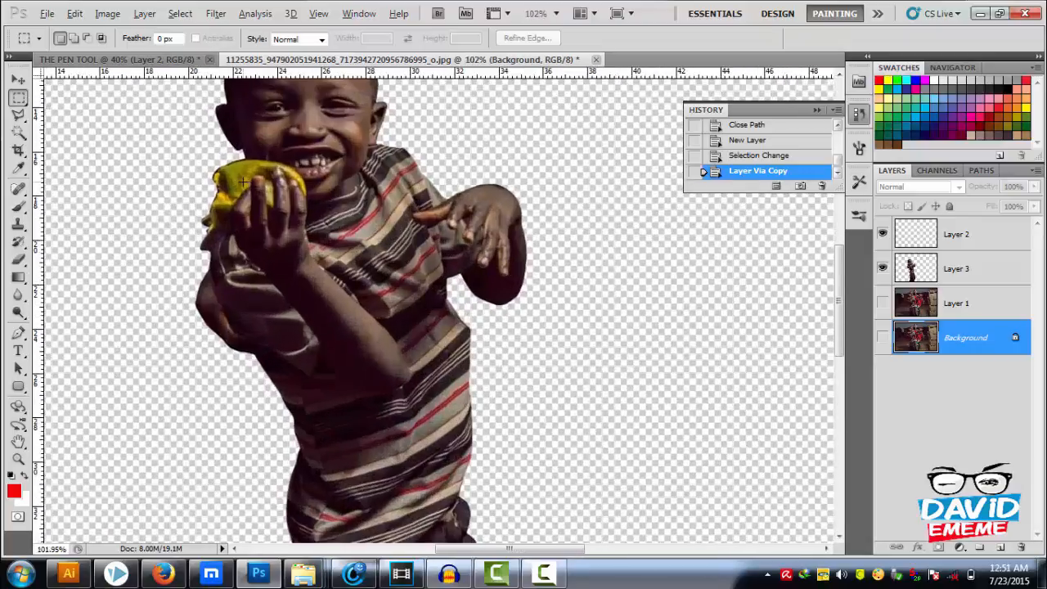
pyautogui.scroll(-3, 243, 182)
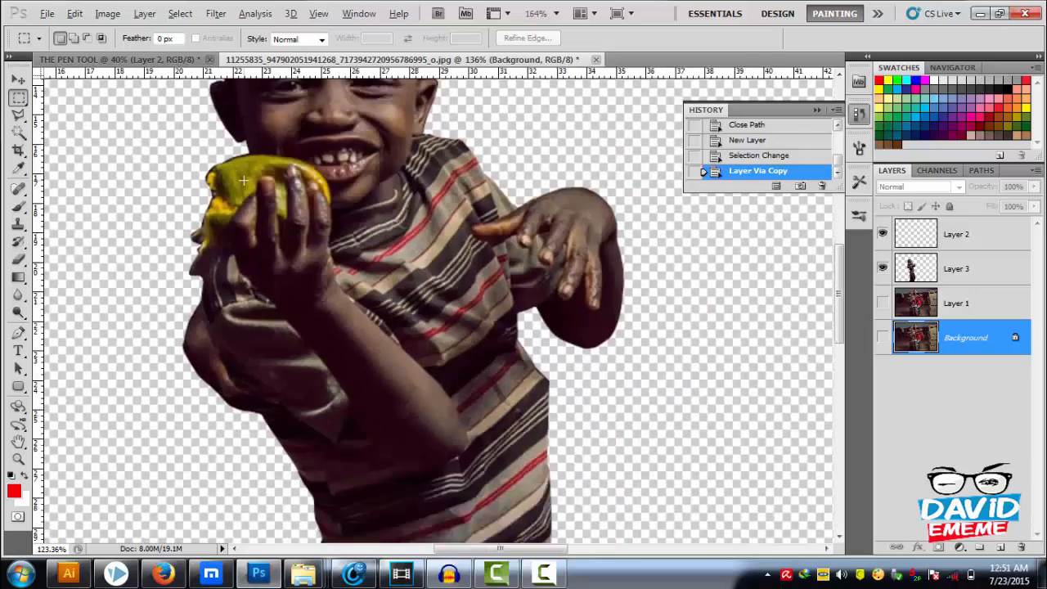
pyautogui.scroll(-2, 244, 180)
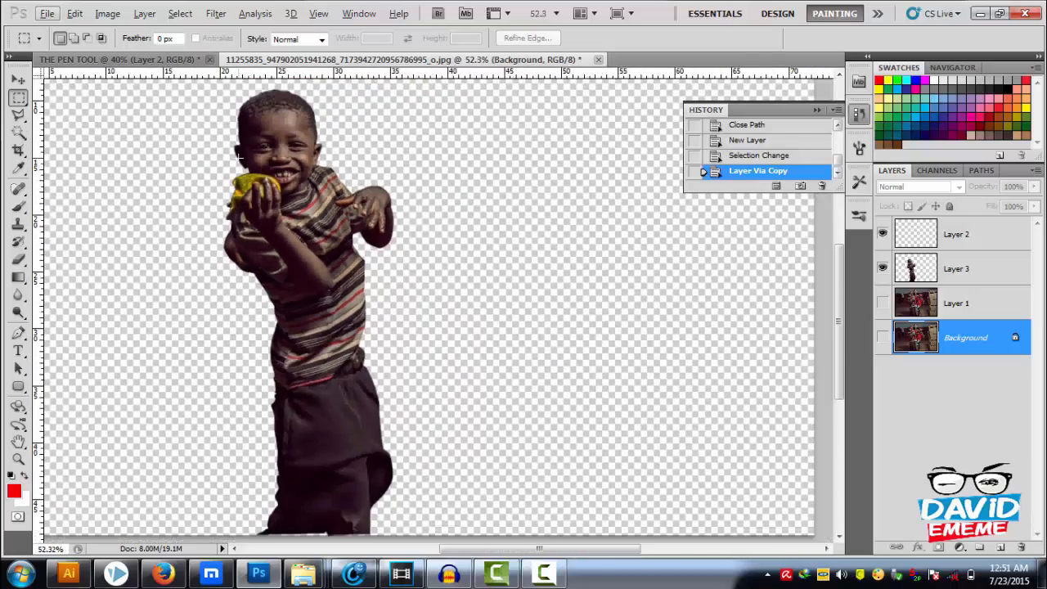
pyautogui.scroll(6, 243, 157)
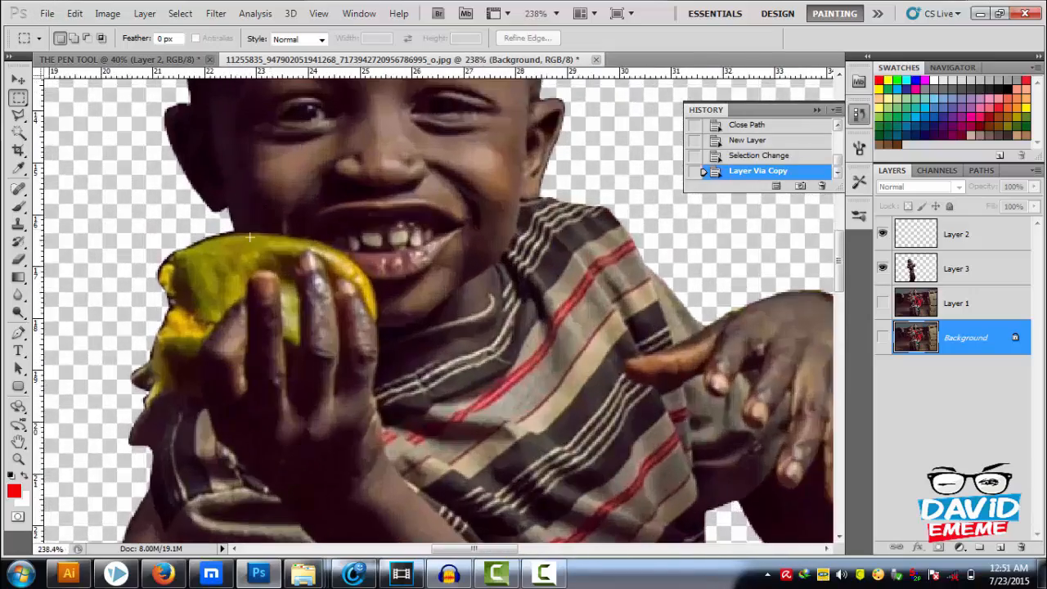
pyautogui.scroll(-3, 243, 243)
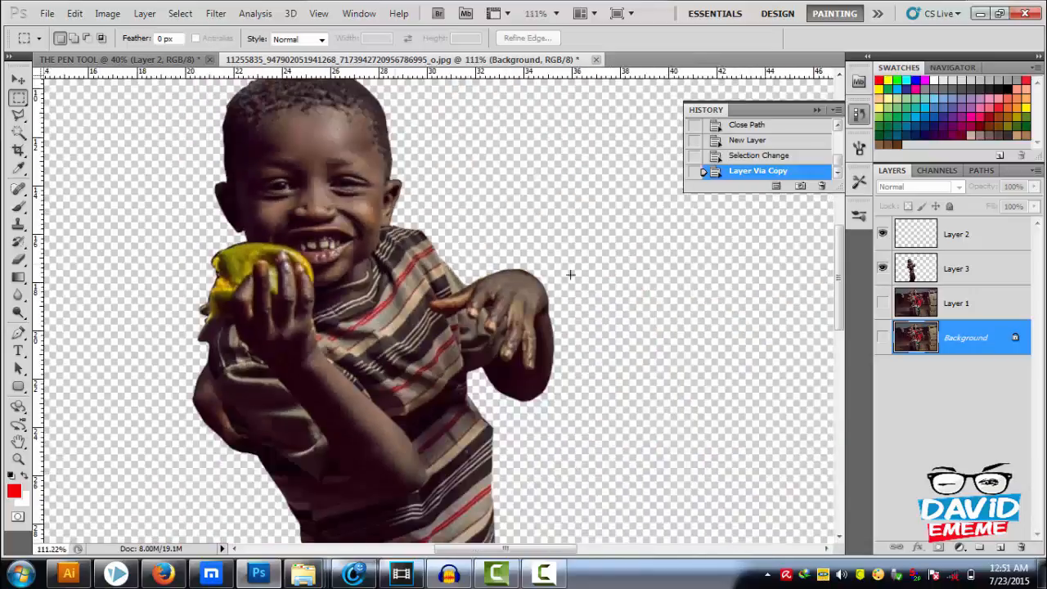
# Step: Show Layer 1, select Layer 3, and move the boy's copy to stand just left of the original boy
pyautogui.click(882, 304)
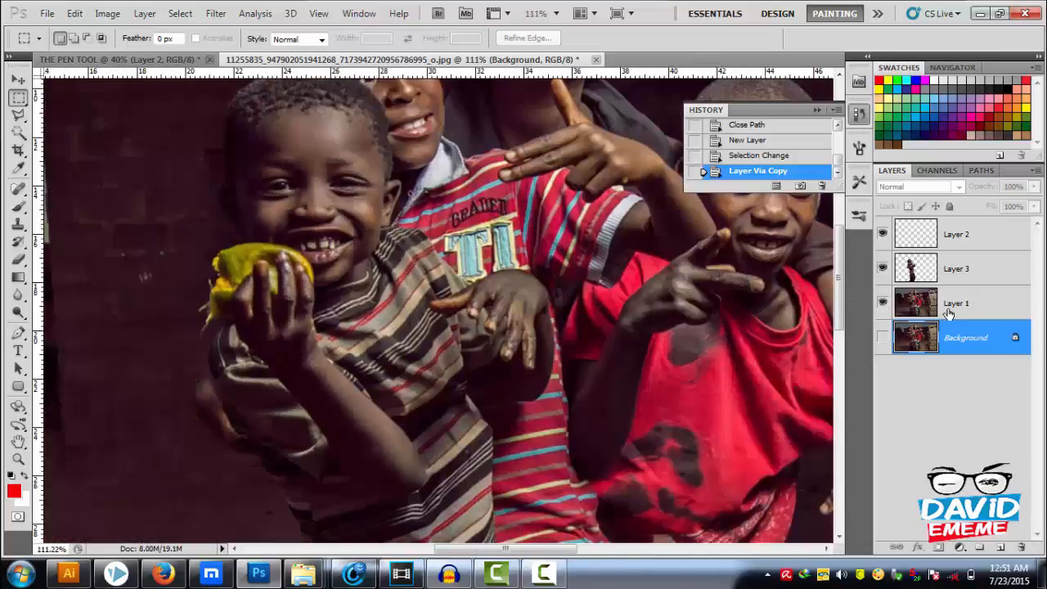
pyautogui.click(971, 276)
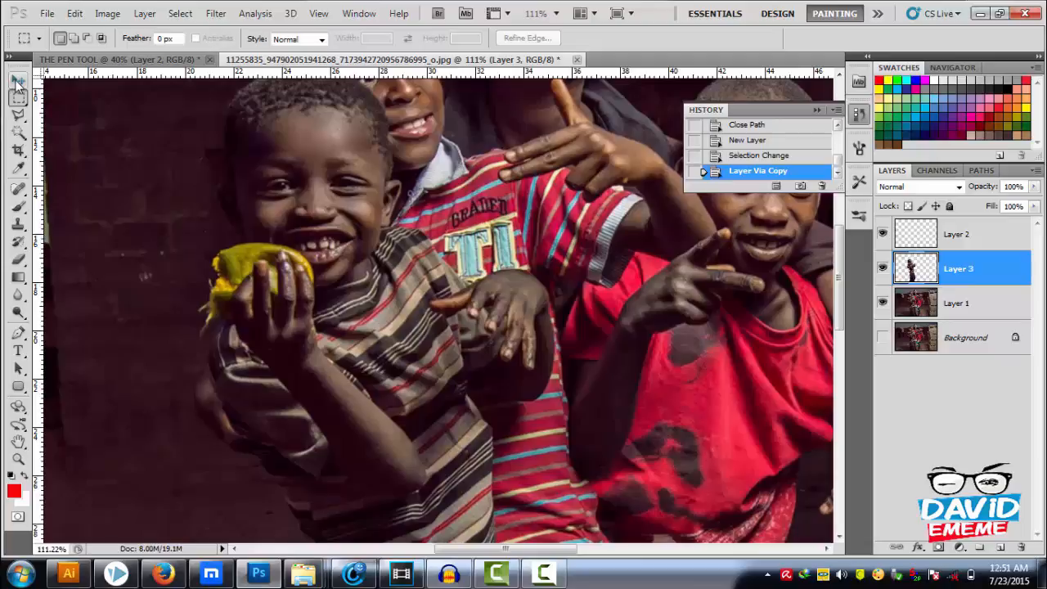
pyautogui.click(17, 80)
pyautogui.scroll(-6, 434, 288)
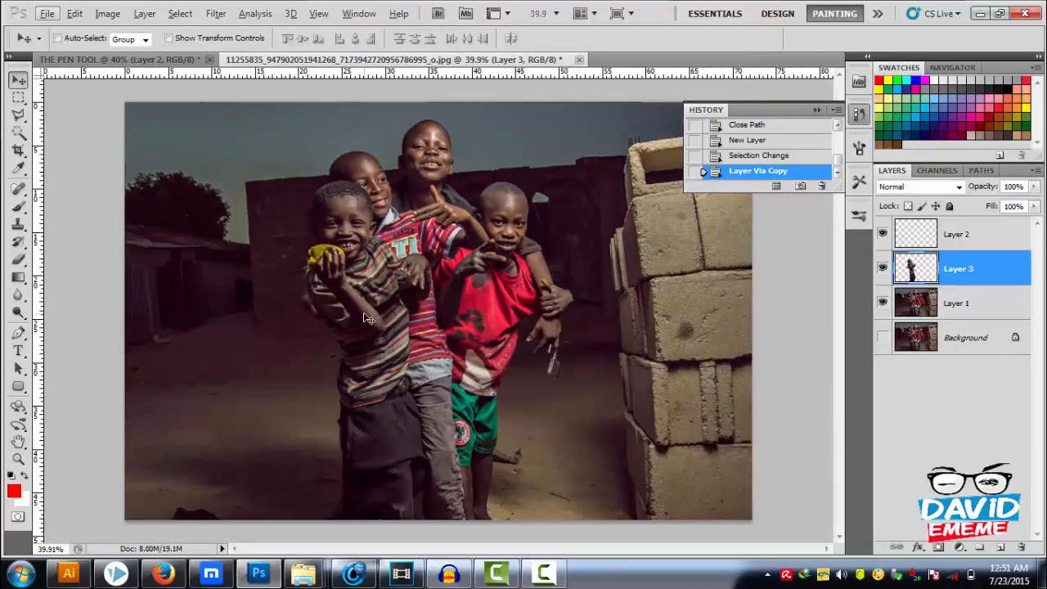
pyautogui.moveTo(365, 317); pyautogui.dragTo(270, 315)
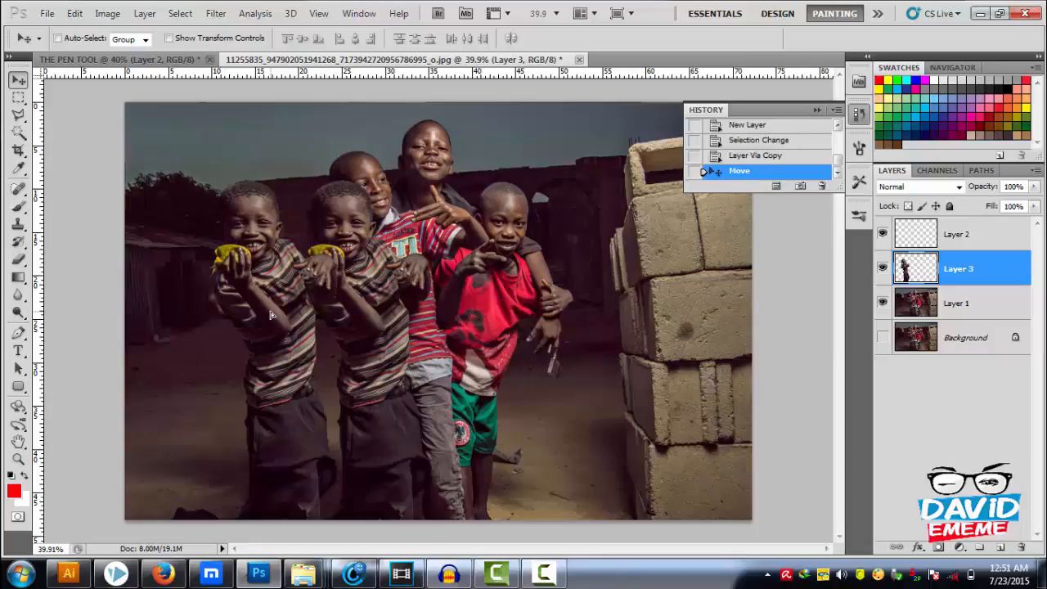
pyautogui.scroll(3, 273, 318)
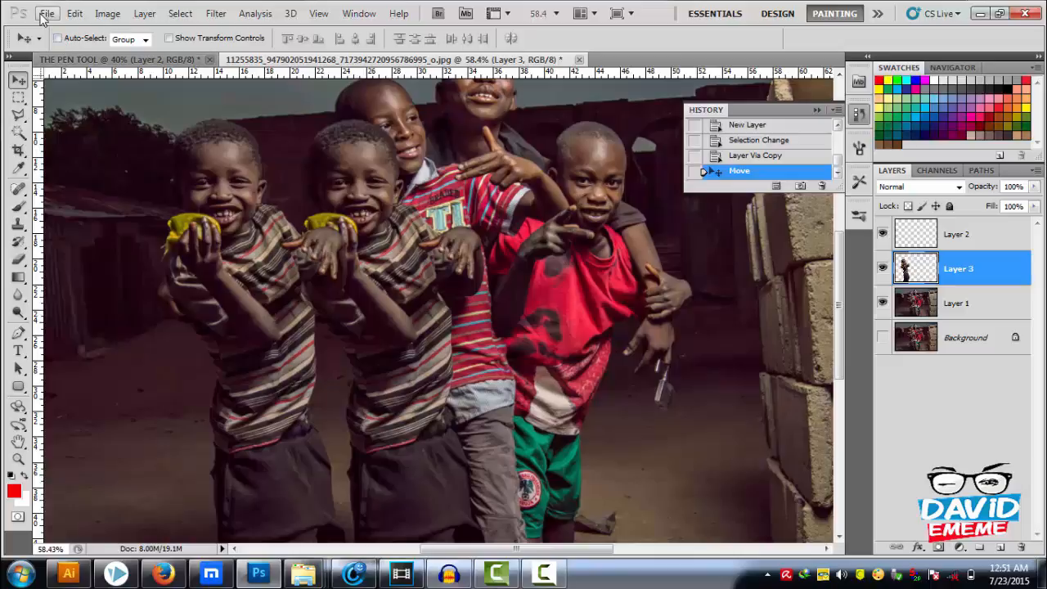
# Step: Start a Free Transform on the boy's copy and look over its bounding box and handles
pyautogui.click(46, 14)
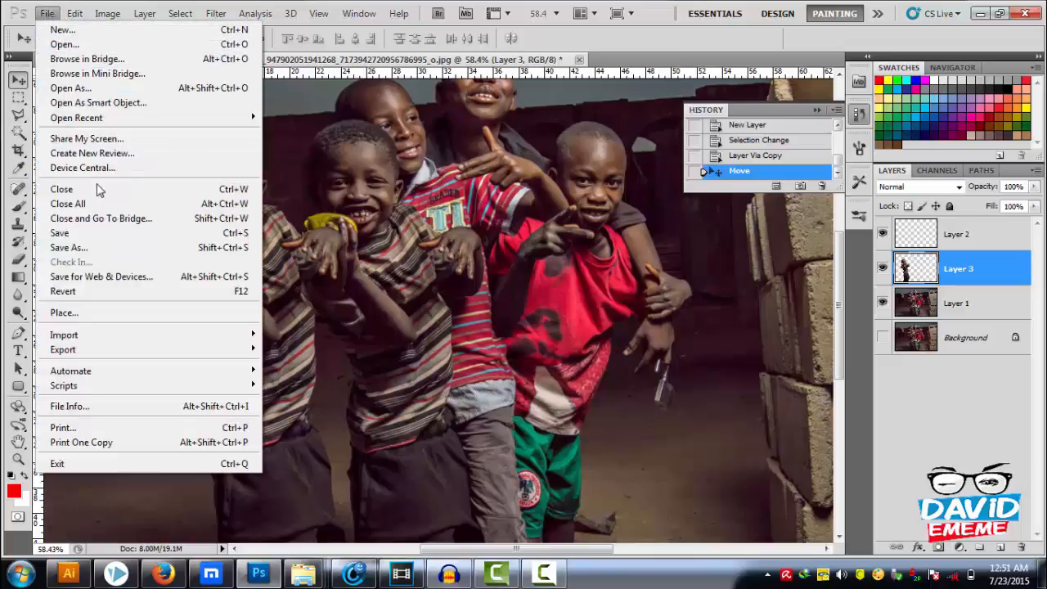
pyautogui.click(943, 288)
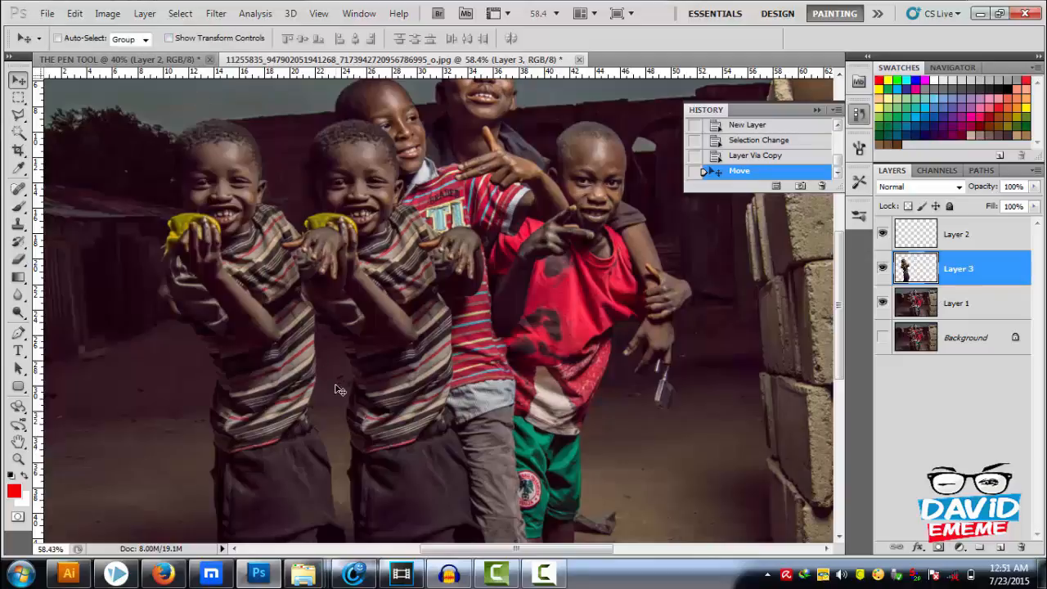
pyautogui.click(74, 13)
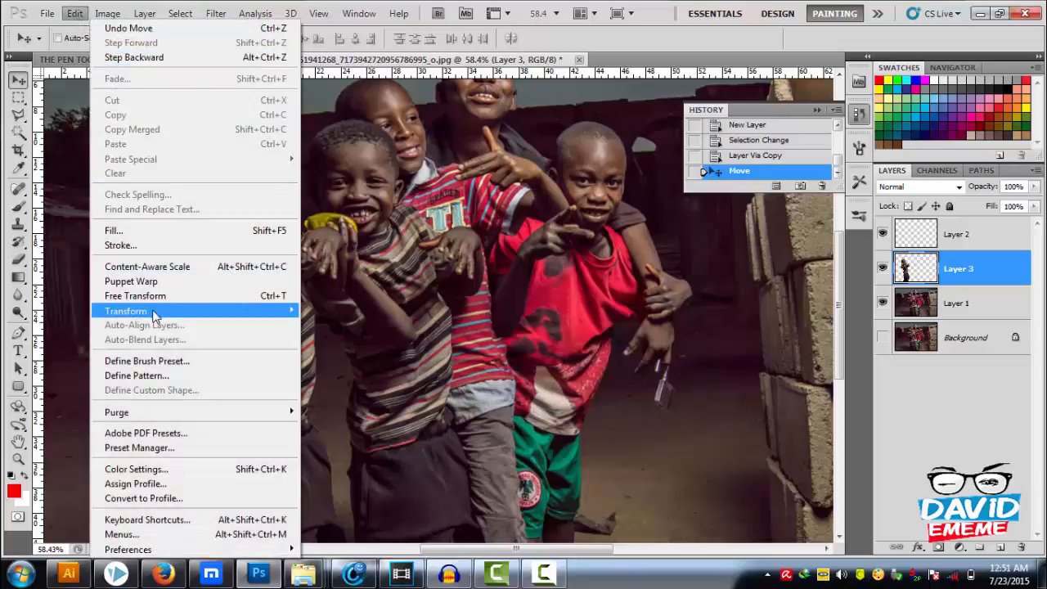
pyautogui.moveTo(153, 316)
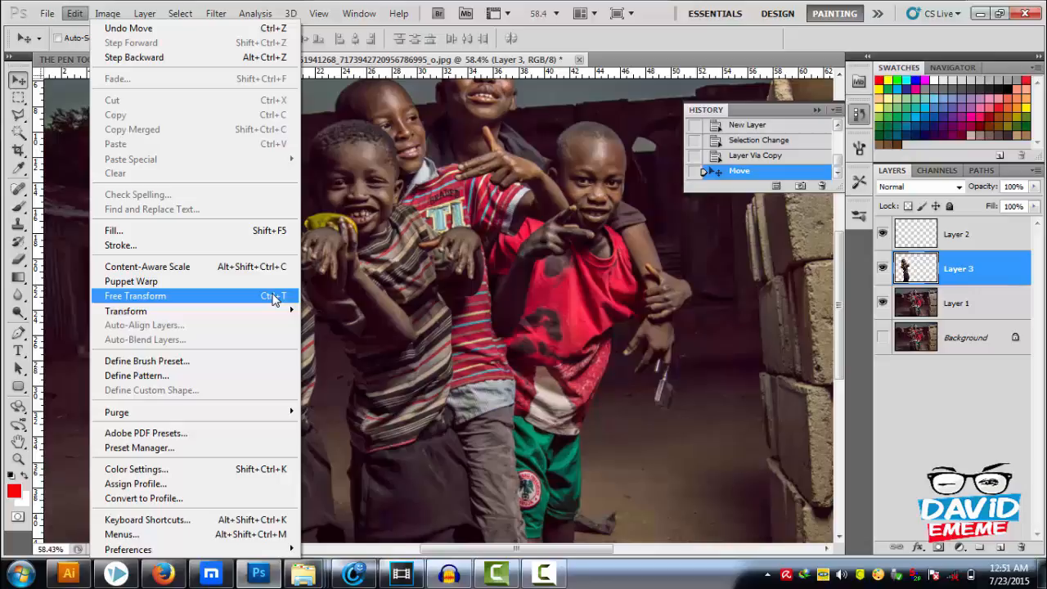
pyautogui.moveTo(107, 13)
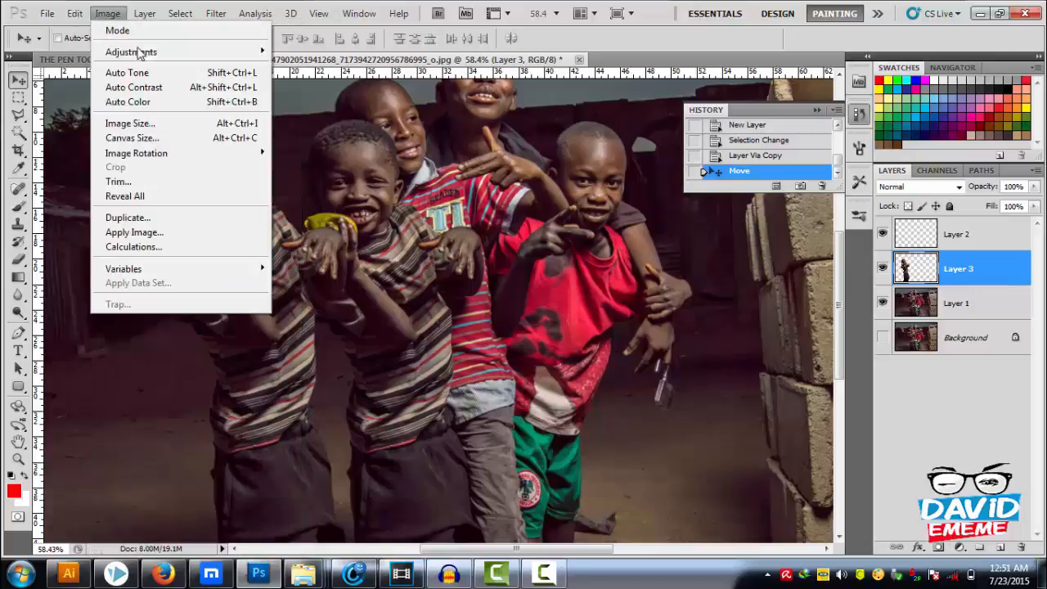
pyautogui.moveTo(75, 16)
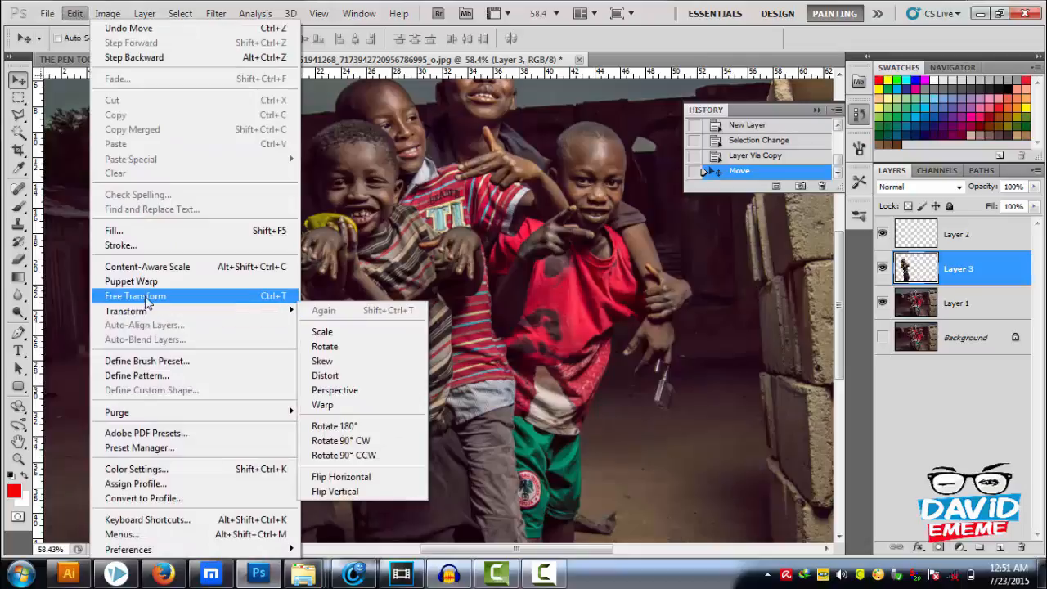
pyautogui.click(147, 297)
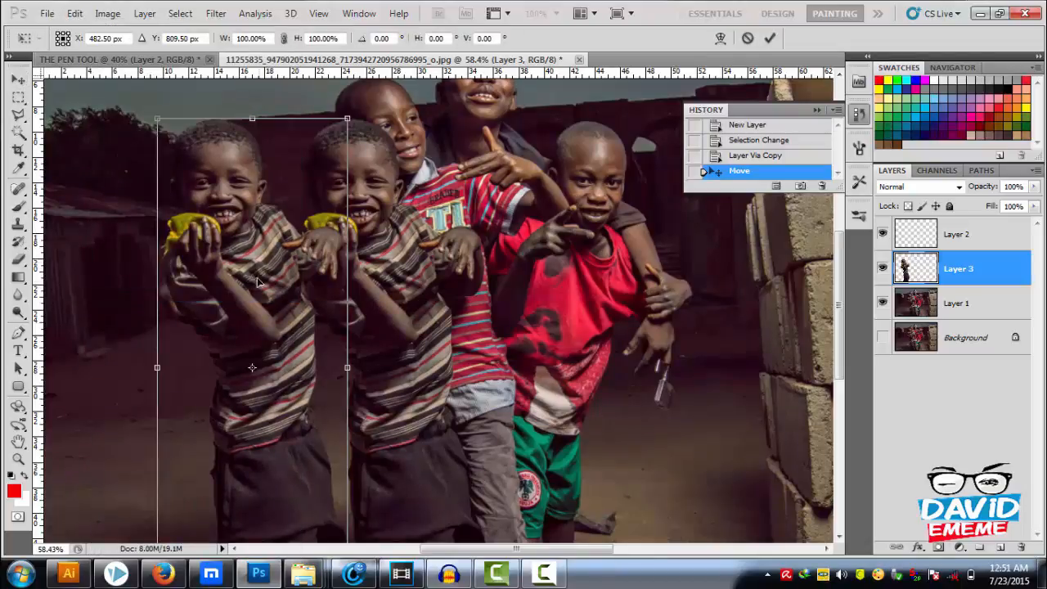
pyautogui.scroll(-2, 254, 229)
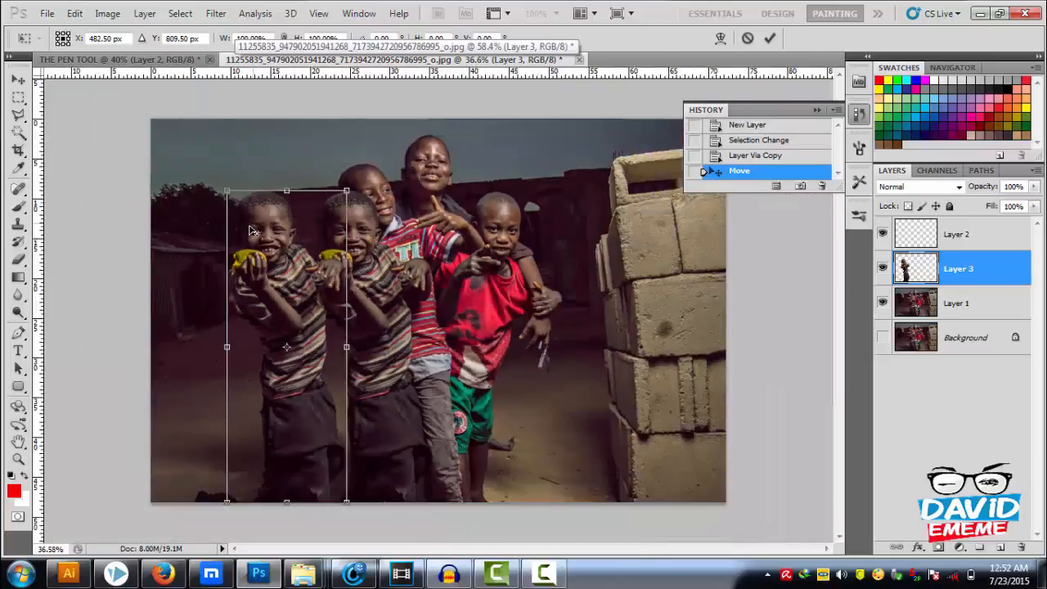
pyautogui.scroll(2, 298, 248)
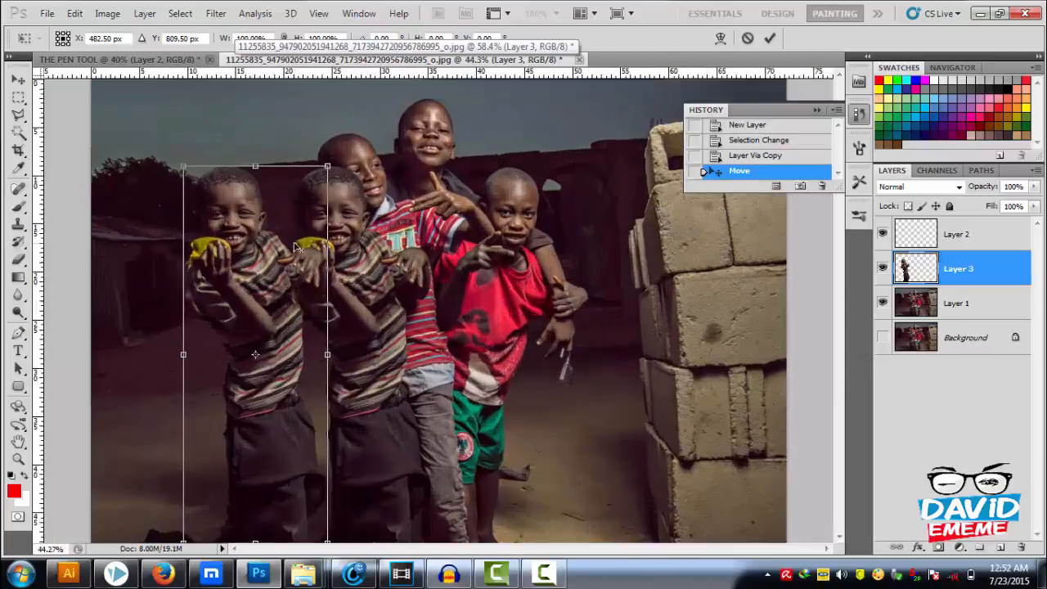
pyautogui.moveTo(354, 125); pyautogui.dragTo(344, 190)
pyautogui.scroll(-2, 350, 159)
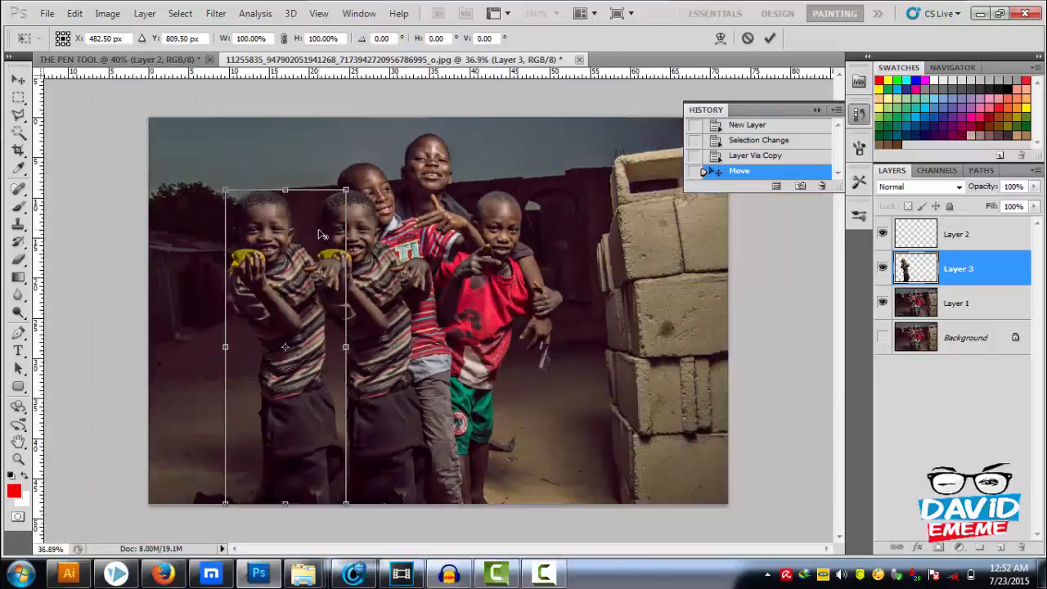
pyautogui.scroll(2, 321, 235)
pyautogui.scroll(-2, 321, 235)
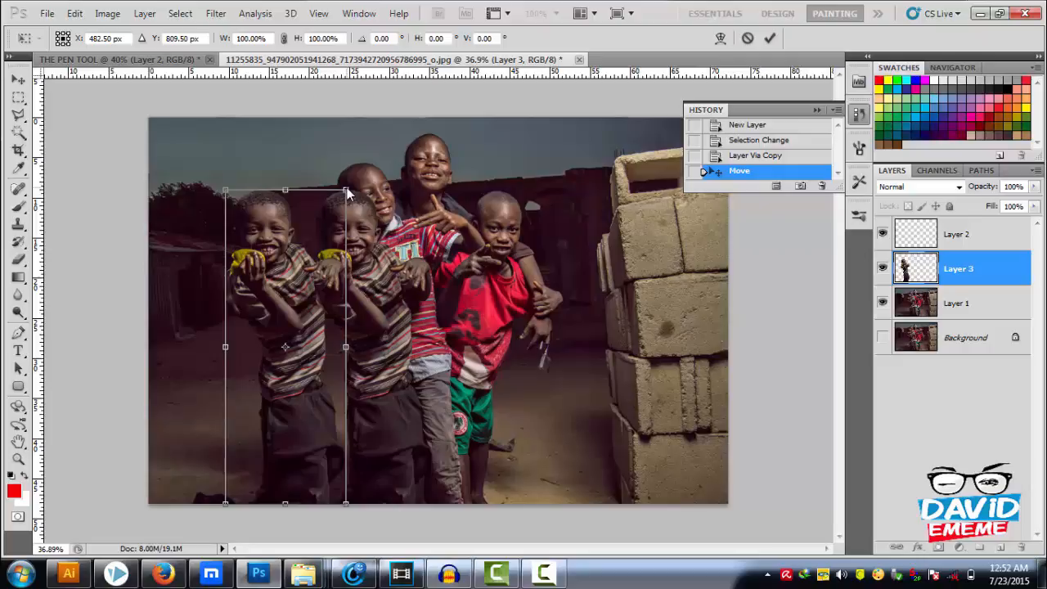
# Step: Try distorting the boy's copy by its upper bounding-box corners, and cancel the transform
pyautogui.moveTo(348, 191); pyautogui.dragTo(367, 208)
pyautogui.hotkey('ctrl', 'z')
pyautogui.moveTo(228, 192); pyautogui.dragTo(198, 232)
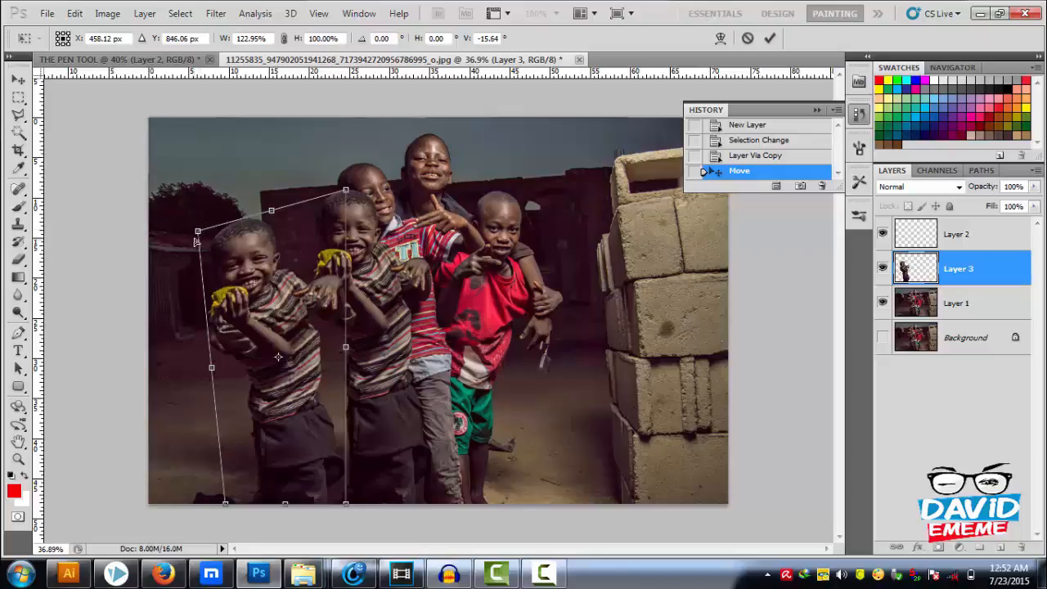
pyautogui.moveTo(199, 232); pyautogui.dragTo(212, 189)
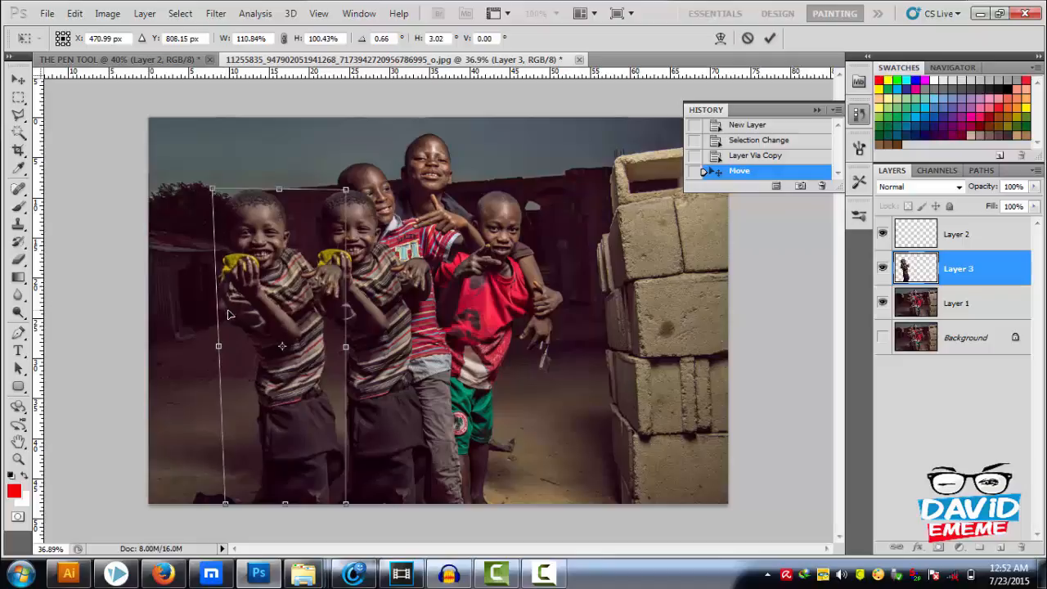
pyautogui.hotkey('ctrl', 'z')
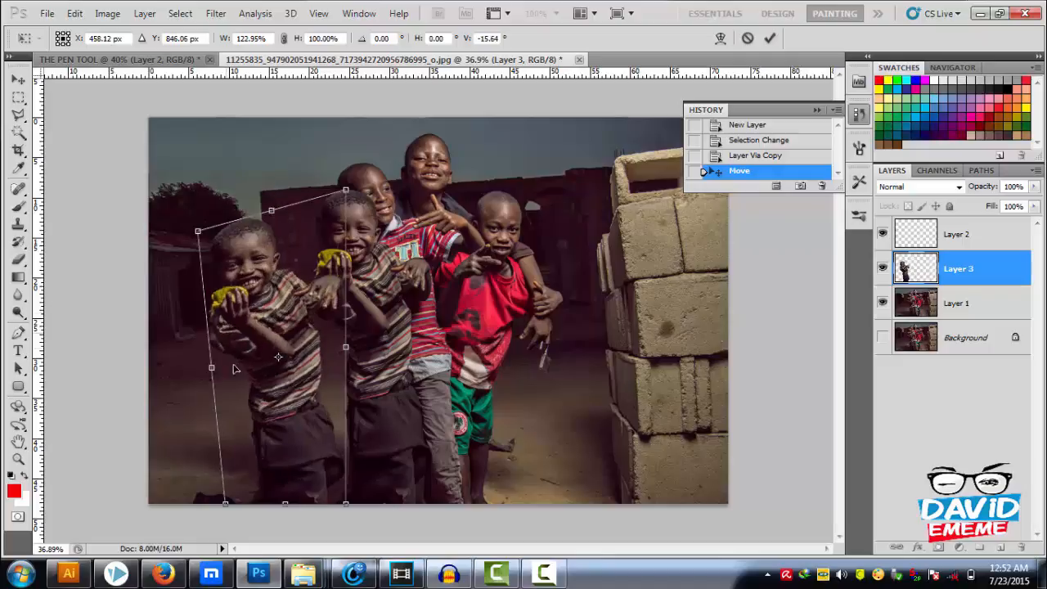
pyautogui.click(746, 37)
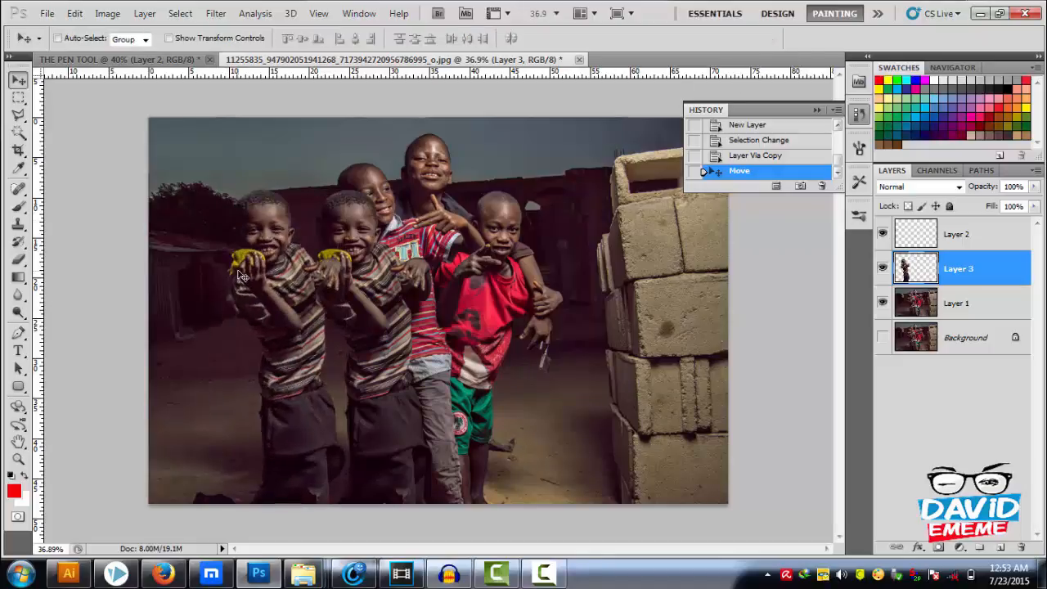
# Step: Flip the boy's copy horizontally with Free Transform and shift it left to X about 428 px, facing the original boy
pyautogui.hotkey('ctrl', 't')
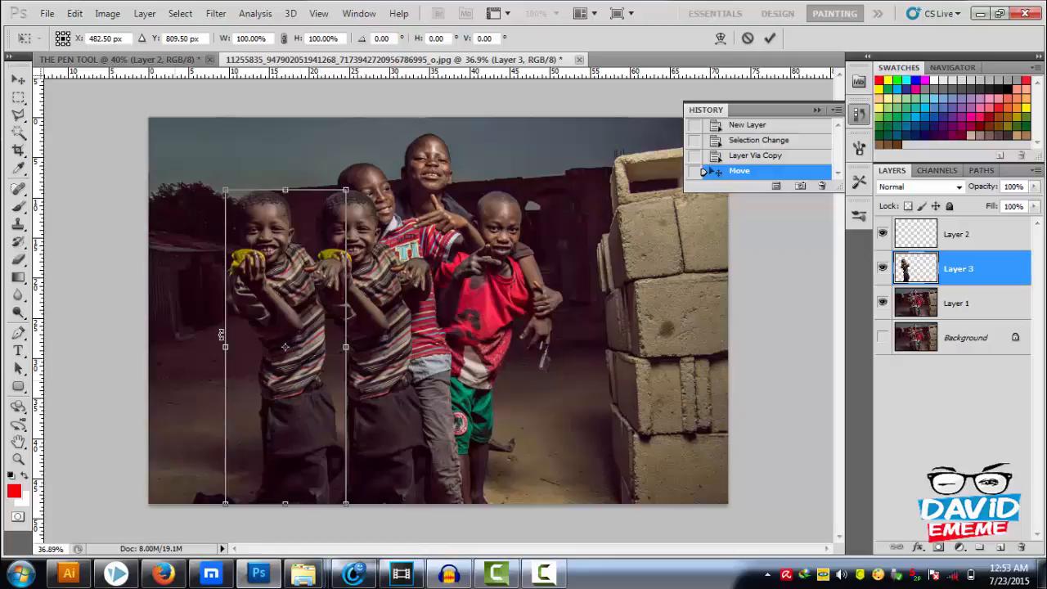
pyautogui.rightClick(282, 399)
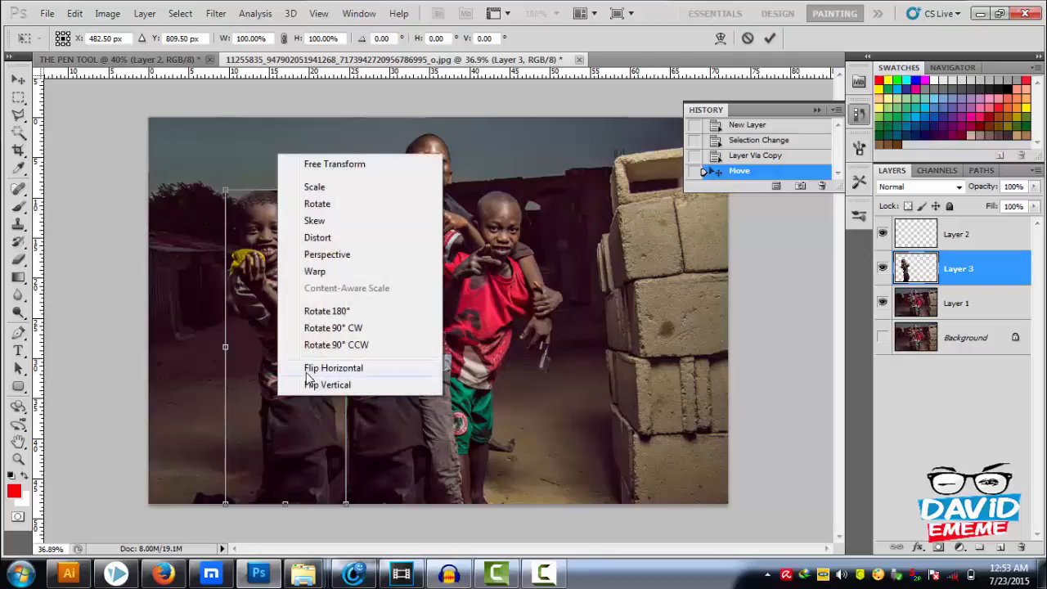
pyautogui.click(275, 401)
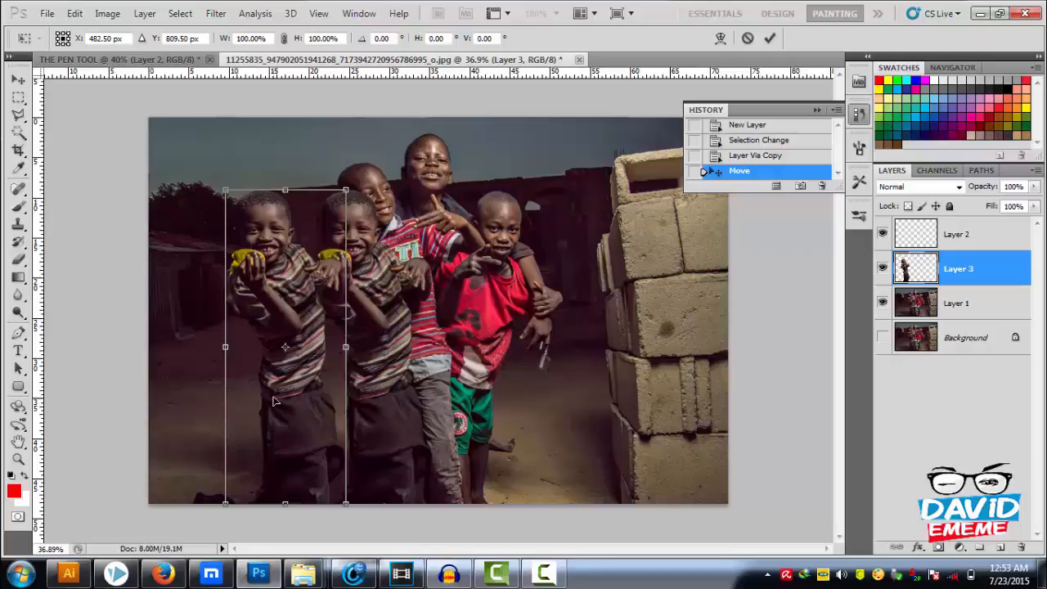
pyautogui.rightClick(275, 401)
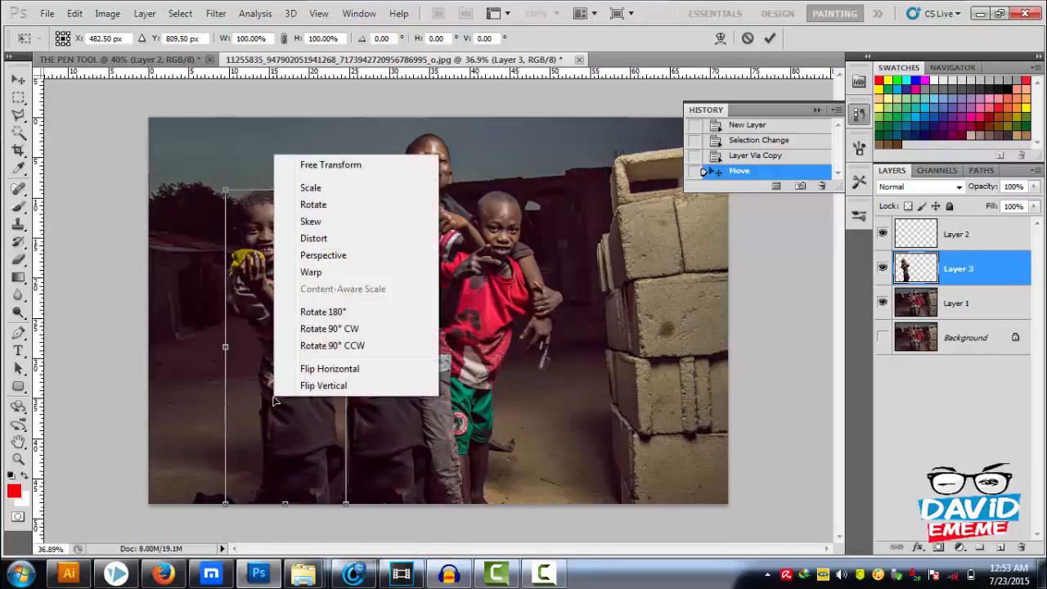
pyautogui.click(328, 372)
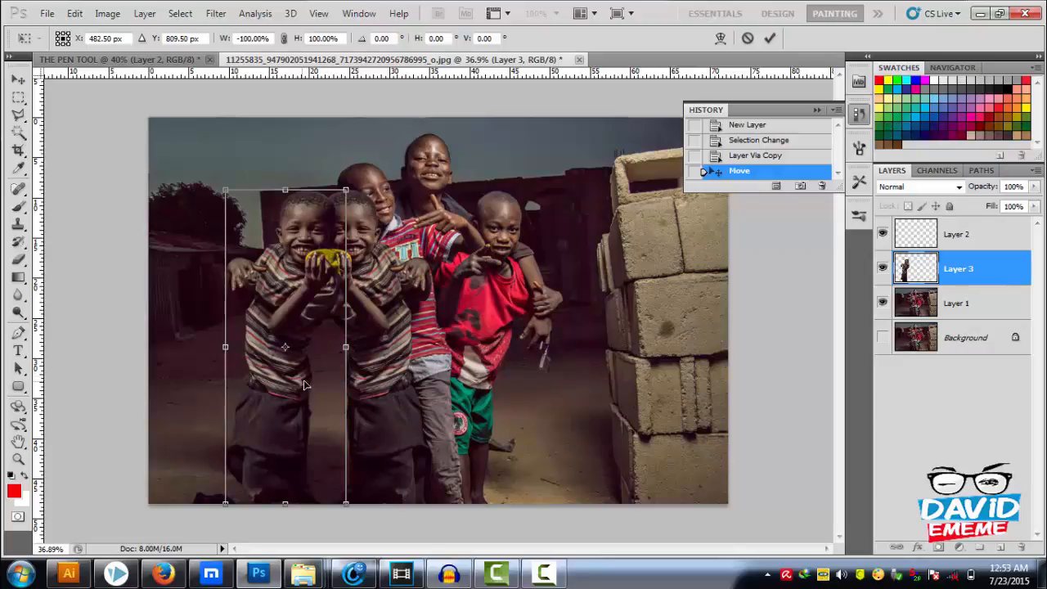
pyautogui.moveTo(311, 379); pyautogui.dragTo(296, 380)
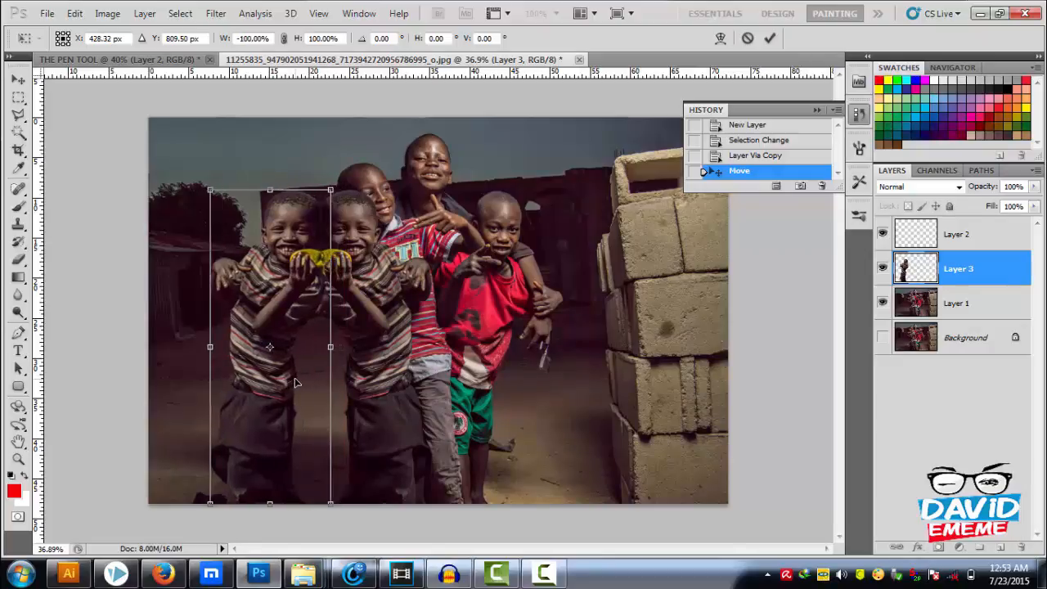
# Step: Try flipping the mirrored copy vertically, and undo the flip
pyautogui.rightClick(292, 383)
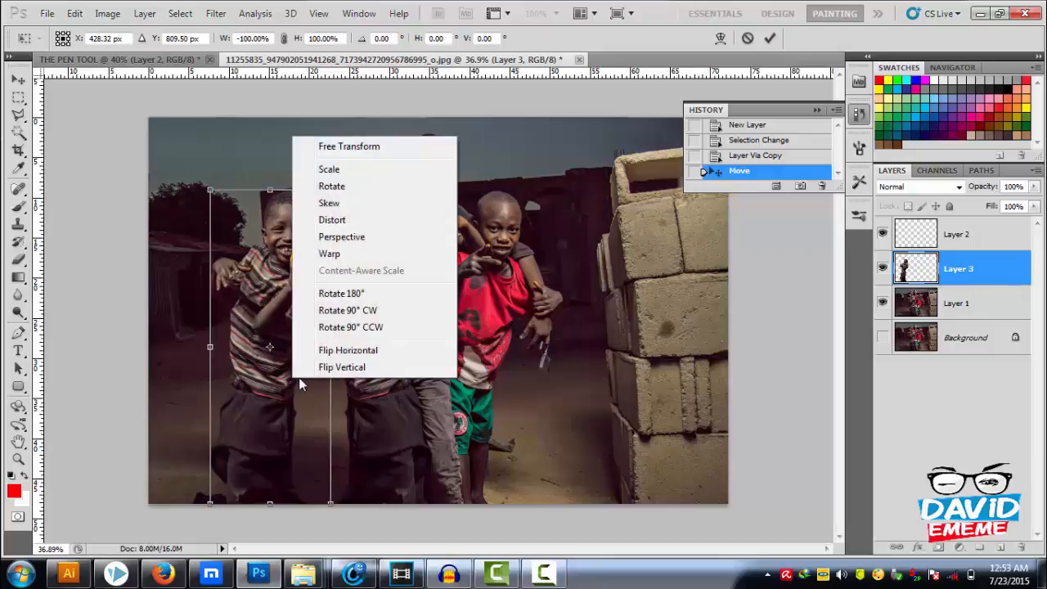
pyautogui.click(341, 367)
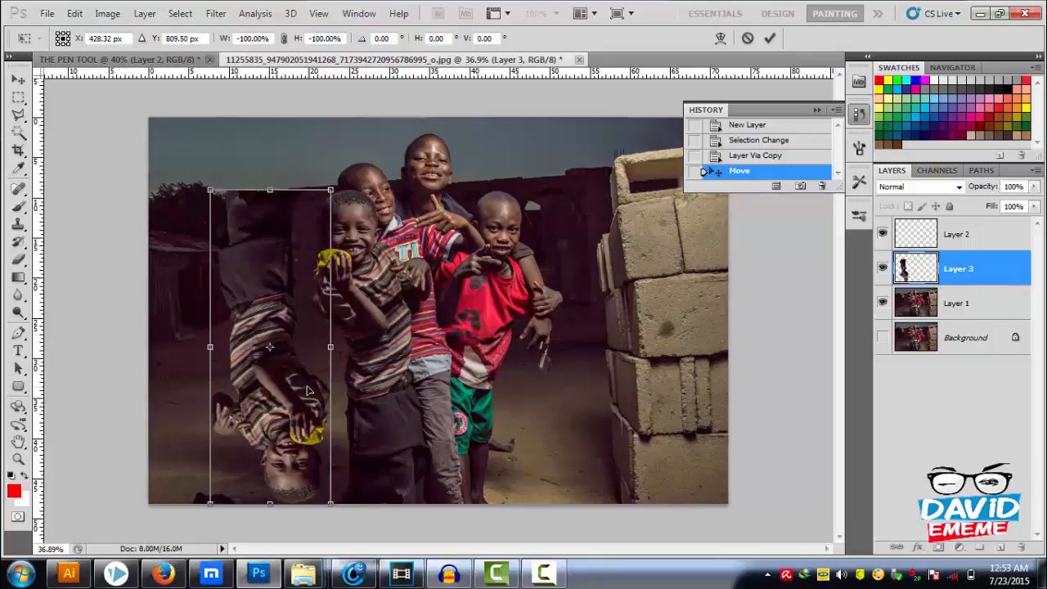
pyautogui.hotkey('ctrl', 'z')
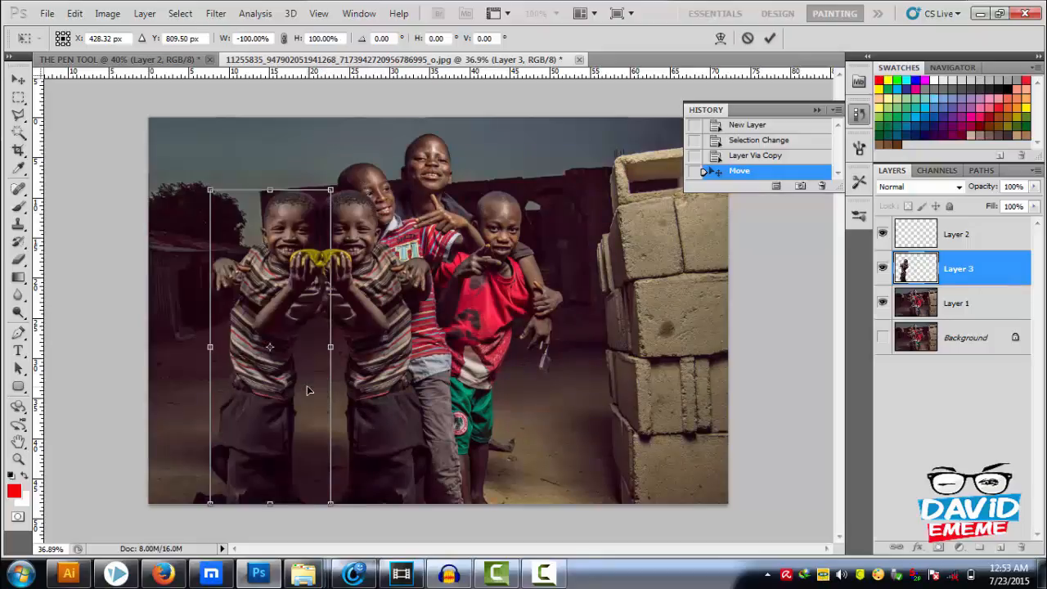
# Step: Try rotating the mirrored copy by 180°, and undo the rotation
pyautogui.rightClick(263, 393)
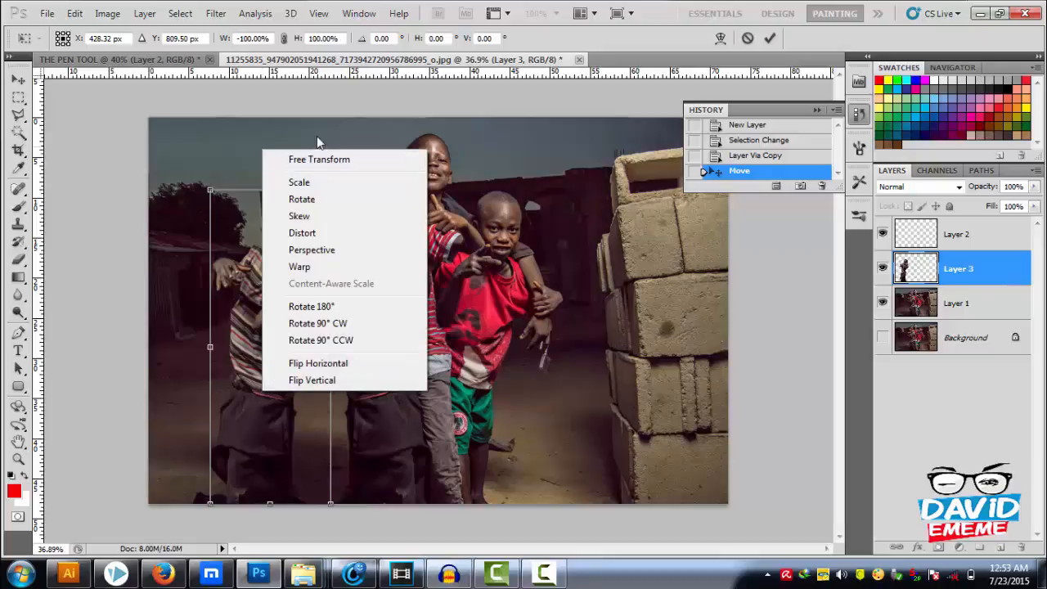
pyautogui.click(339, 364)
pyautogui.rightClick(499, 326)
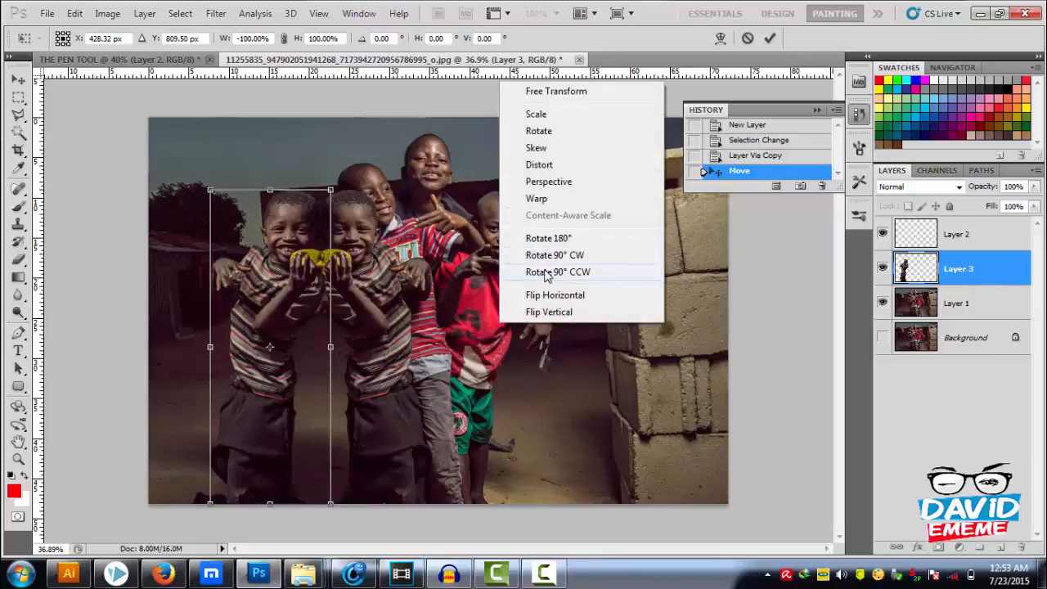
pyautogui.click(548, 238)
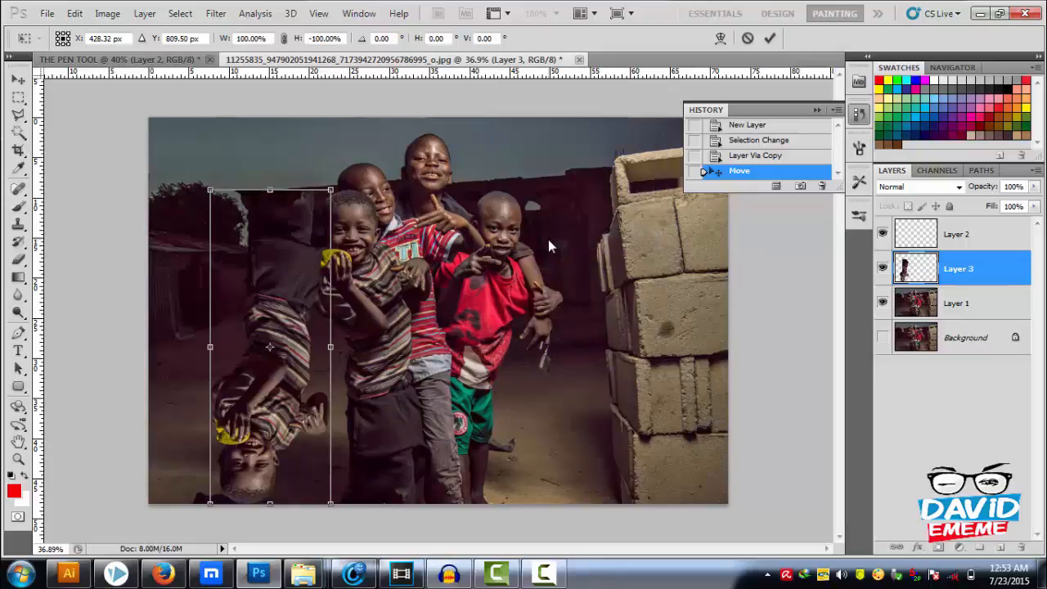
pyautogui.hotkey('ctrl', 'z')
# Step: Try rotating the mirrored copy 90° clockwise, and undo the rotation
pyautogui.rightClick(298, 324)
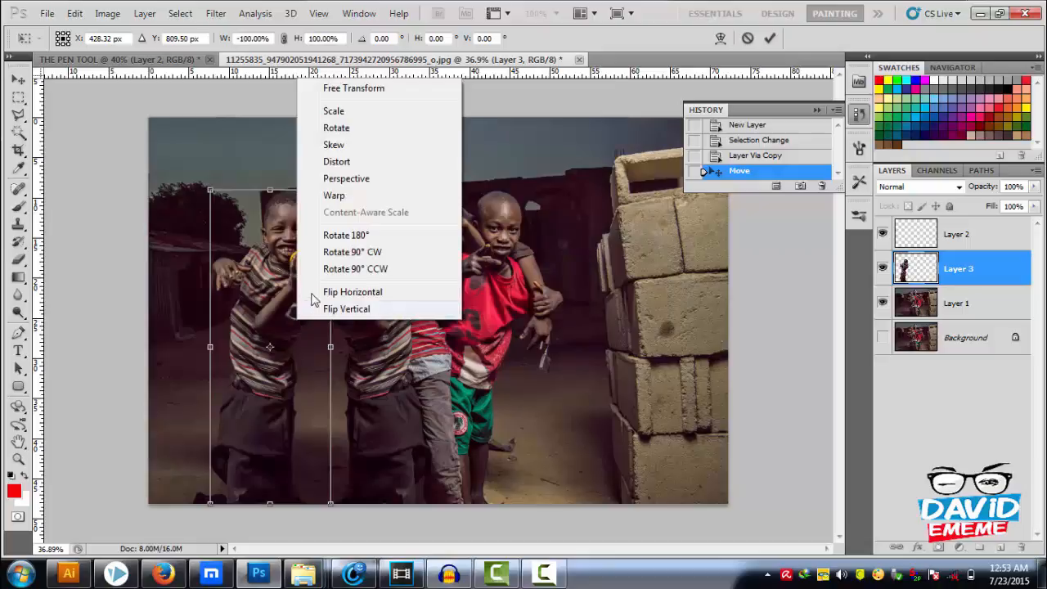
pyautogui.click(337, 252)
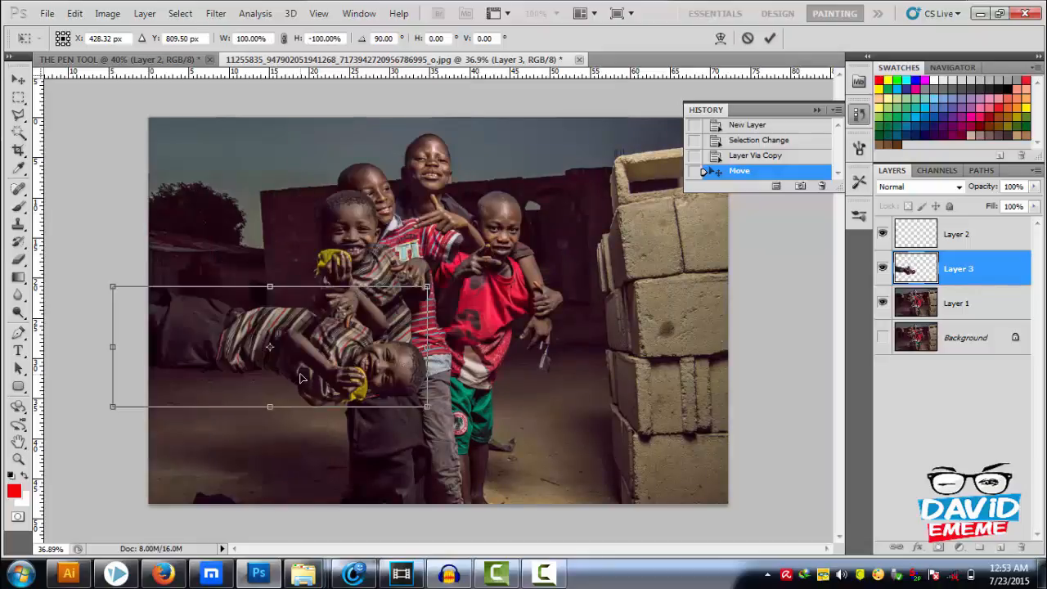
pyautogui.hotkey('ctrl', 'z')
# Step: Try rotating the mirrored copy 90° counterclockwise, undo the rotation, and cancel the whole transform
pyautogui.rightClick(265, 356)
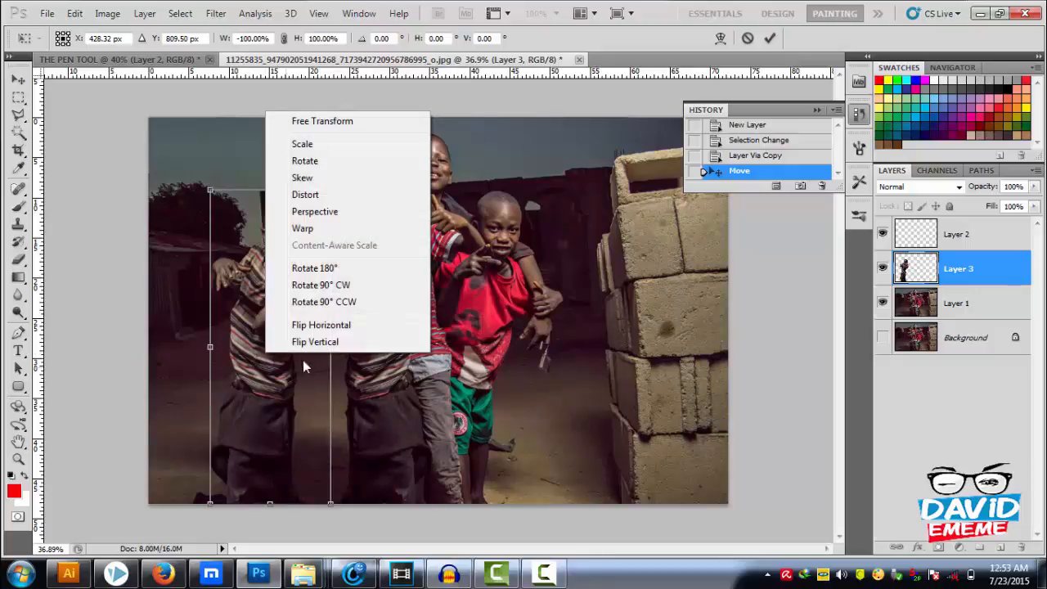
pyautogui.click(362, 306)
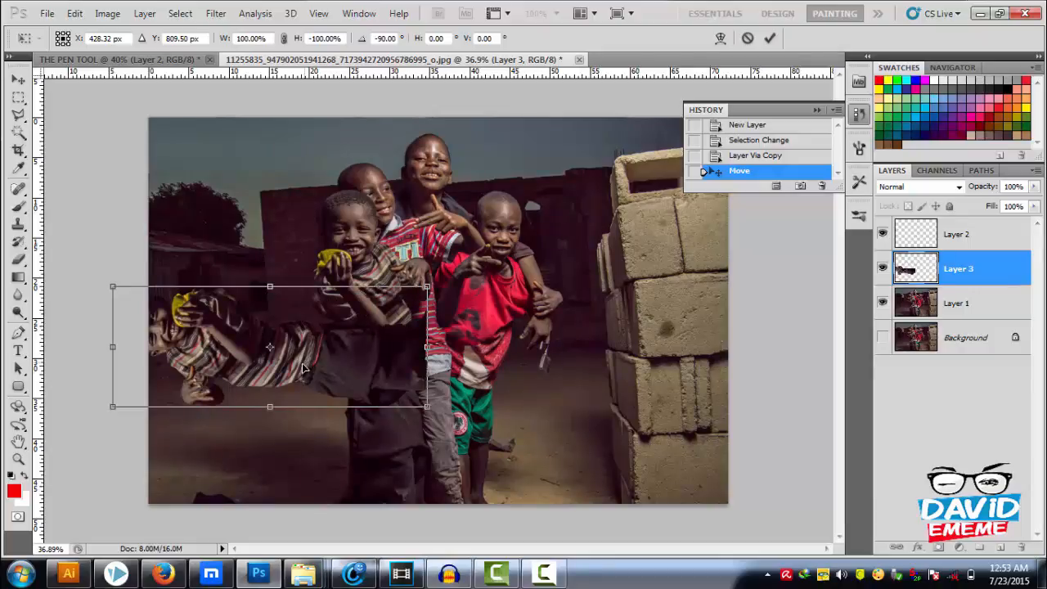
pyautogui.moveTo(305, 367); pyautogui.dragTo(386, 356)
pyautogui.hotkey('ctrl', 'z')
pyautogui.click(747, 38)
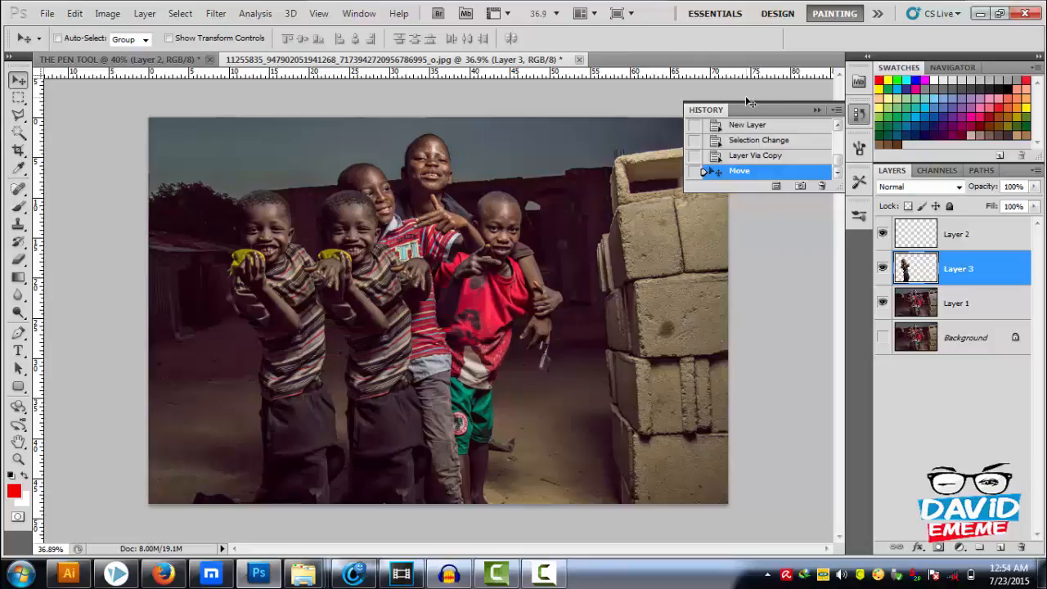
# Step: Try tilting the boy's copy clockwise with Free Transform, apply it, and move the tilted copy over the original boy
pyautogui.hotkey('ctrl', 't')
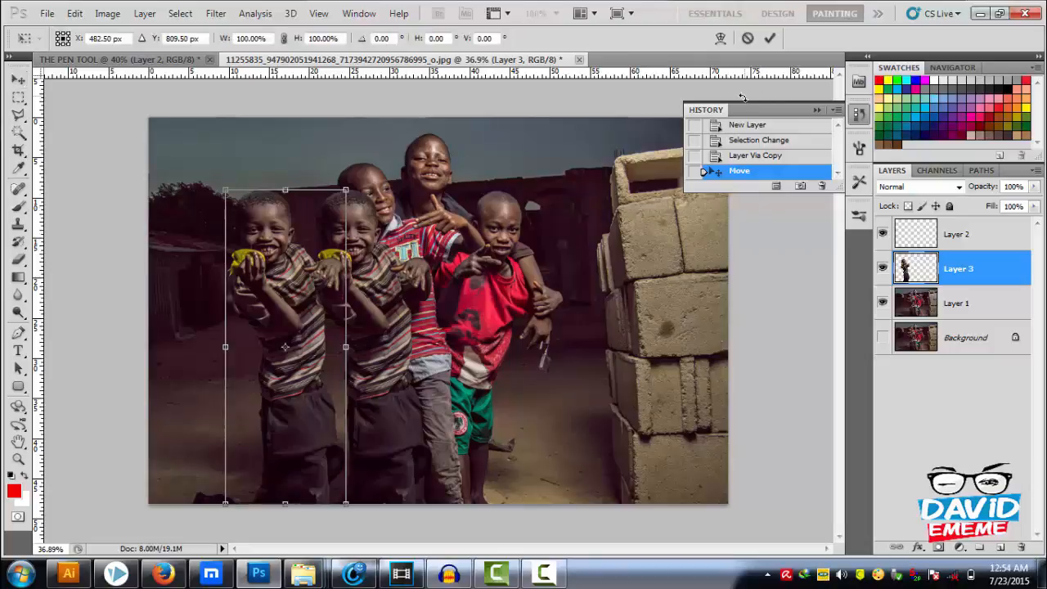
pyautogui.moveTo(379, 148); pyautogui.dragTo(414, 313)
pyautogui.click(770, 38)
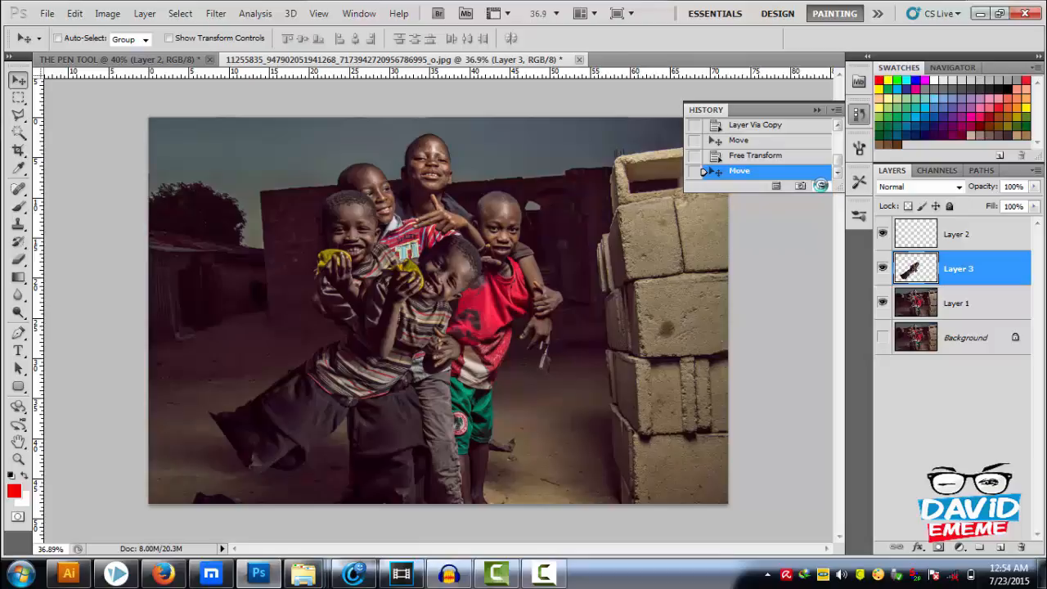
# Step: Remove the latest Move and Free Transform states of the boy's copy from the history
pyautogui.click(821, 187)
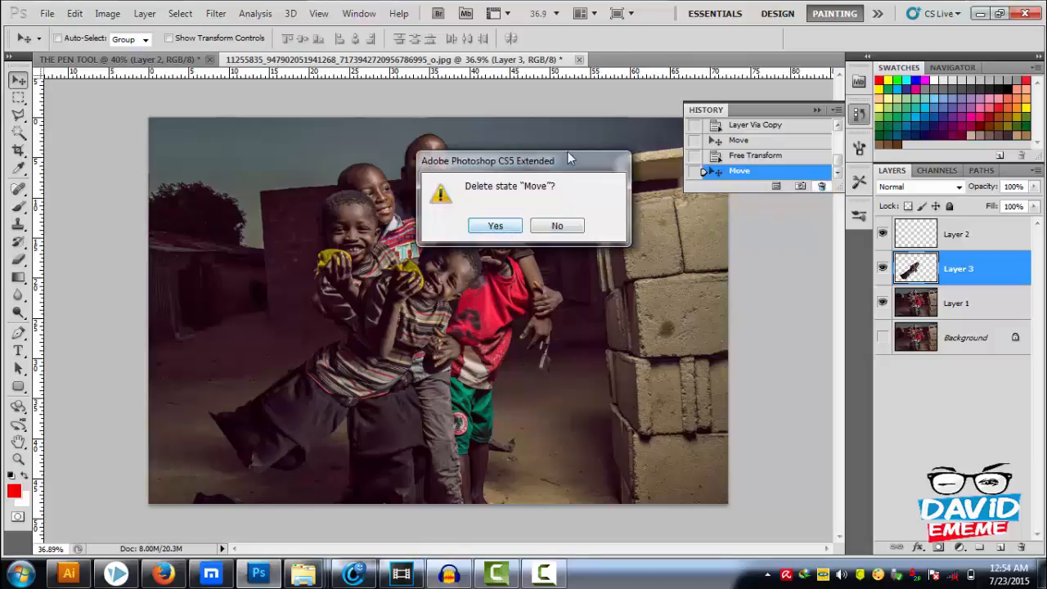
pyautogui.click(557, 226)
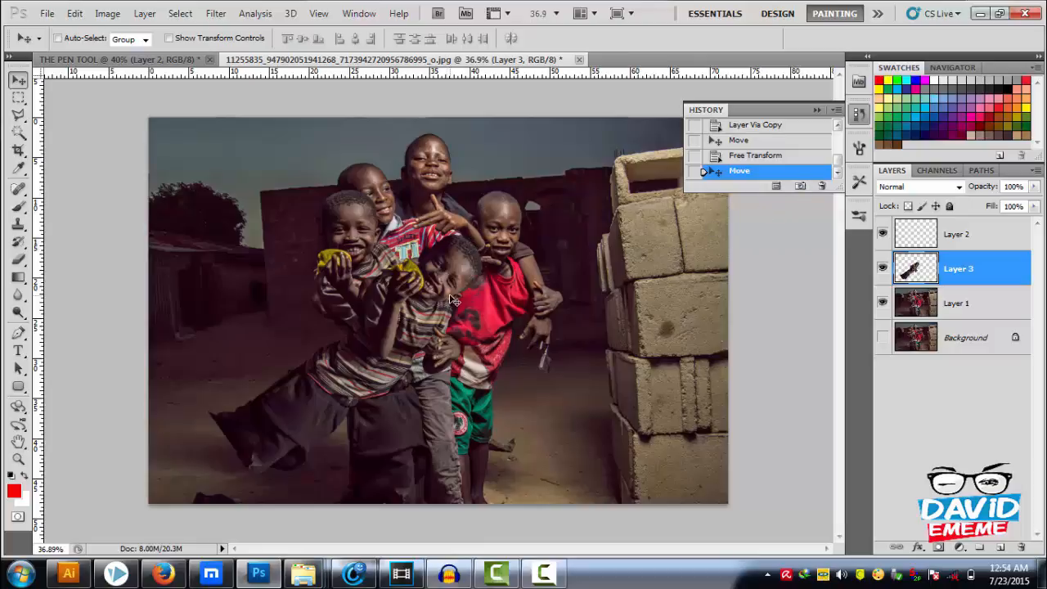
pyautogui.hotkey('ctrl', 'z')
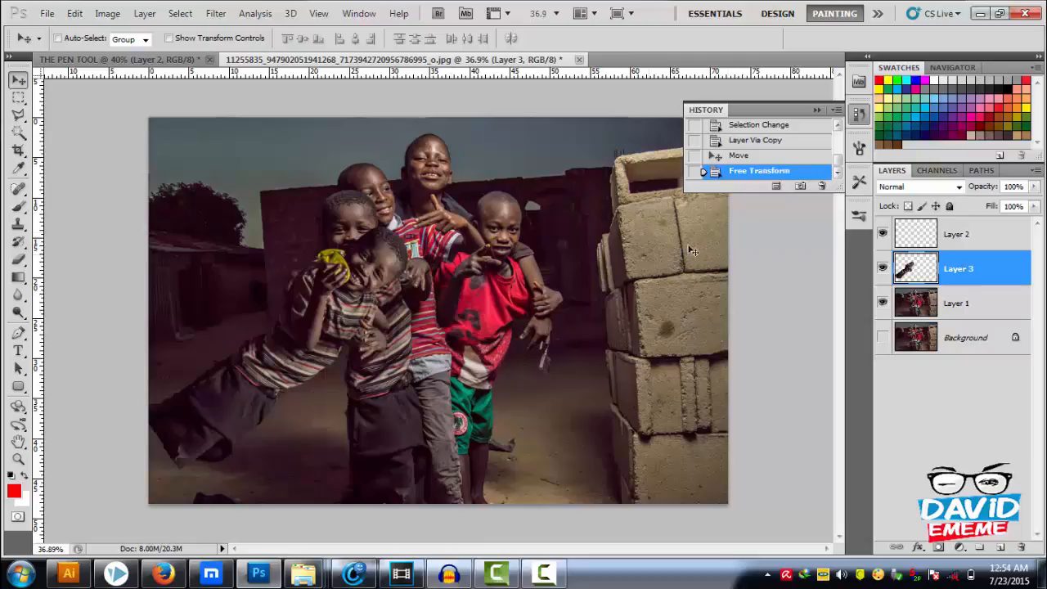
pyautogui.click(821, 187)
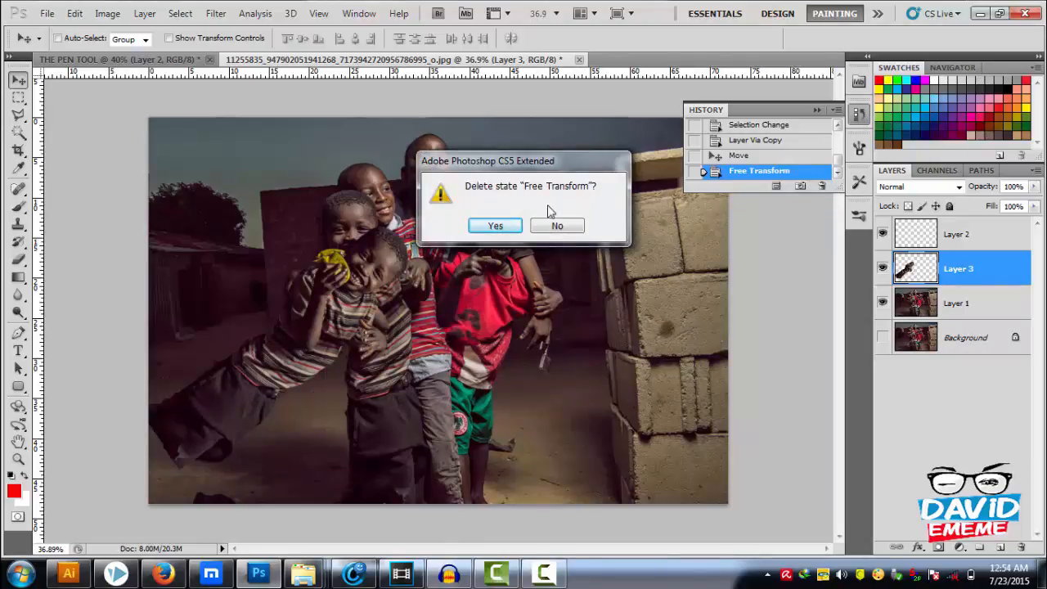
pyautogui.click(495, 227)
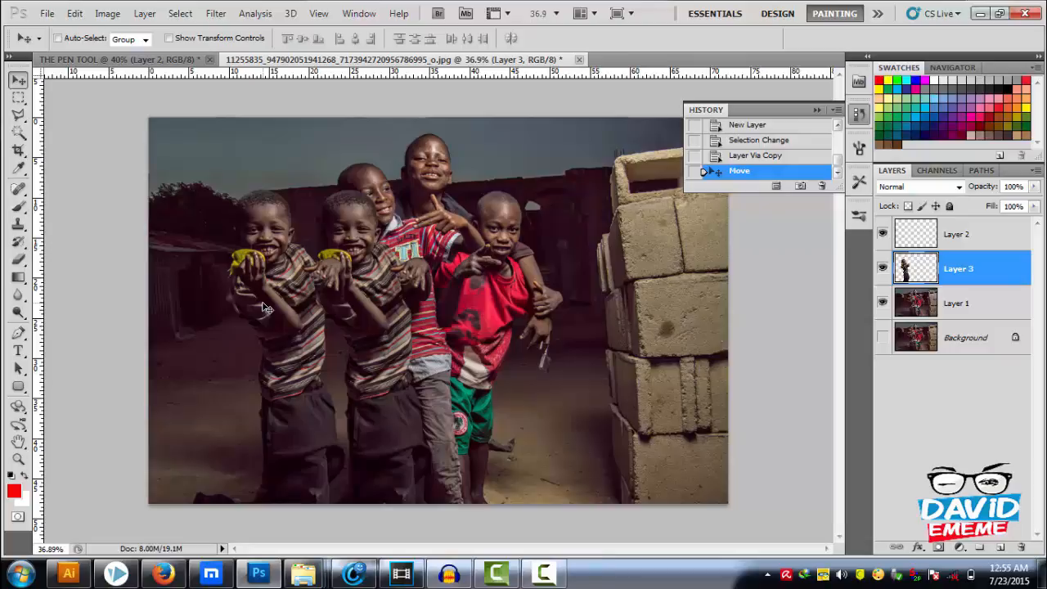
# Step: Step back through the history to the boy's selection before Layer Via Copy, and redo the copy and its move
pyautogui.hotkey('ctrl', 'z')
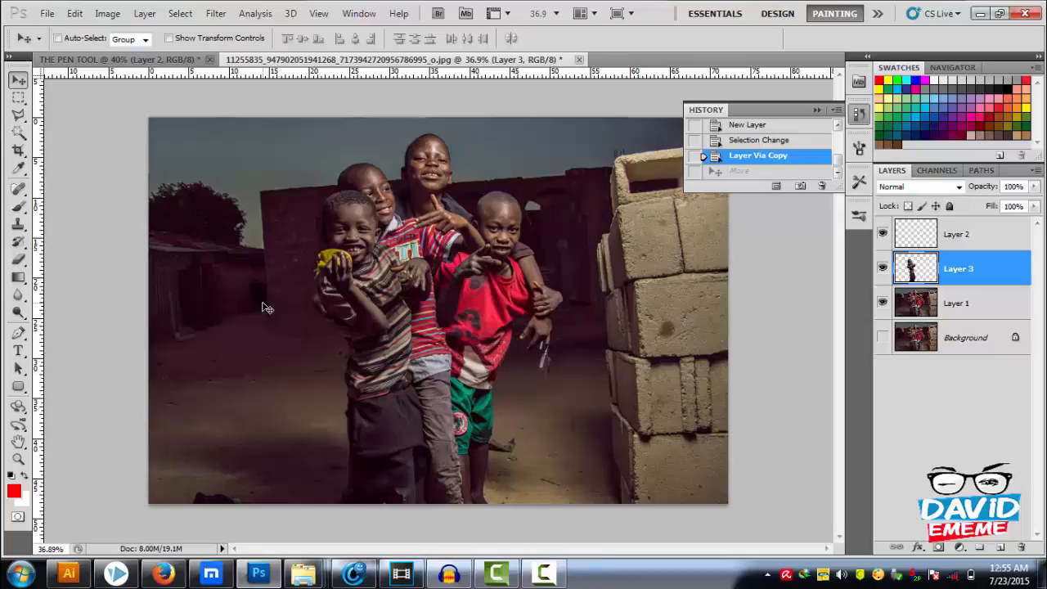
pyautogui.hotkey('ctrl', 'alt', 'z')
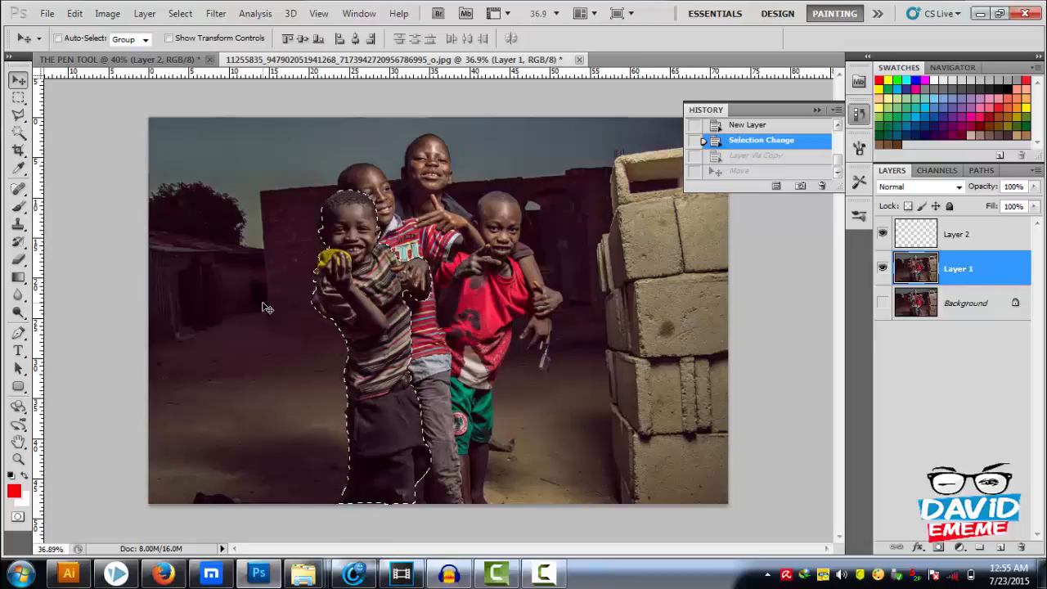
pyautogui.hotkey('ctrl', 'shift', 'z')
pyautogui.hotkey('ctrl', 'shift', 'z')
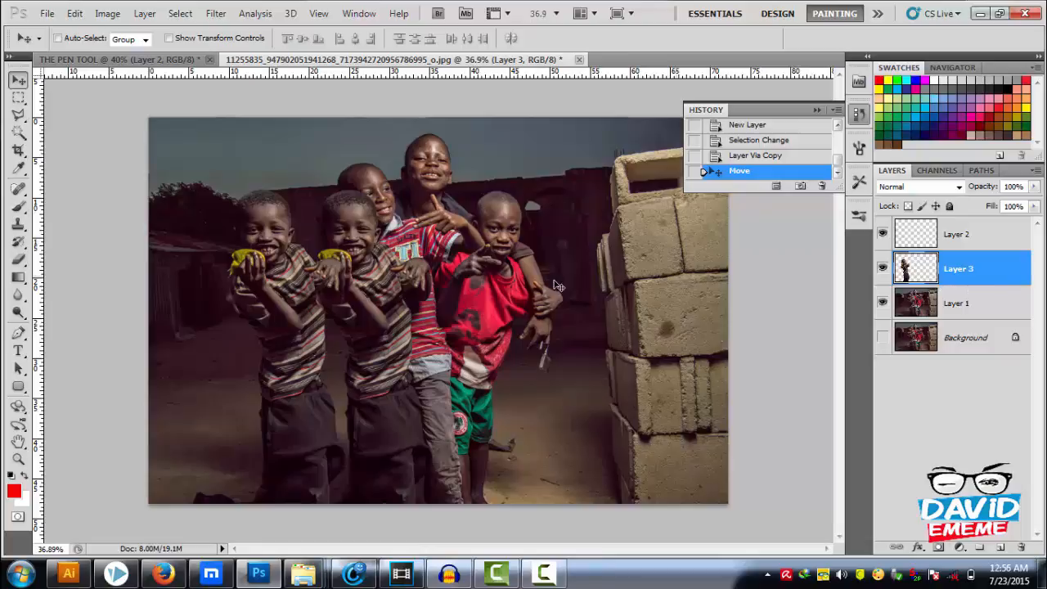
# Step: Move the boy's copy on Layer 3 to the right of the original, partly covering the boy in the red shirt
pyautogui.moveTo(385, 304); pyautogui.dragTo(485, 305)
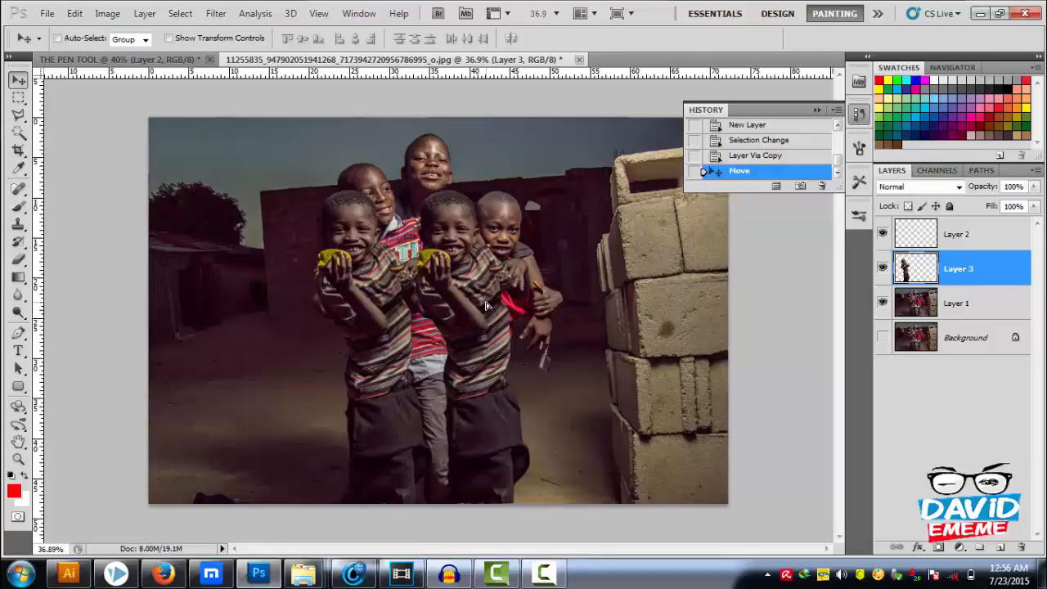
pyautogui.moveTo(485, 305); pyautogui.dragTo(486, 305)
pyautogui.scroll(8, 455, 269)
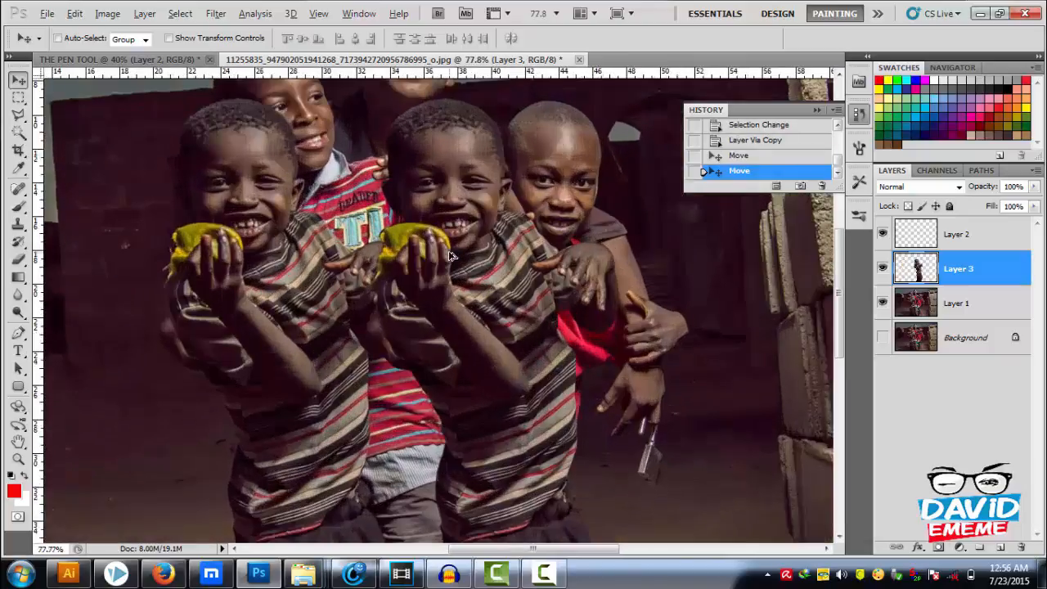
pyautogui.moveTo(524, 311); pyautogui.dragTo(476, 310)
pyautogui.scroll(-8, 409, 317)
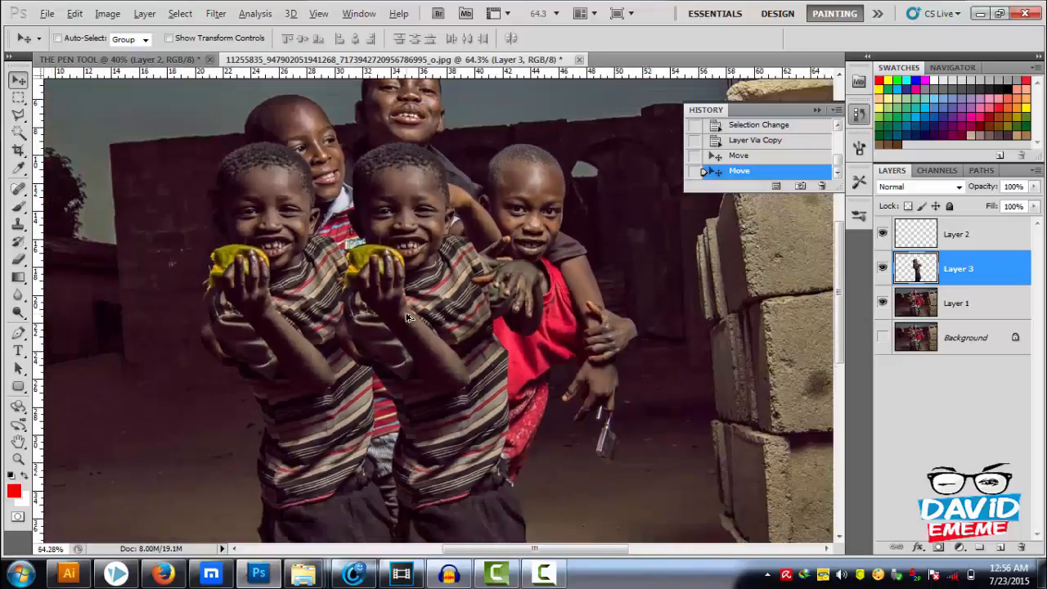
pyautogui.press('alt')
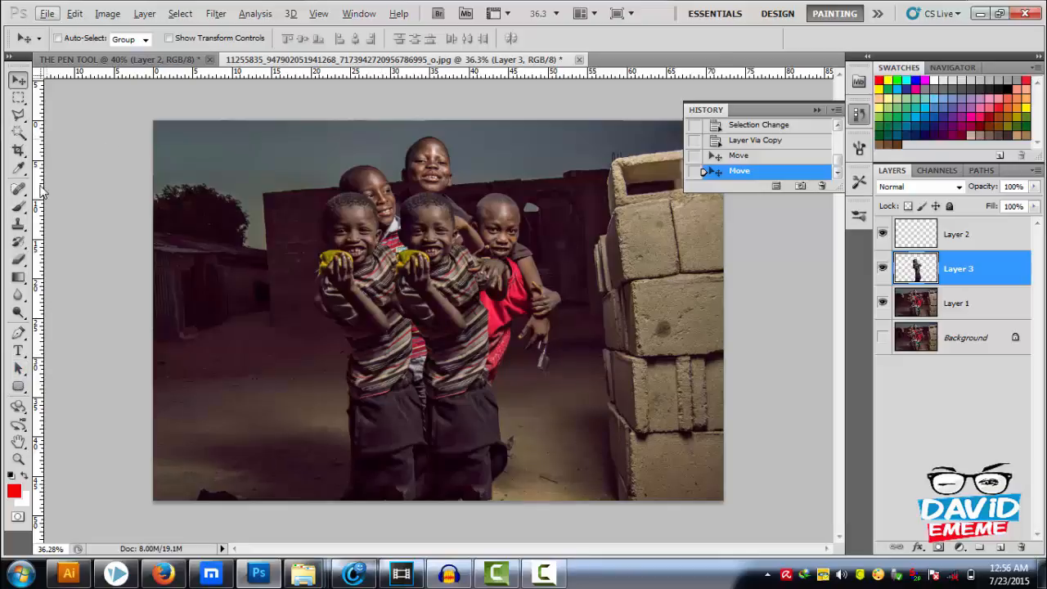
pyautogui.click(19, 333)
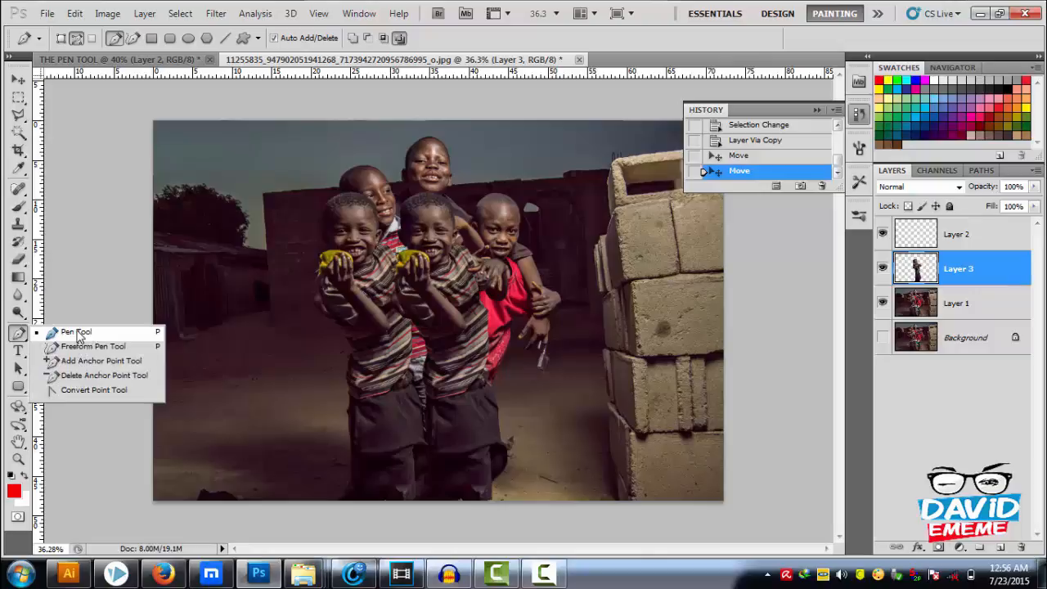
pyautogui.click(18, 333)
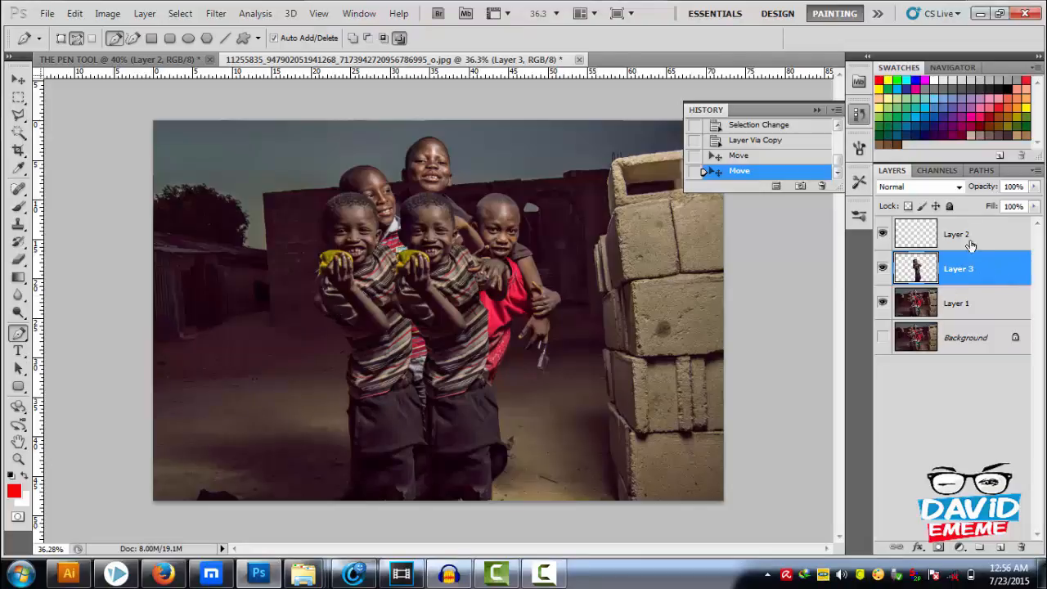
pyautogui.click(970, 244)
pyautogui.click(961, 263)
pyautogui.rightClick(21, 338)
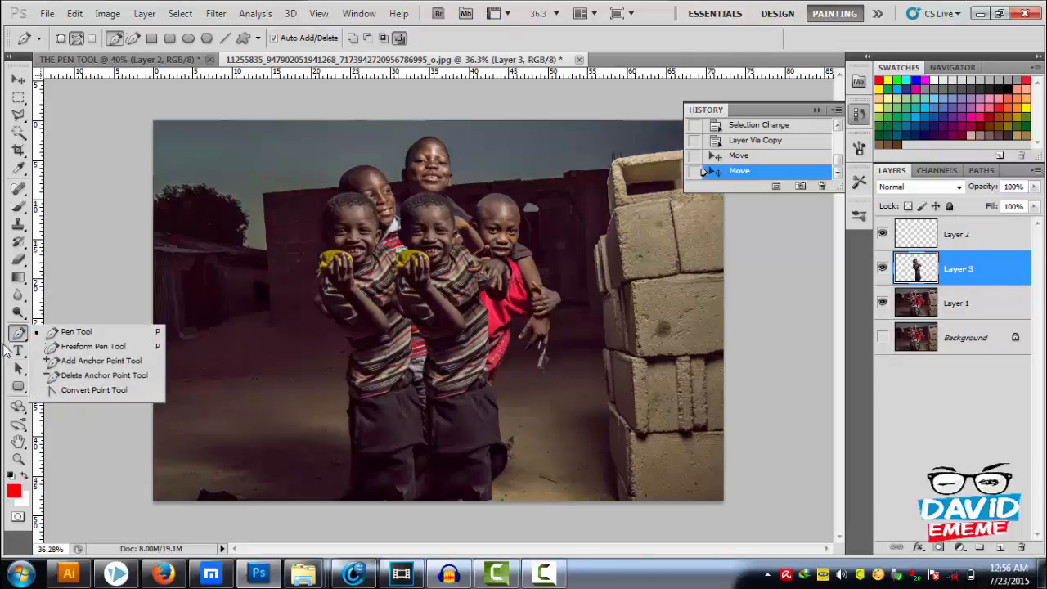
pyautogui.click(93, 332)
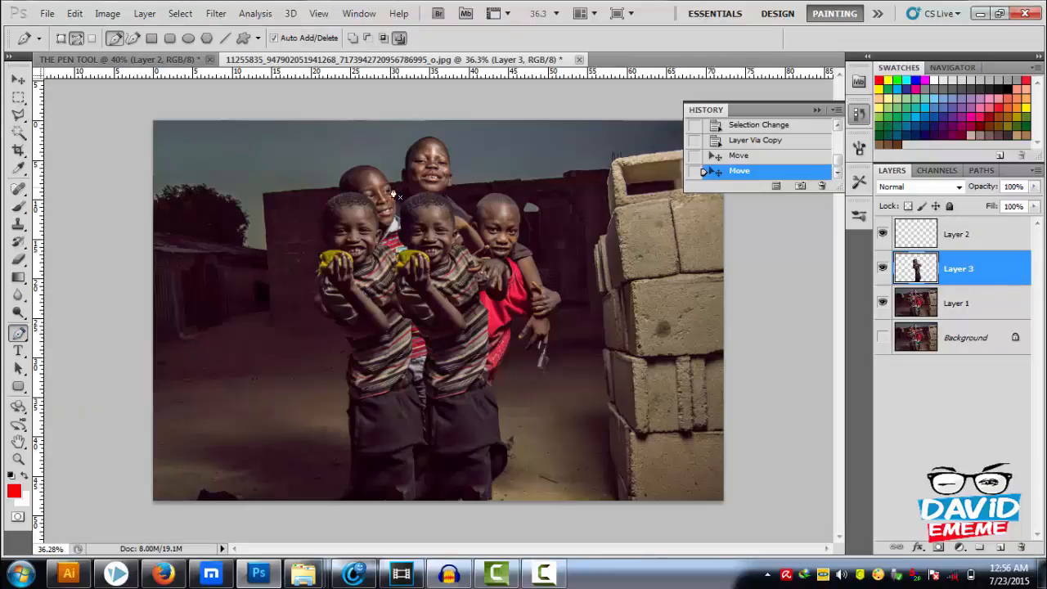
pyautogui.click(18, 81)
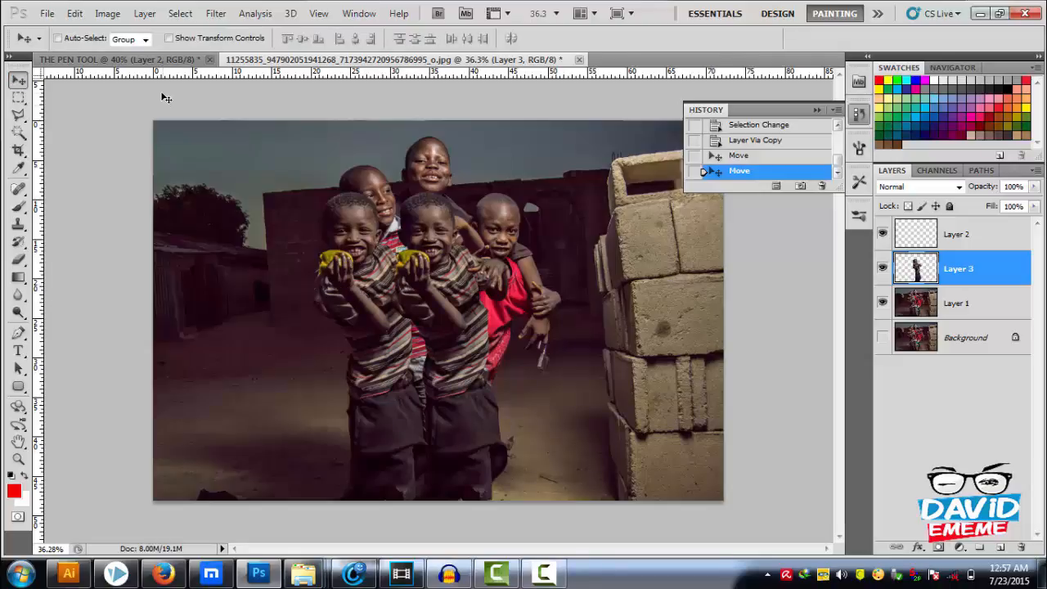
# Step: Switch to THE PEN TOOL document and shift the pink shapes on Layer 2 slightly up and to the left
pyautogui.click(130, 61)
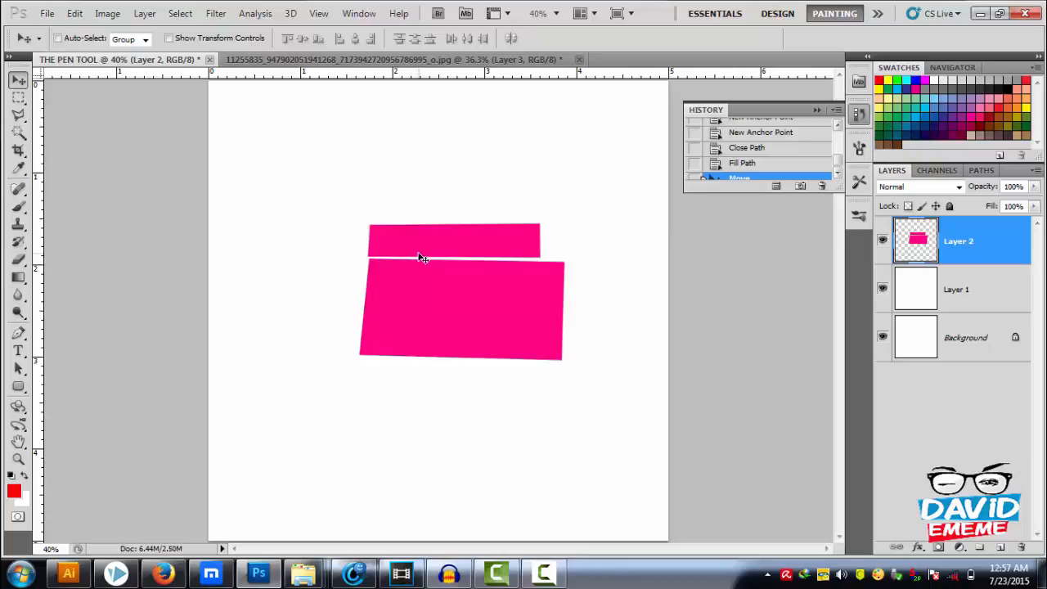
pyautogui.moveTo(481, 276); pyautogui.dragTo(432, 253)
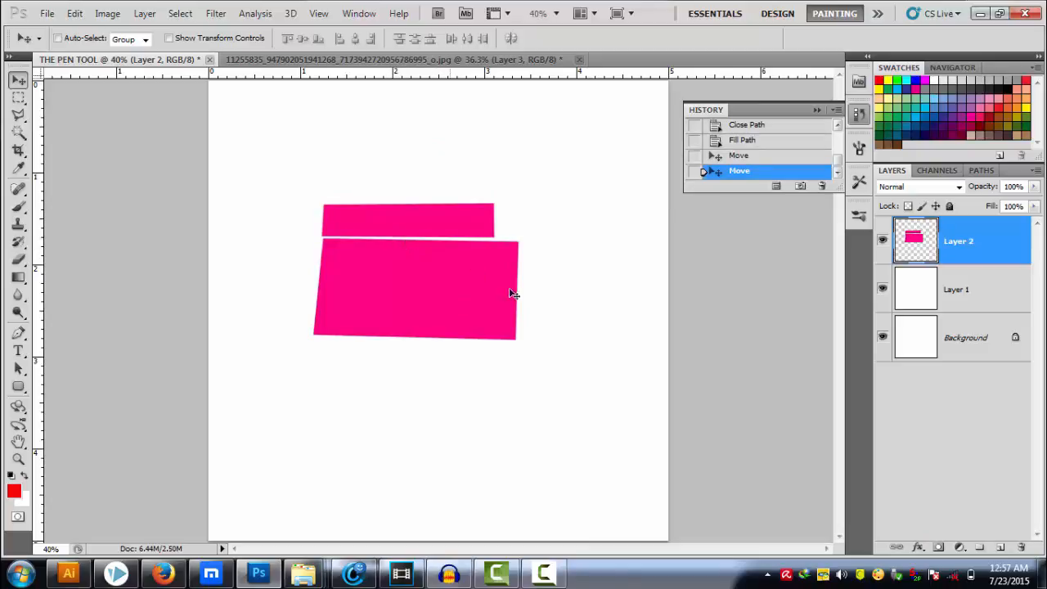
pyautogui.moveTo(413, 301); pyautogui.dragTo(431, 308)
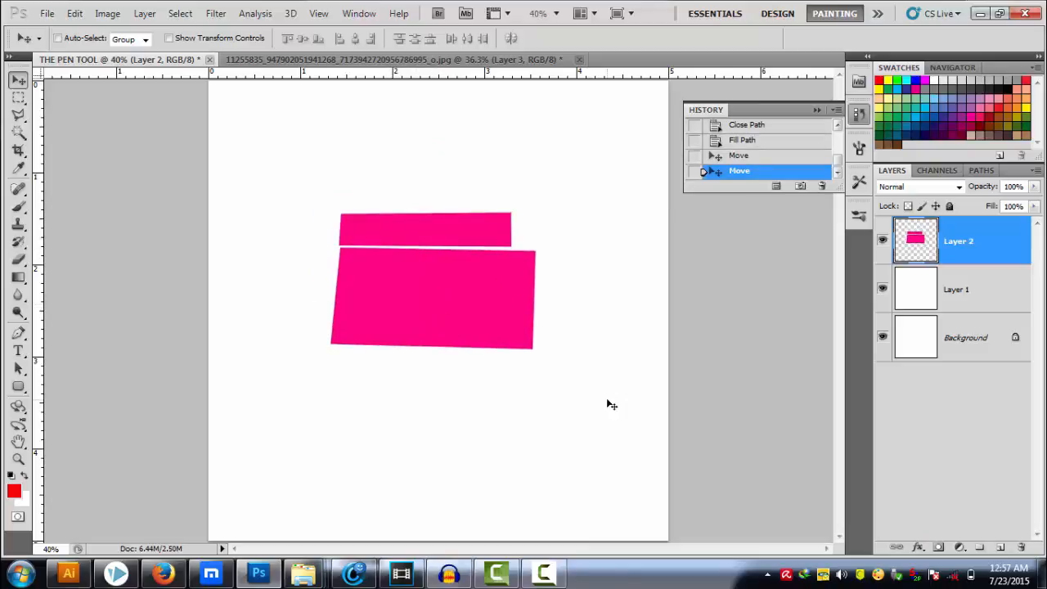